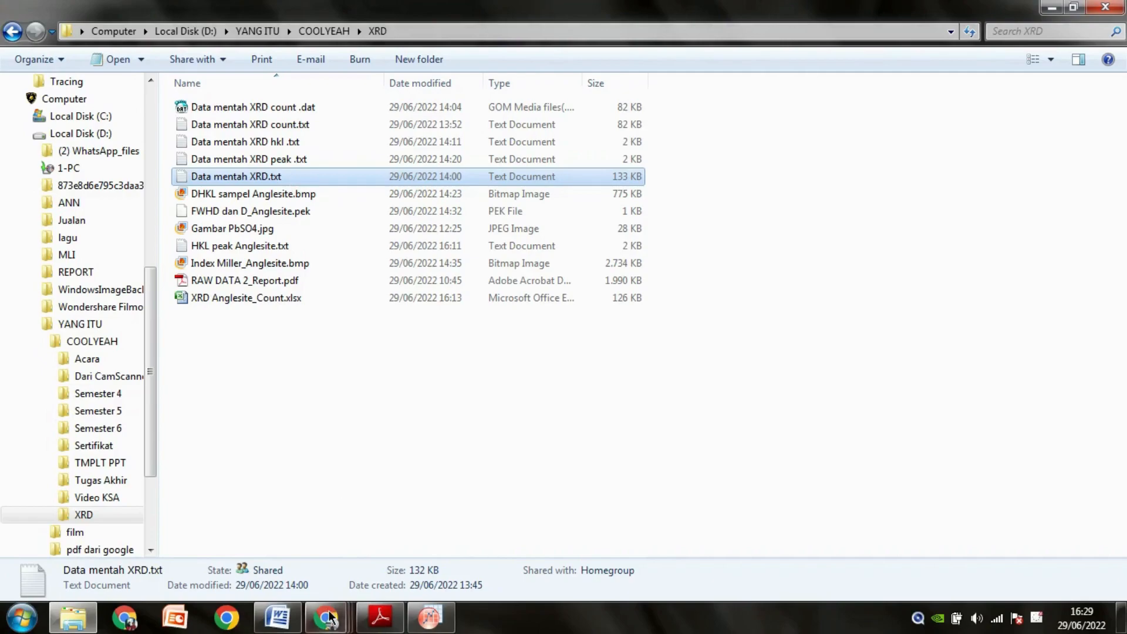
# Switch to Chrome and view the Anglesite powder X-ray raw XY data page on rruff.info.
pyautogui.click(326, 613)
pyautogui.click(328, 532)
pyautogui.click(147, 14)
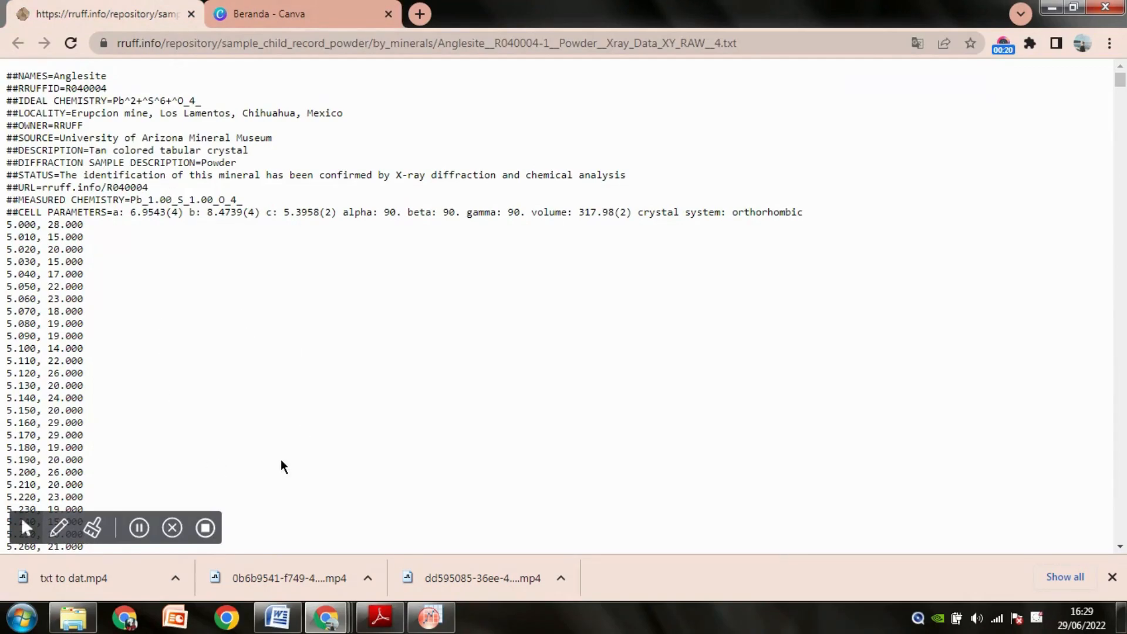
# Load Data mentah XRD.txt from the XRD folder into an OriginPro worksheet and look over its rows.
pyautogui.click(91, 617)
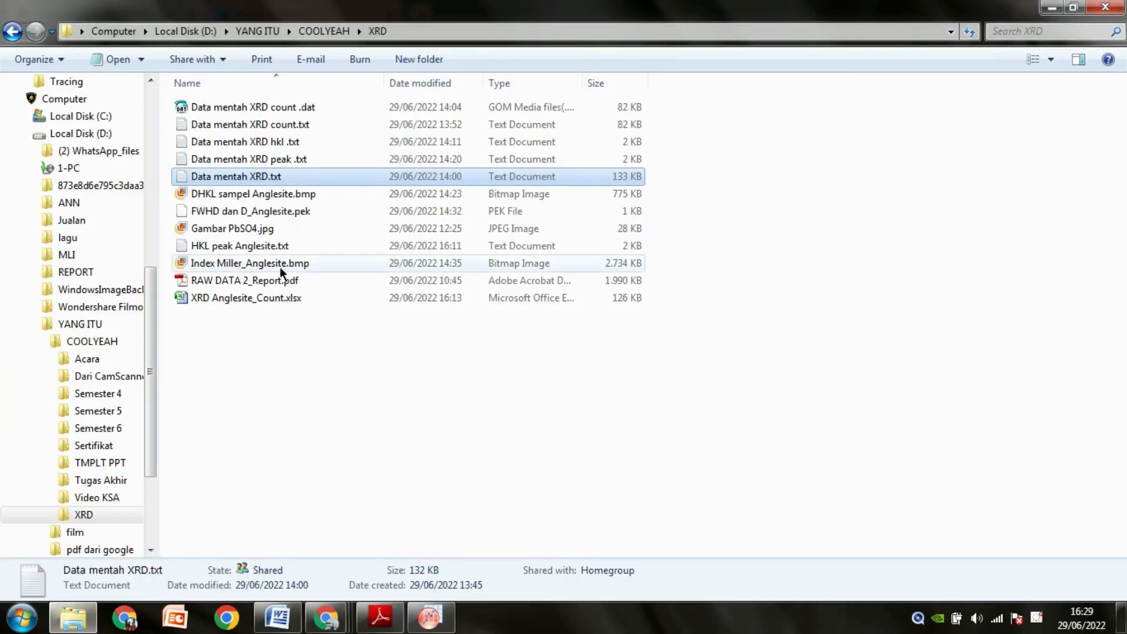
pyautogui.moveTo(305, 179); pyautogui.dragTo(309, 224)
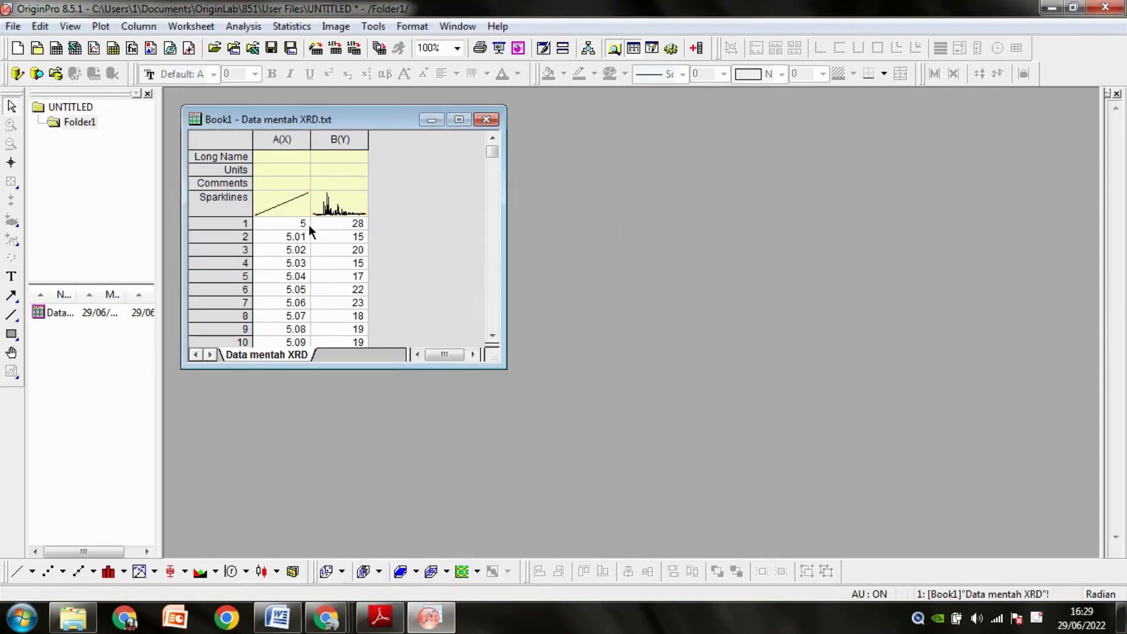
pyautogui.scroll(-1, 283, 213)
pyautogui.scroll(1, 283, 254)
# Plot worksheet columns A(X) and B(Y) as a line graph.
pyautogui.click(303, 140)
pyautogui.keyDown('shift'); pyautogui.click(325, 138); pyautogui.keyUp('shift')
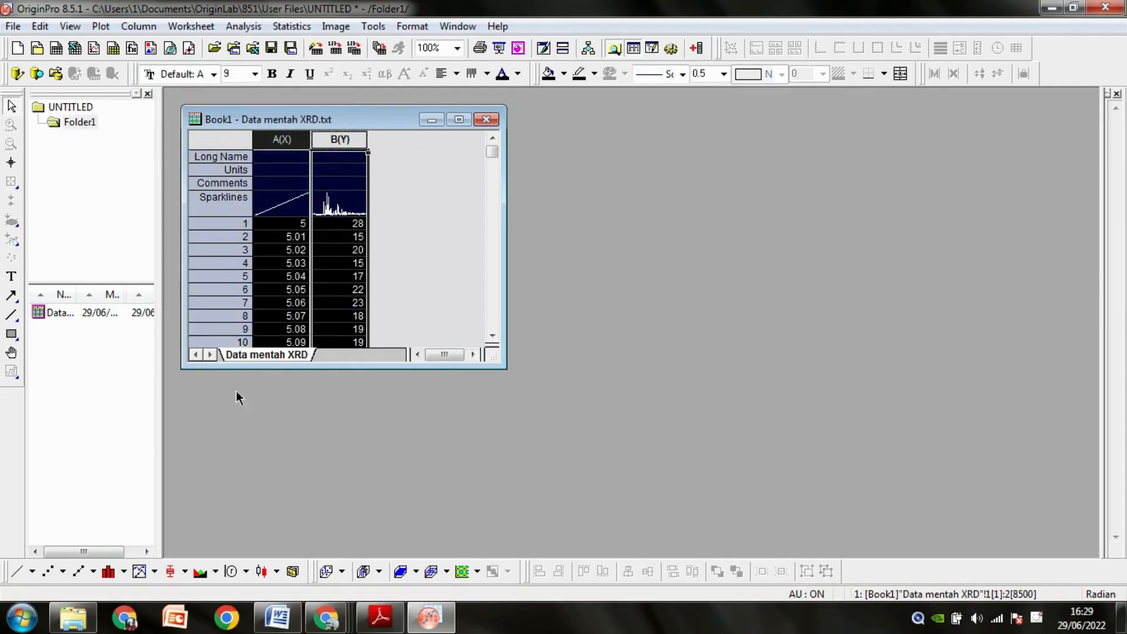
pyautogui.click(22, 572)
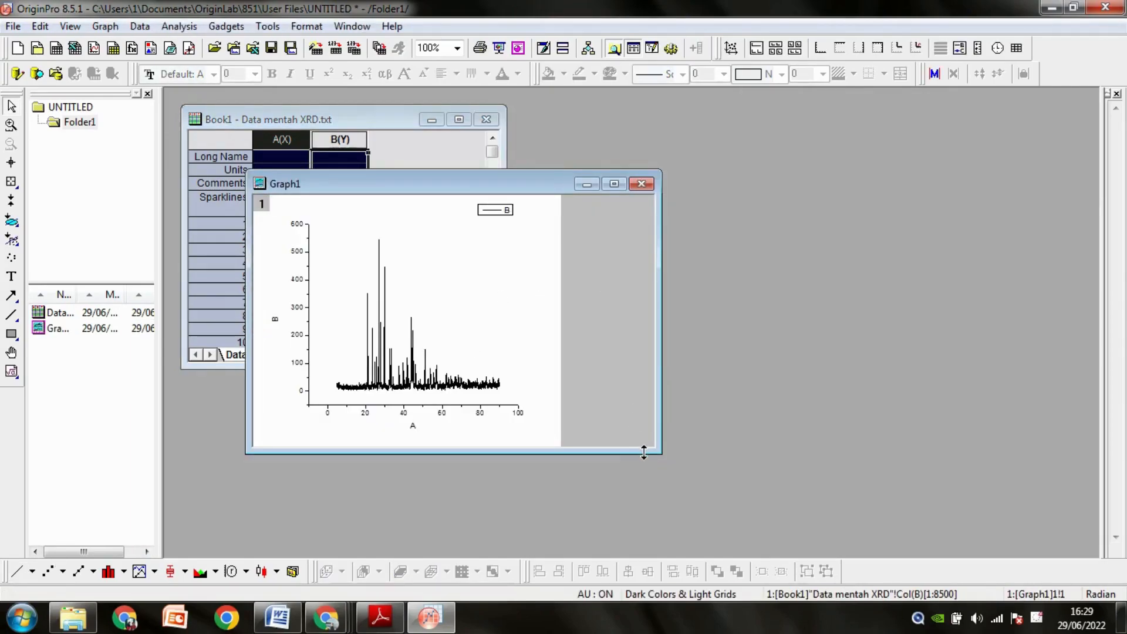
# Enlarge the Graph1 window and reposition it so the plot fills most of the workspace.
pyautogui.moveTo(658, 452); pyautogui.dragTo(827, 535)
pyautogui.moveTo(631, 185); pyautogui.dragTo(722, 112)
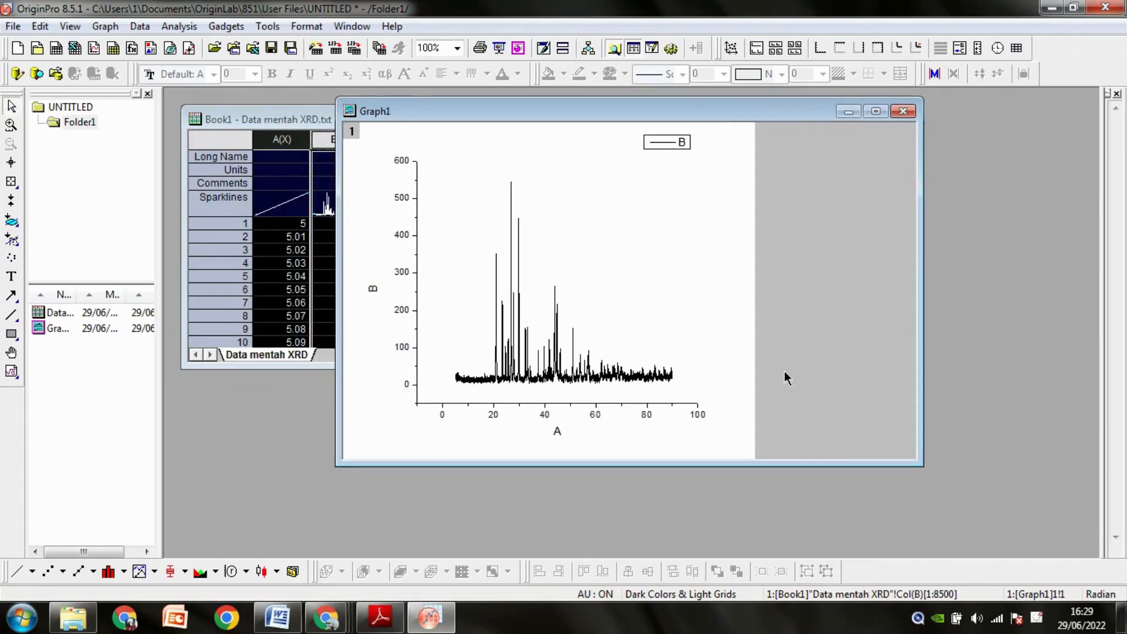
pyautogui.moveTo(918, 459); pyautogui.dragTo(995, 550)
pyautogui.moveTo(673, 114); pyautogui.dragTo(724, 104)
# Open the Smooth dialog for curve B with Adjacent-Averaging, set Points of Window to 75 and enable Auto Preview.
pyautogui.click(493, 255)
pyautogui.click(200, 28)
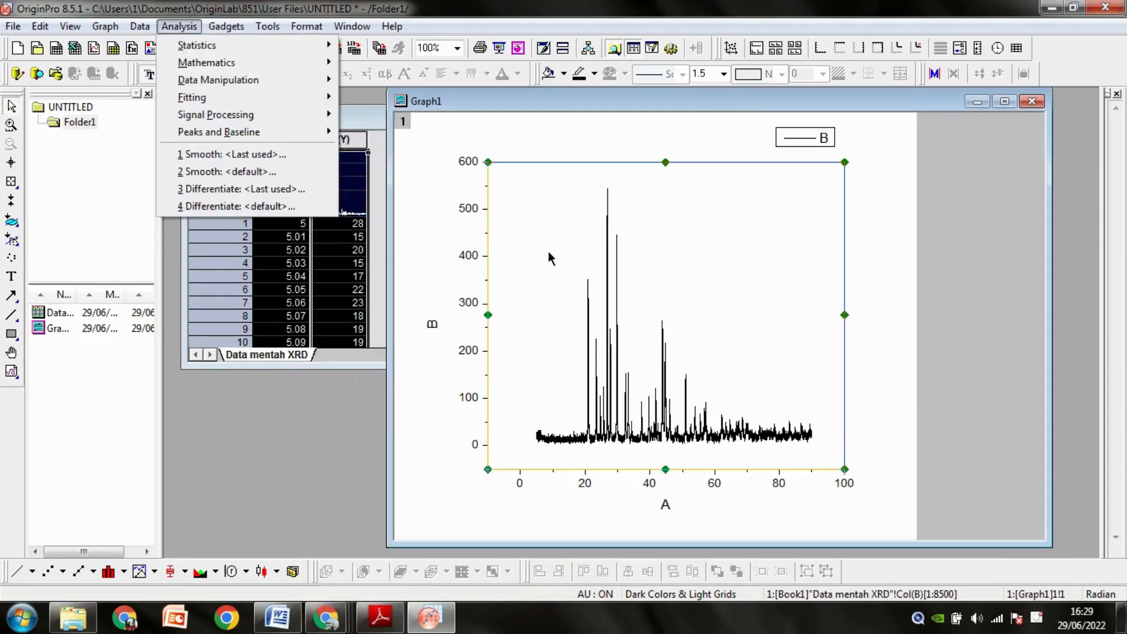
pyautogui.click(537, 270)
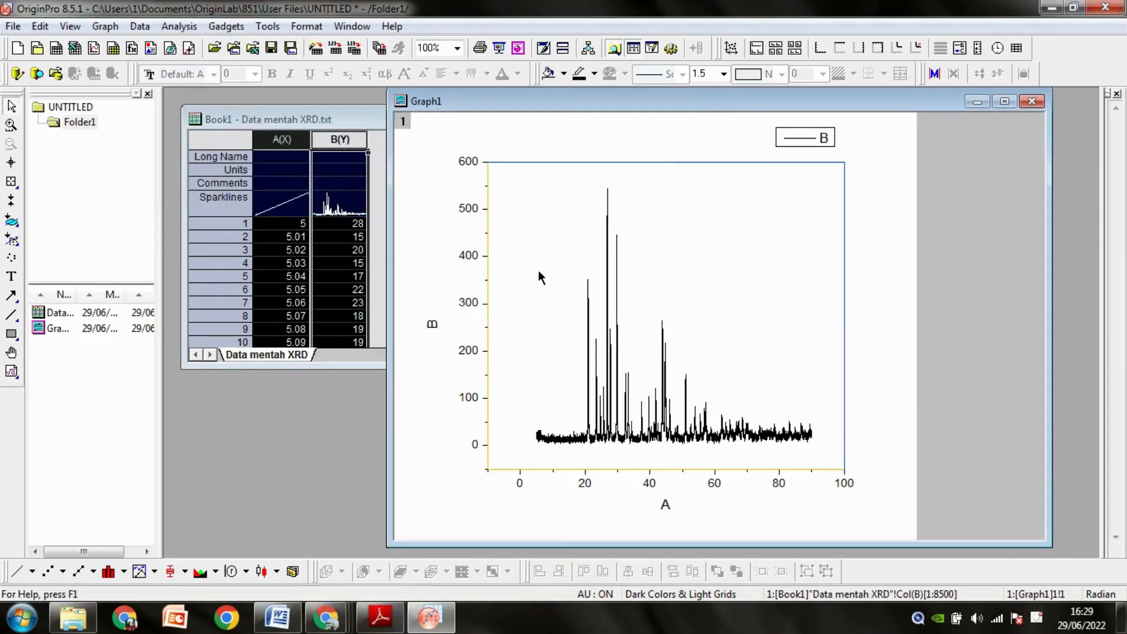
pyautogui.click(188, 28)
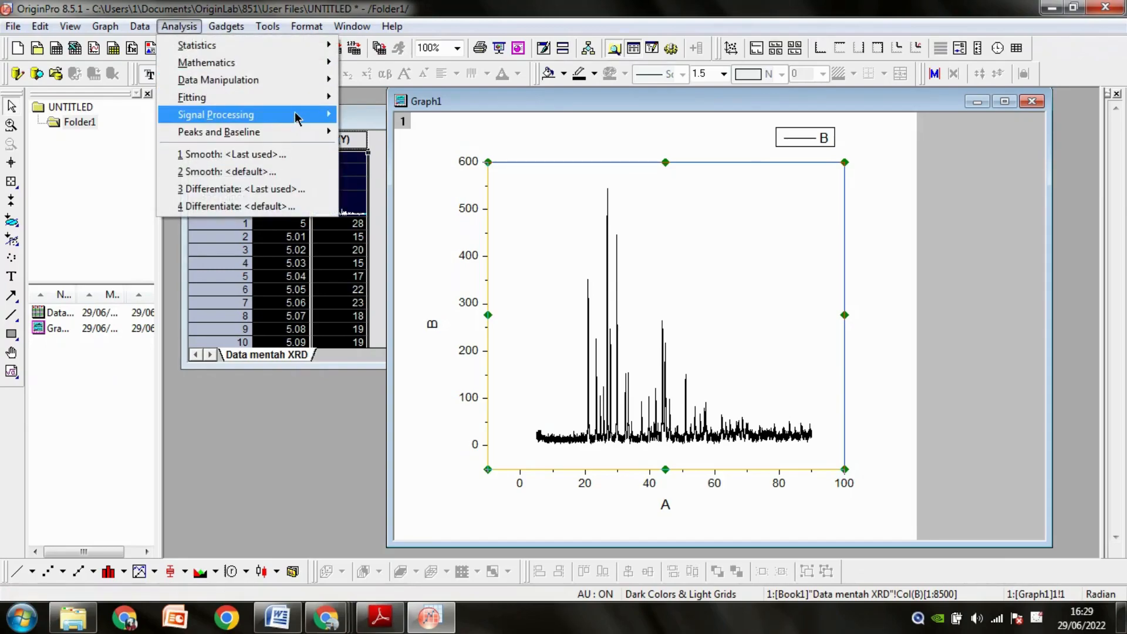
pyautogui.moveTo(296, 117)
pyautogui.moveTo(376, 115)
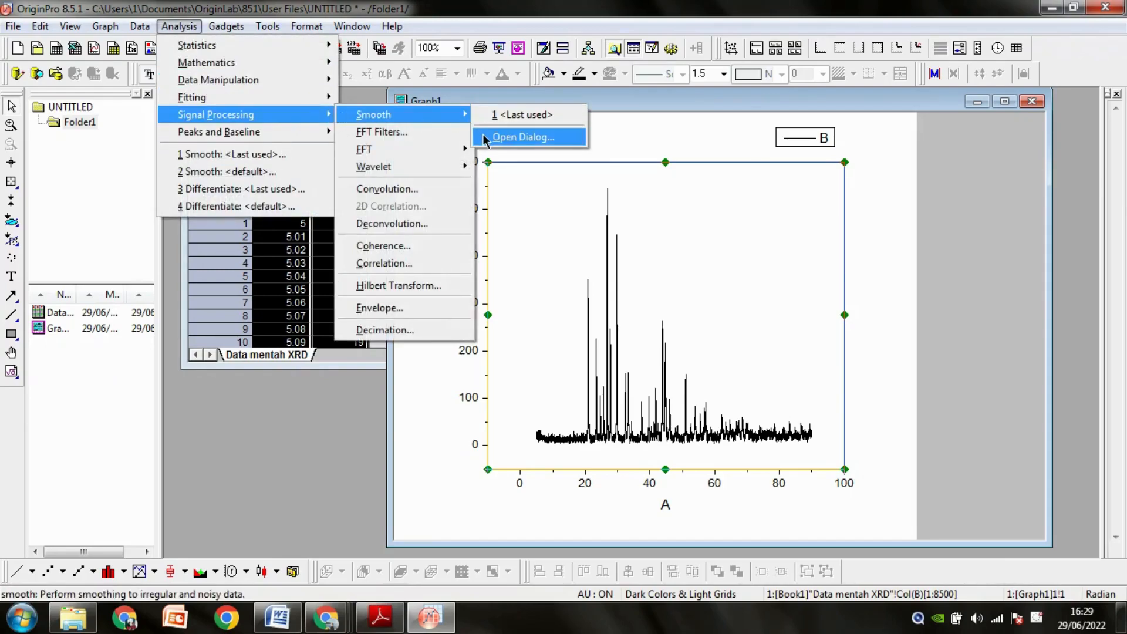
pyautogui.click(486, 139)
pyautogui.click(252, 272)
pyautogui.click(253, 285)
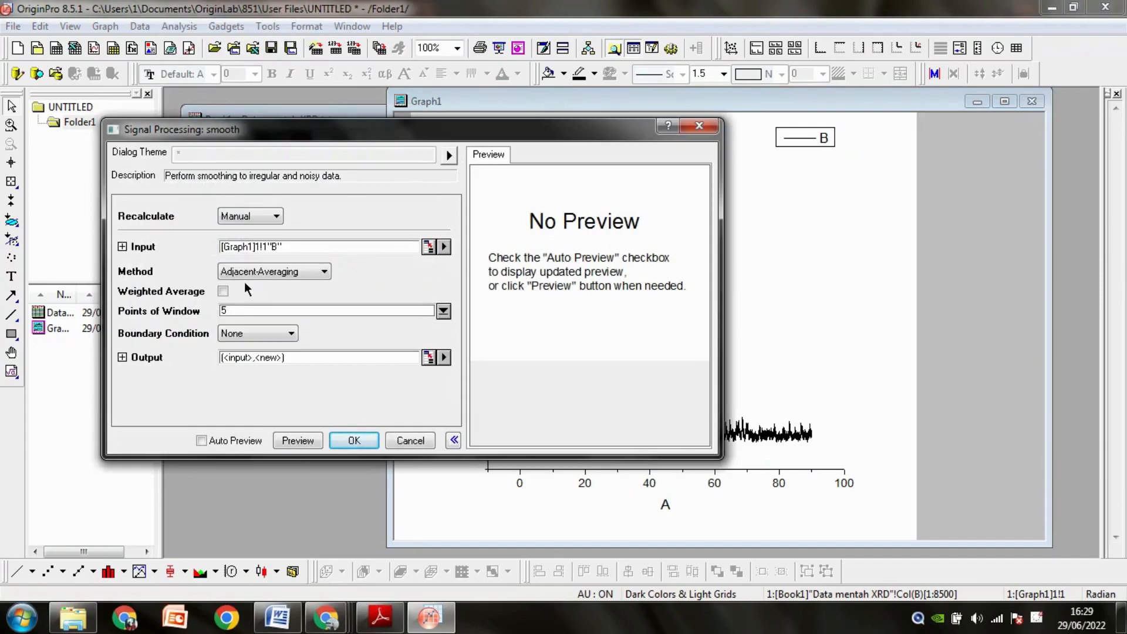
pyautogui.click(245, 313)
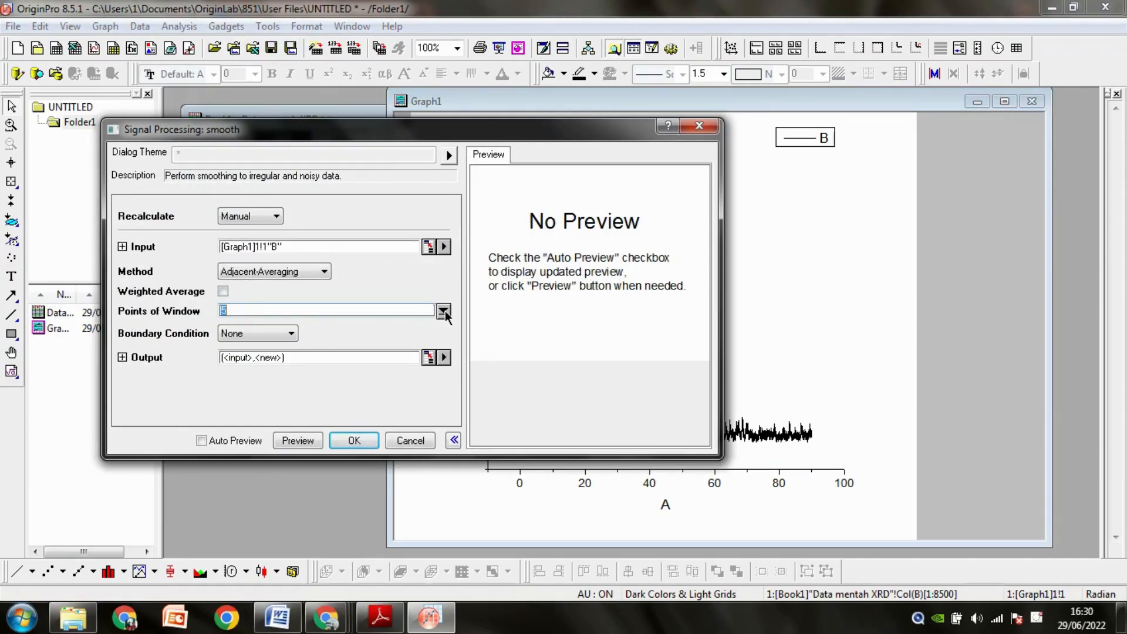
pyautogui.write('75')
pyautogui.click(241, 439)
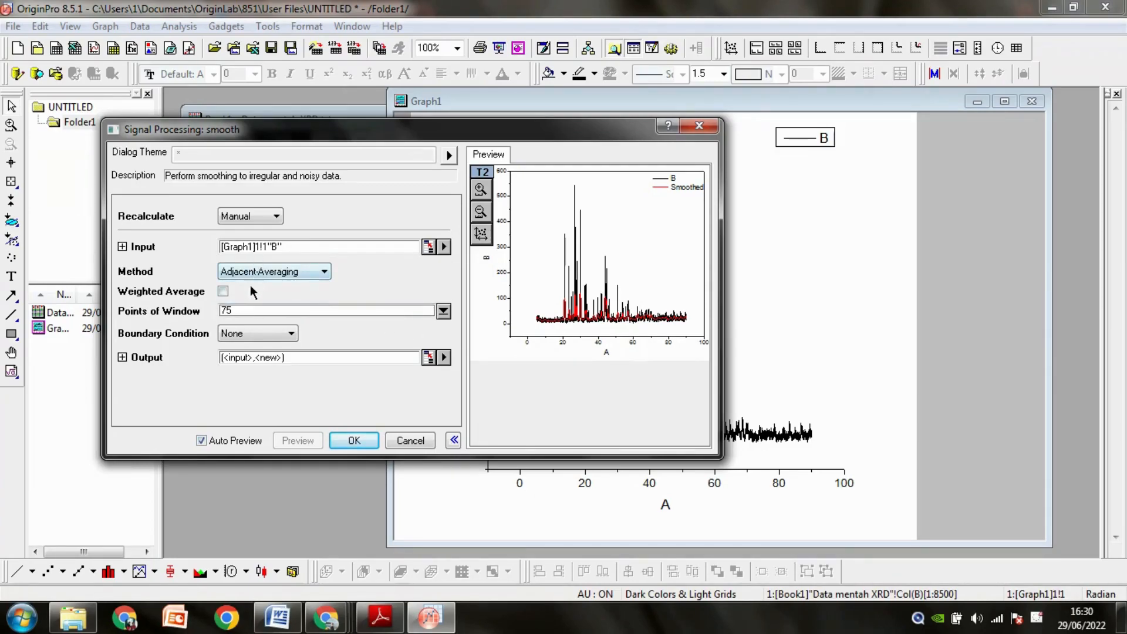
# Set Points of Window to 90 and apply the smoothing to curve B.
pyautogui.moveTo(245, 311); pyautogui.dragTo(218, 311)
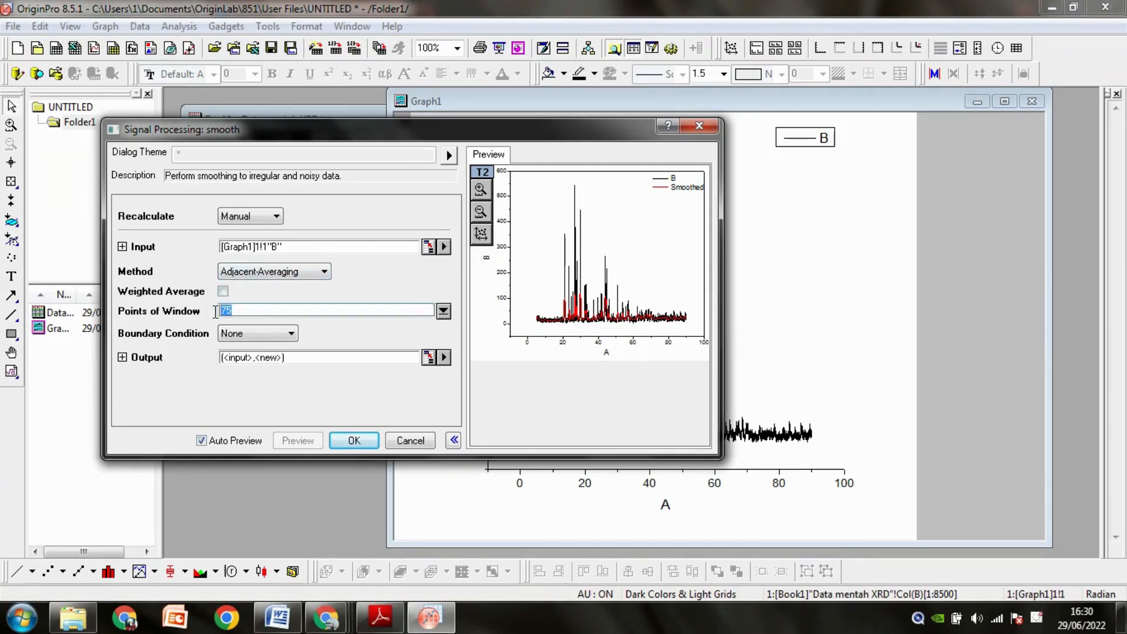
pyautogui.write('90')
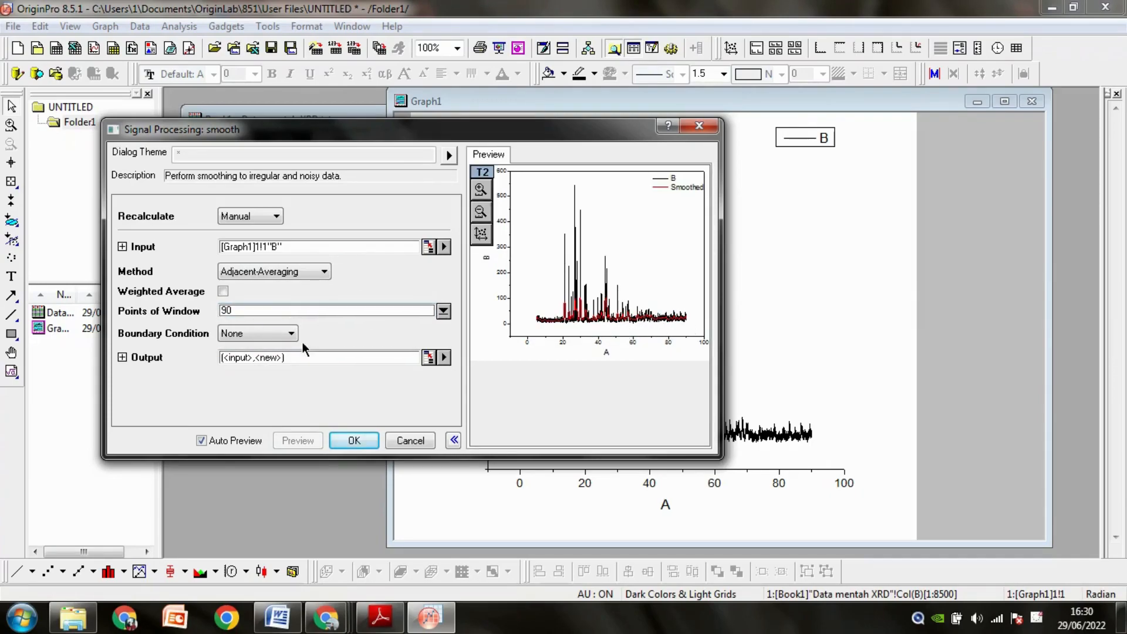
pyautogui.click(354, 440)
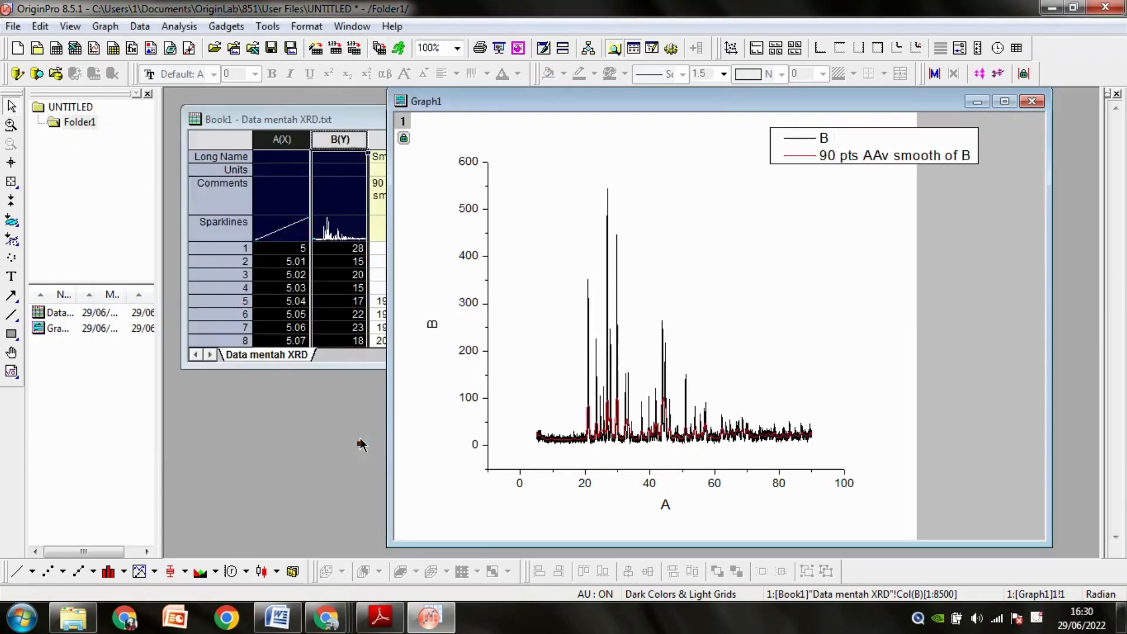
pyautogui.click(708, 317)
pyautogui.click(885, 376)
# Open the scale settings of Graph1's vertical axis and set its From value to 5.
pyautogui.click(488, 457)
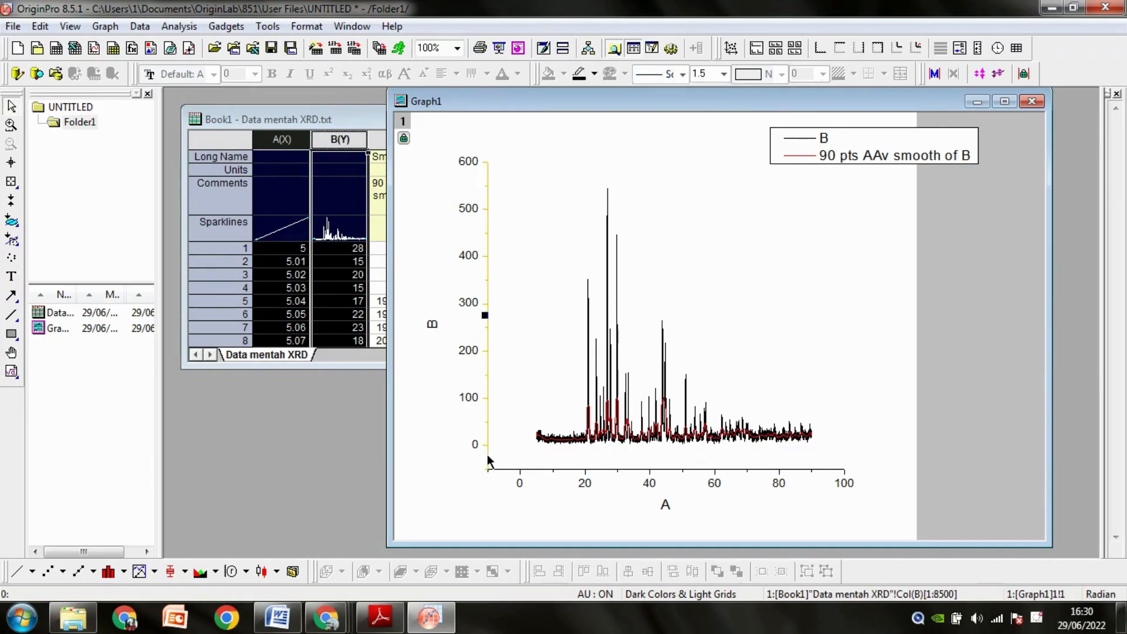
pyautogui.doubleClick(487, 462)
pyautogui.moveTo(543, 170); pyautogui.dragTo(543, 91)
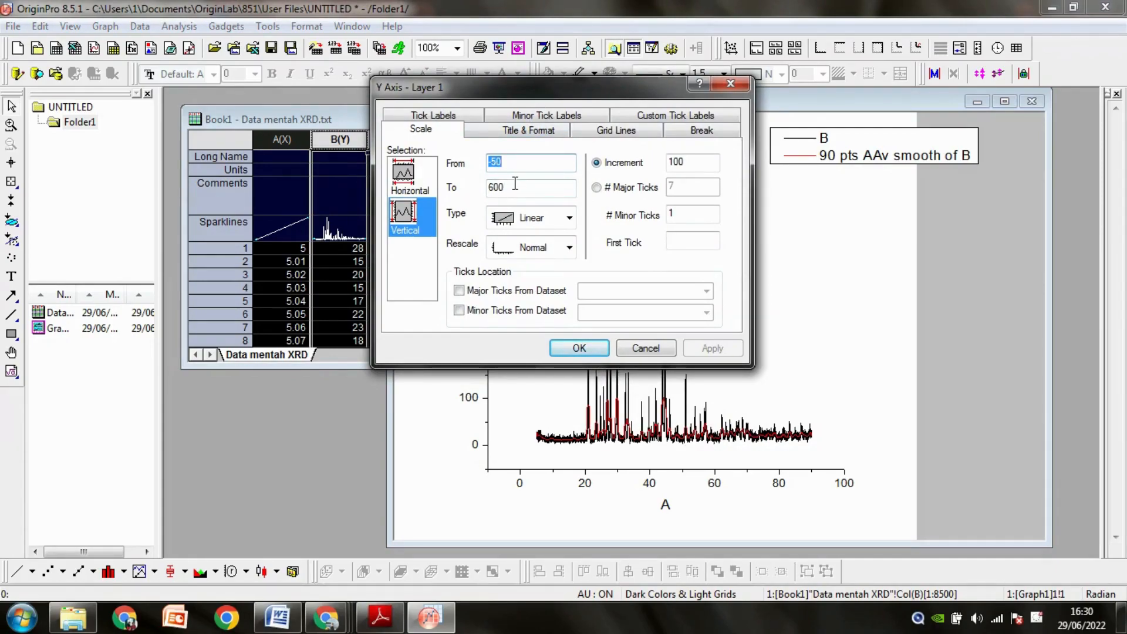
pyautogui.write('5')
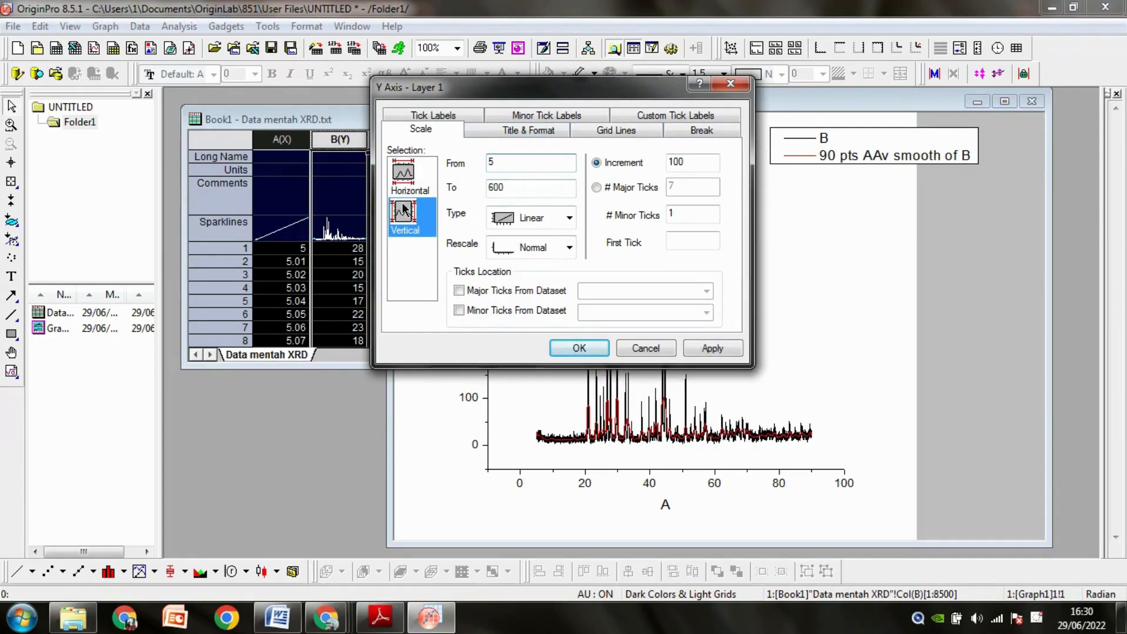
# Set the horizontal axis From value to 0 and apply the new scales to Graph1.
pyautogui.click(411, 175)
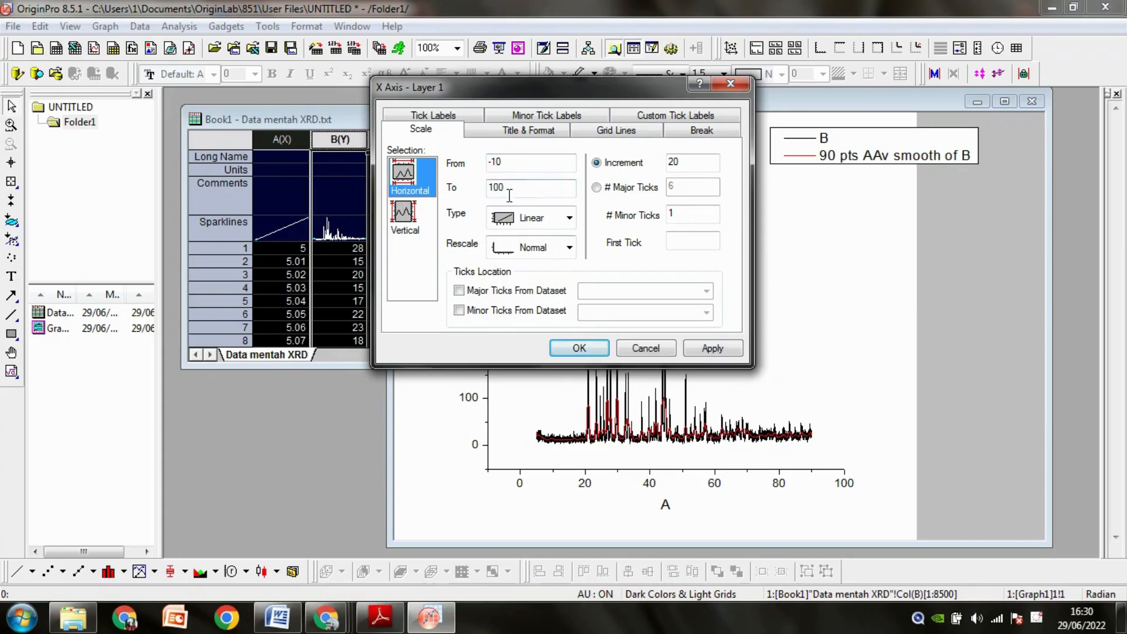
pyautogui.moveTo(504, 162); pyautogui.dragTo(488, 163)
pyautogui.write('0')
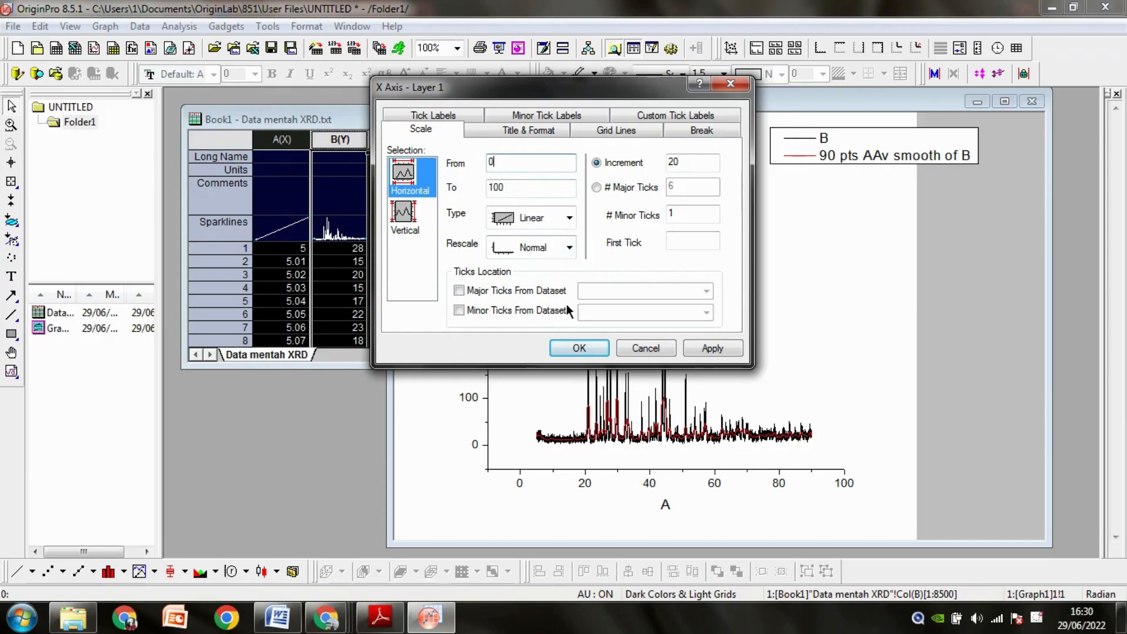
pyautogui.click(577, 350)
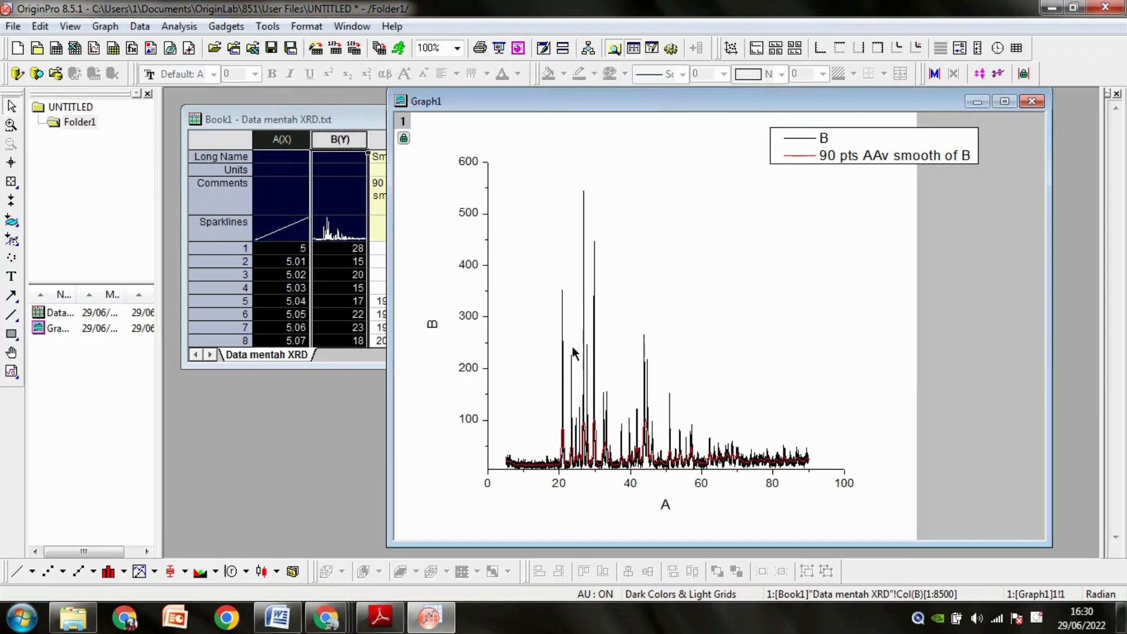
pyautogui.click(830, 402)
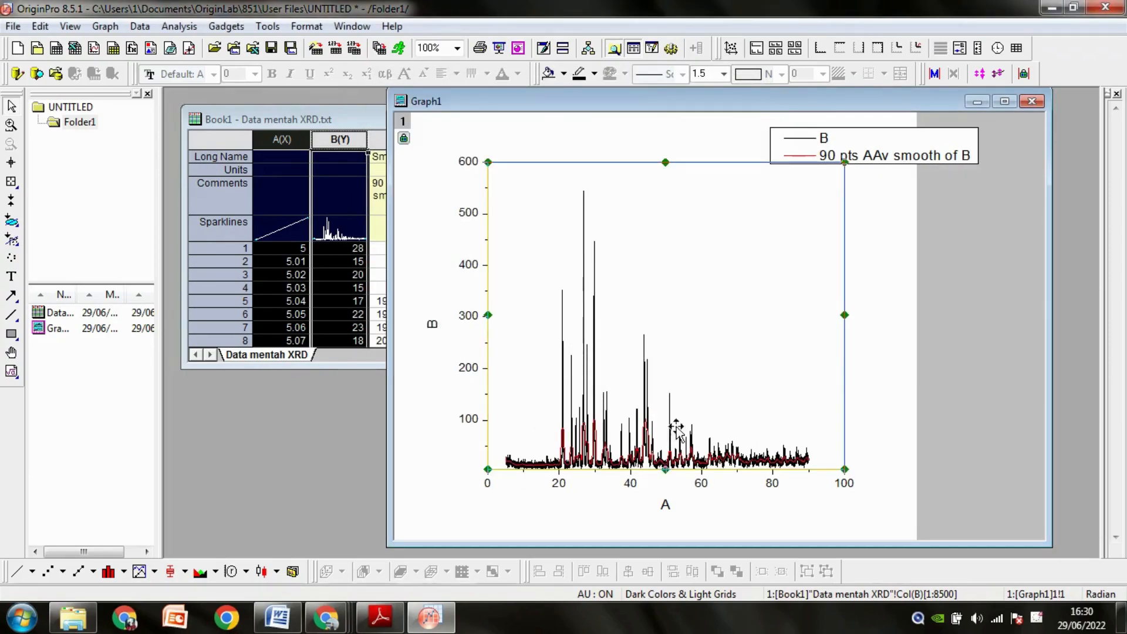
# Minimise Graph1 and return to the Book1 worksheet containing the Smoothed column.
pyautogui.click(977, 102)
pyautogui.click(413, 171)
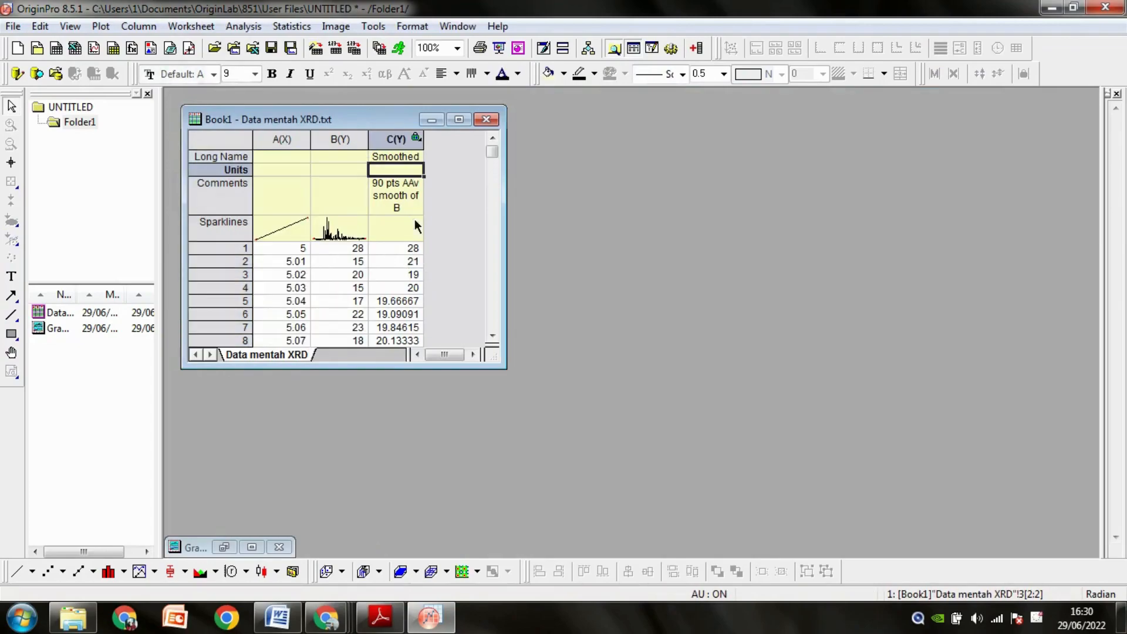
pyautogui.click(270, 141)
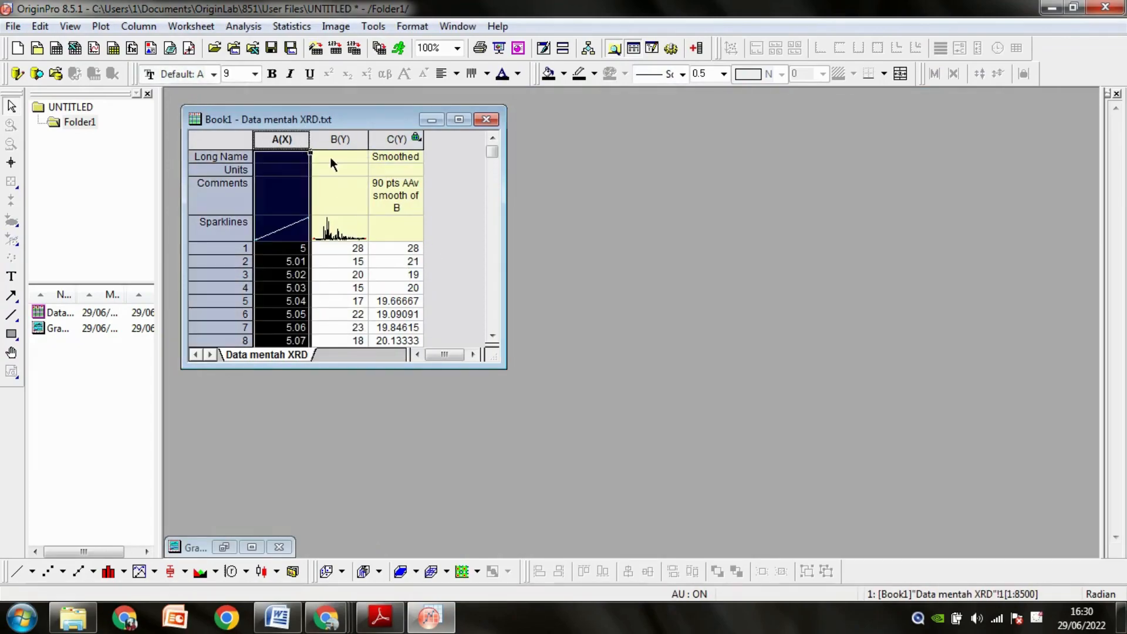
pyautogui.keyDown('ctrl'); pyautogui.click(376, 138); pyautogui.keyUp('ctrl')
pyautogui.click(481, 186)
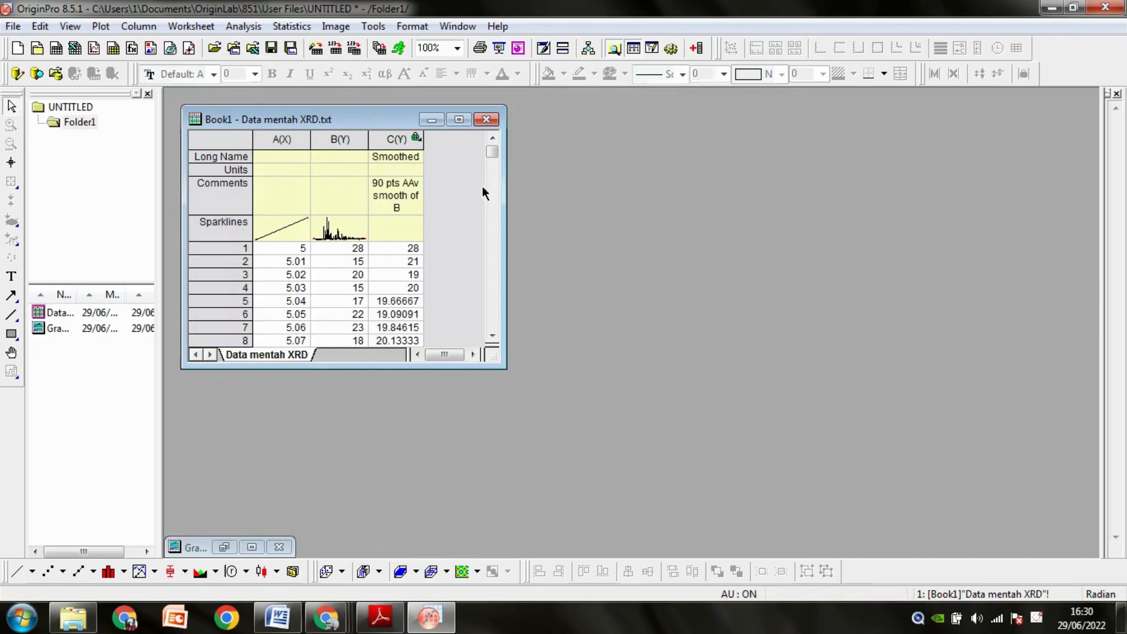
# Plot columns A, B and C as a vertically stacked line graph and maximise its window.
pyautogui.moveTo(298, 140); pyautogui.dragTo(396, 141)
pyautogui.click(101, 26)
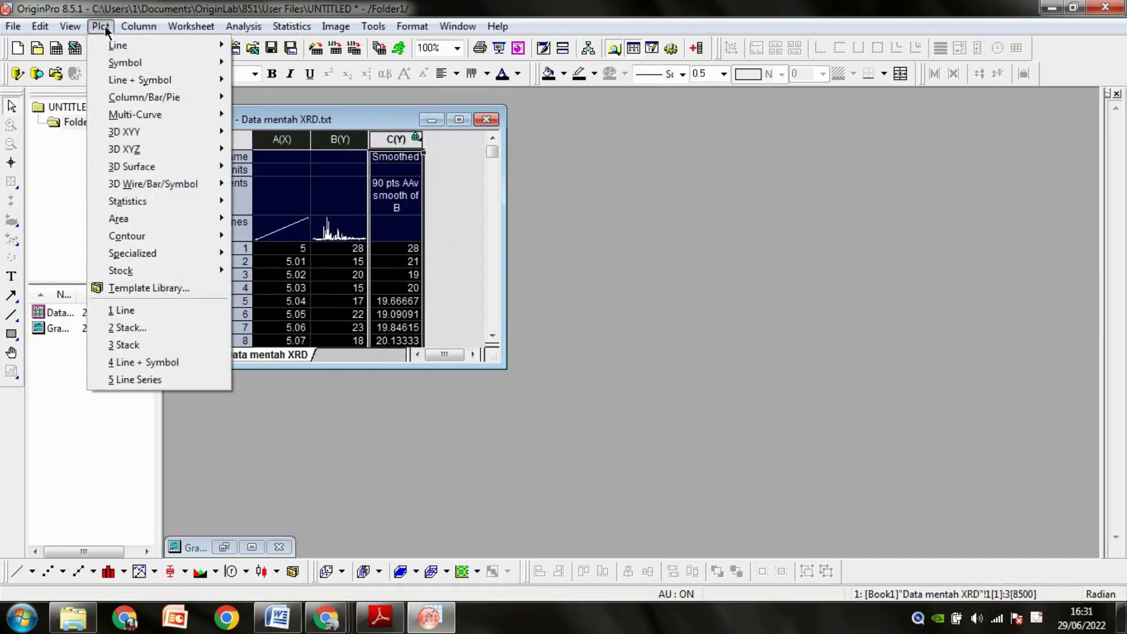
pyautogui.moveTo(193, 82)
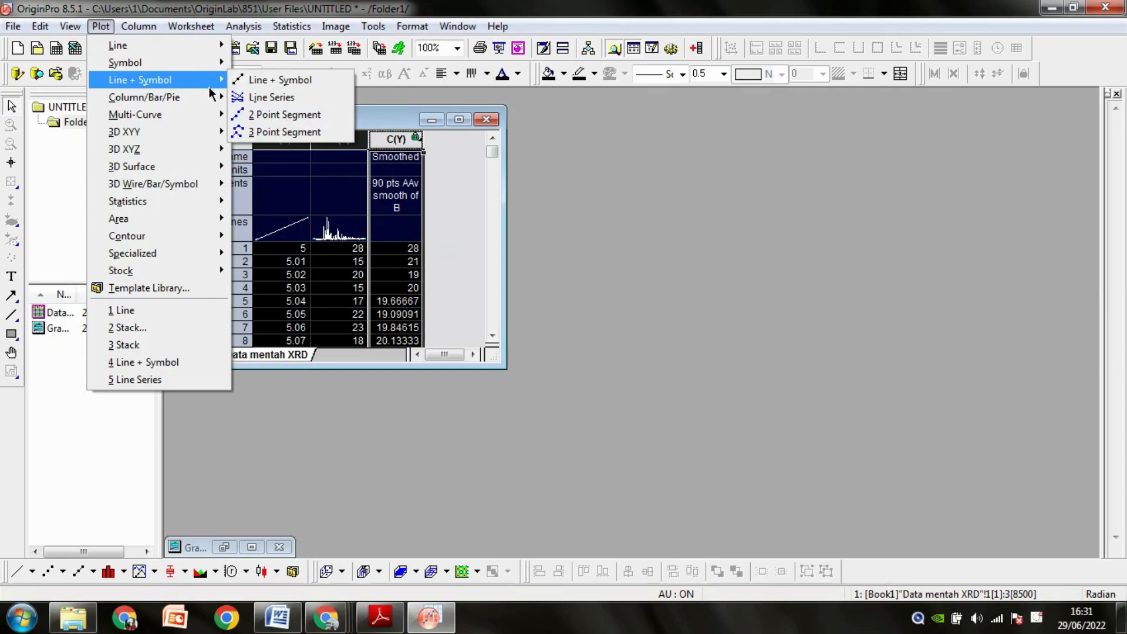
pyautogui.moveTo(214, 114)
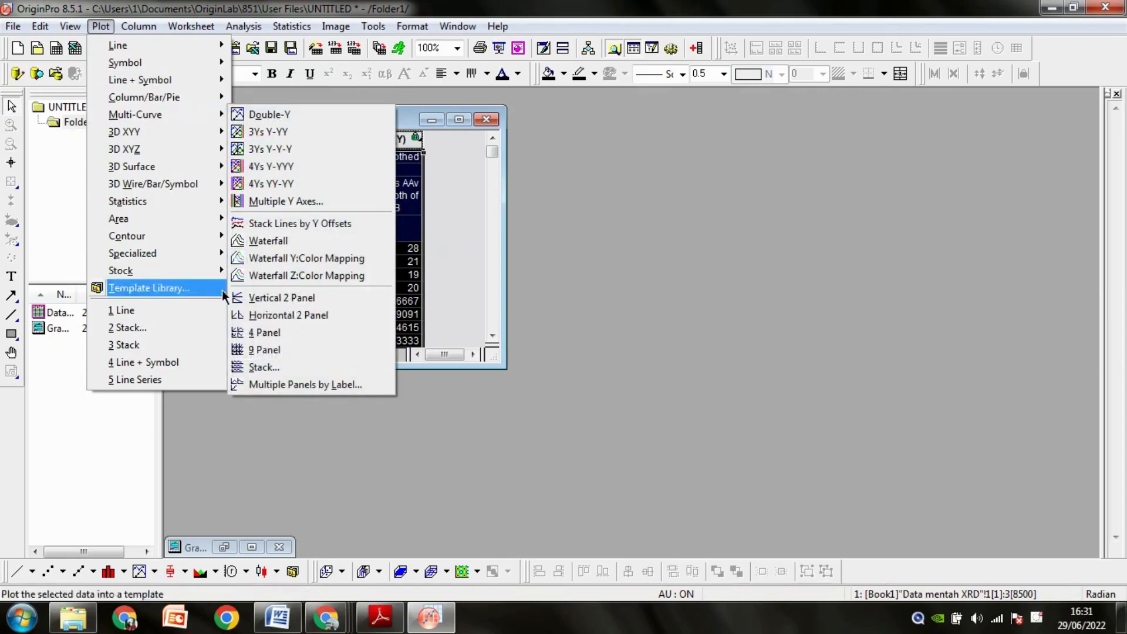
pyautogui.click(247, 364)
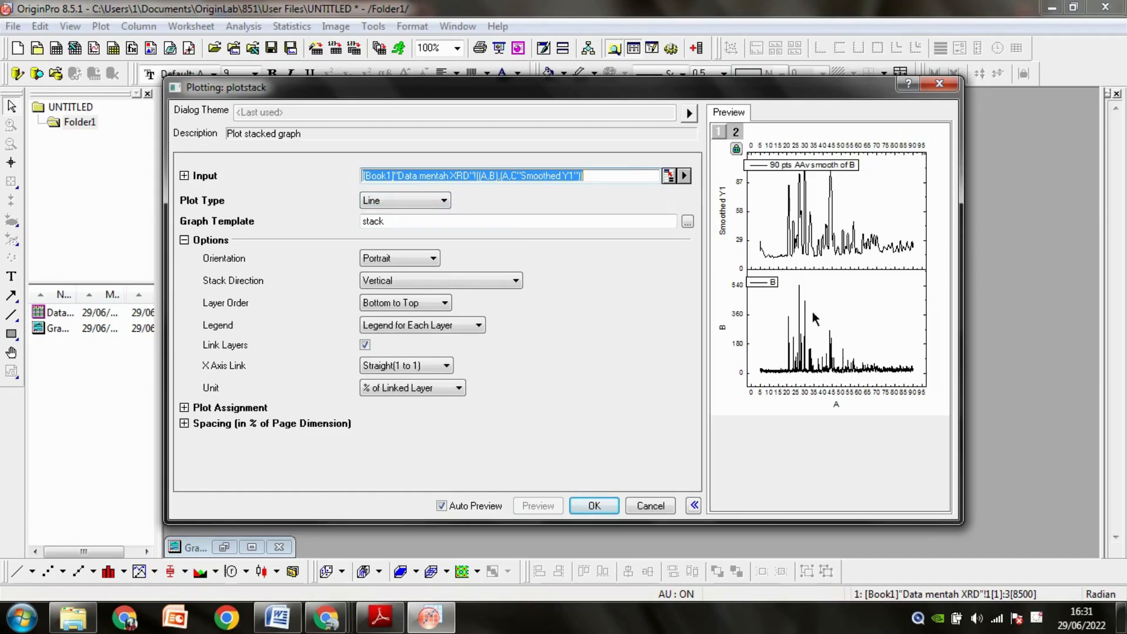
pyautogui.click(594, 506)
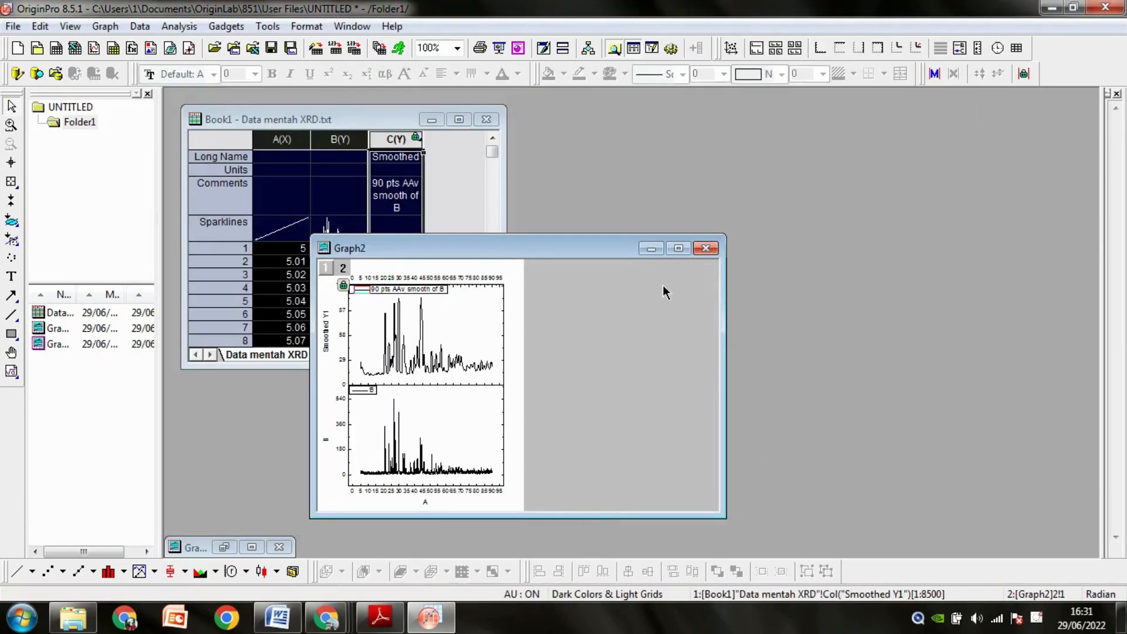
pyautogui.click(678, 249)
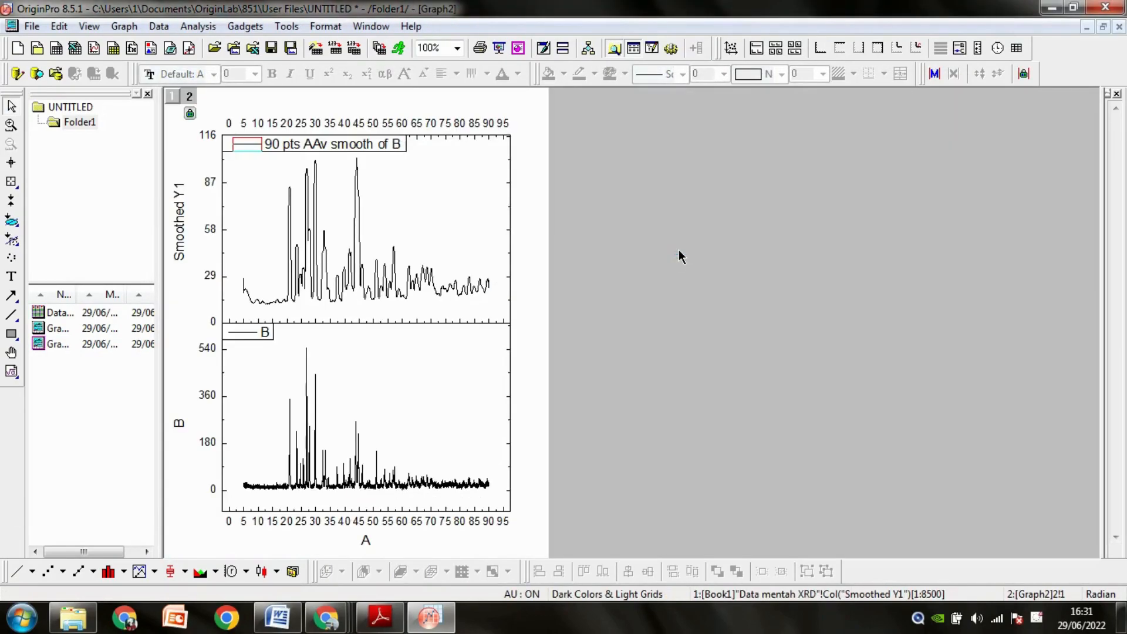
# Set the smoothed layer's vertical axis to start at 10 and its horizontal axis to start at 0.
pyautogui.doubleClick(223, 320)
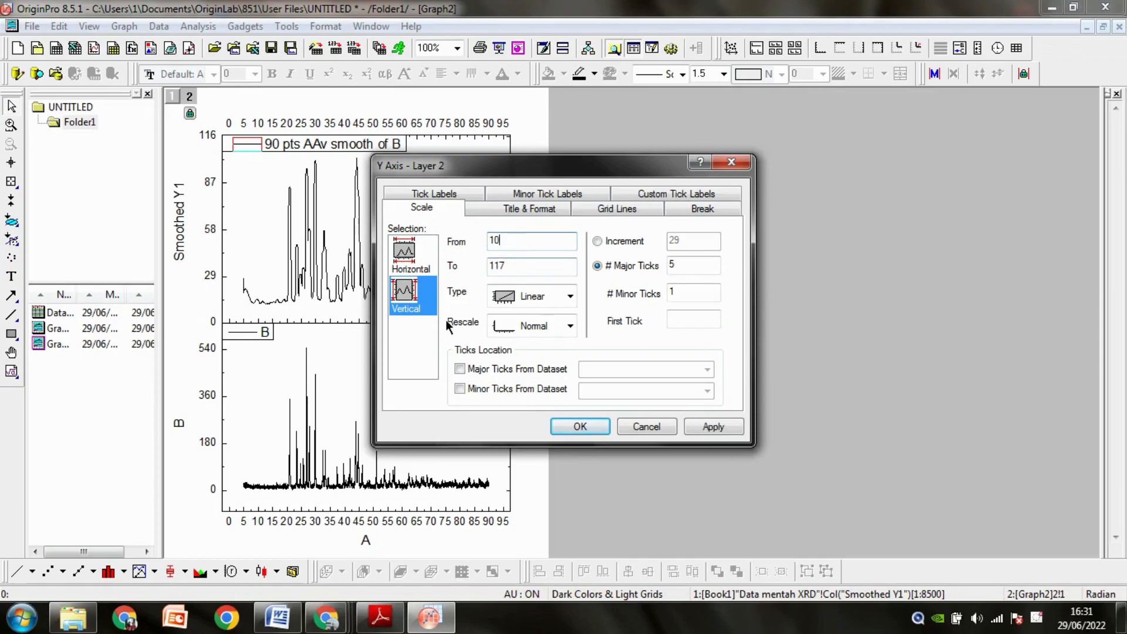
pyautogui.click(404, 252)
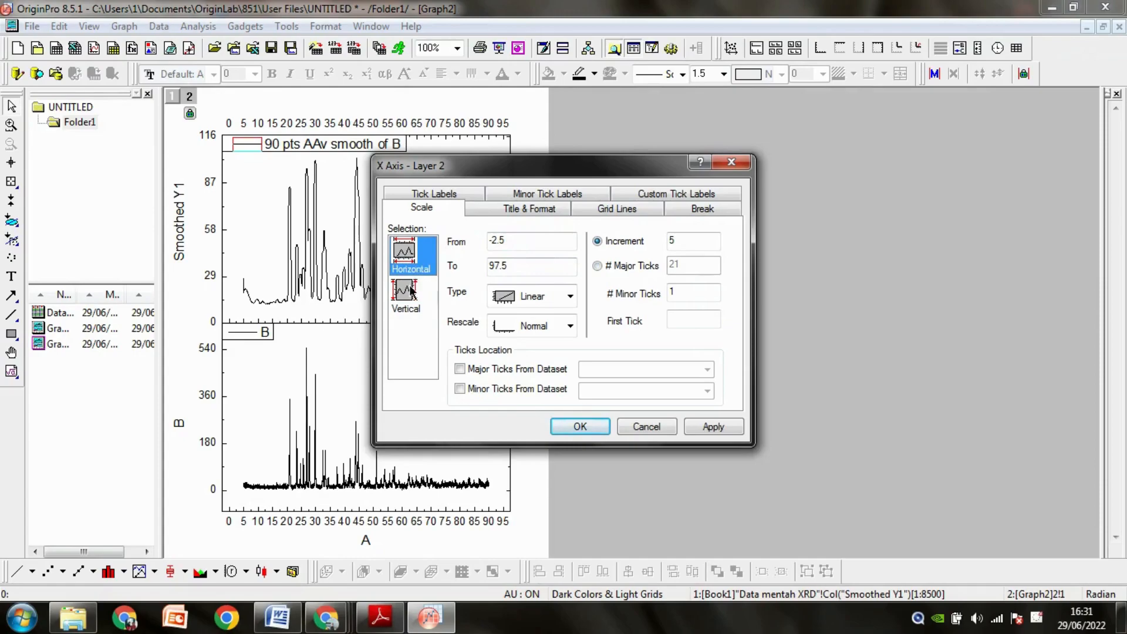
pyautogui.doubleClick(493, 241)
pyautogui.write('0')
pyautogui.click(580, 426)
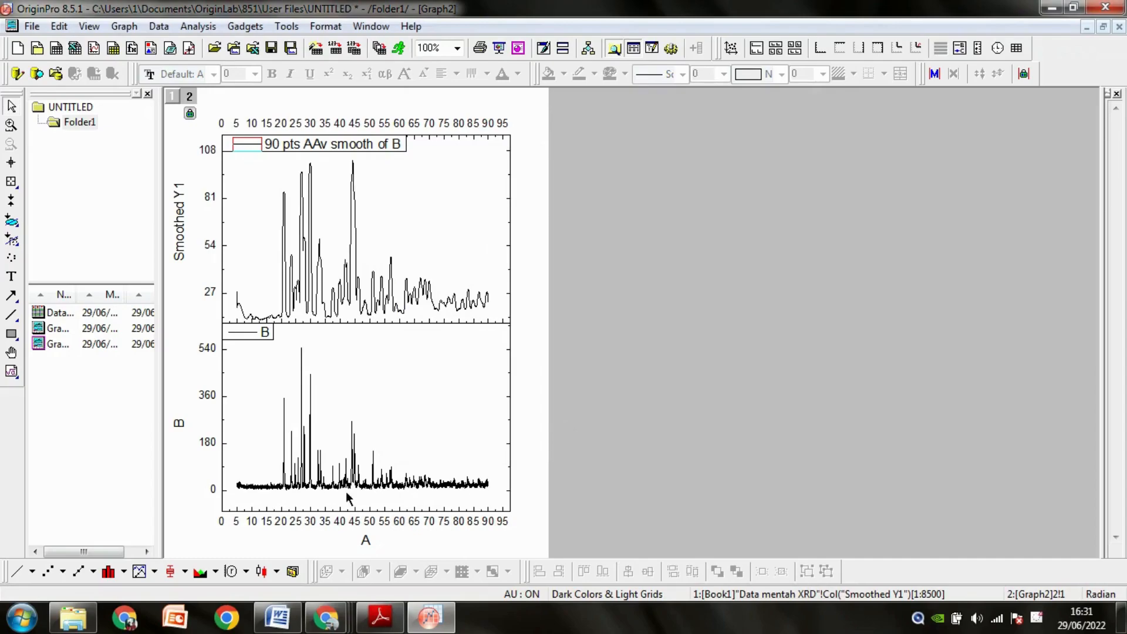
# Set the raw-data layer's vertical axis to start at -5 and its horizontal axis to start at 3.
pyautogui.doubleClick(223, 502)
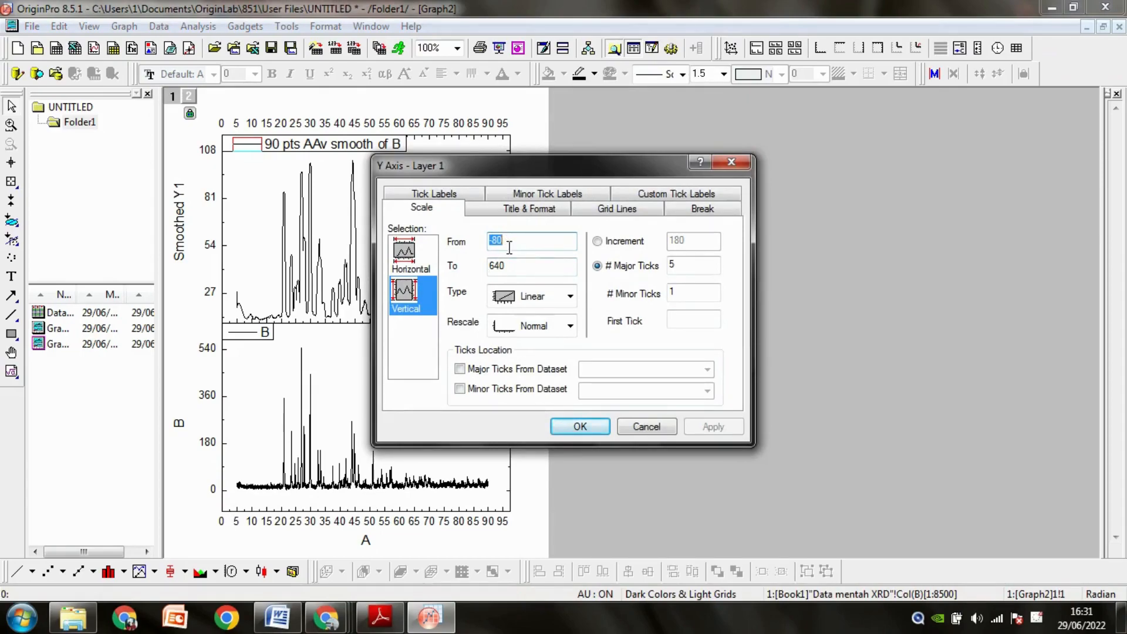
pyautogui.write('-5')
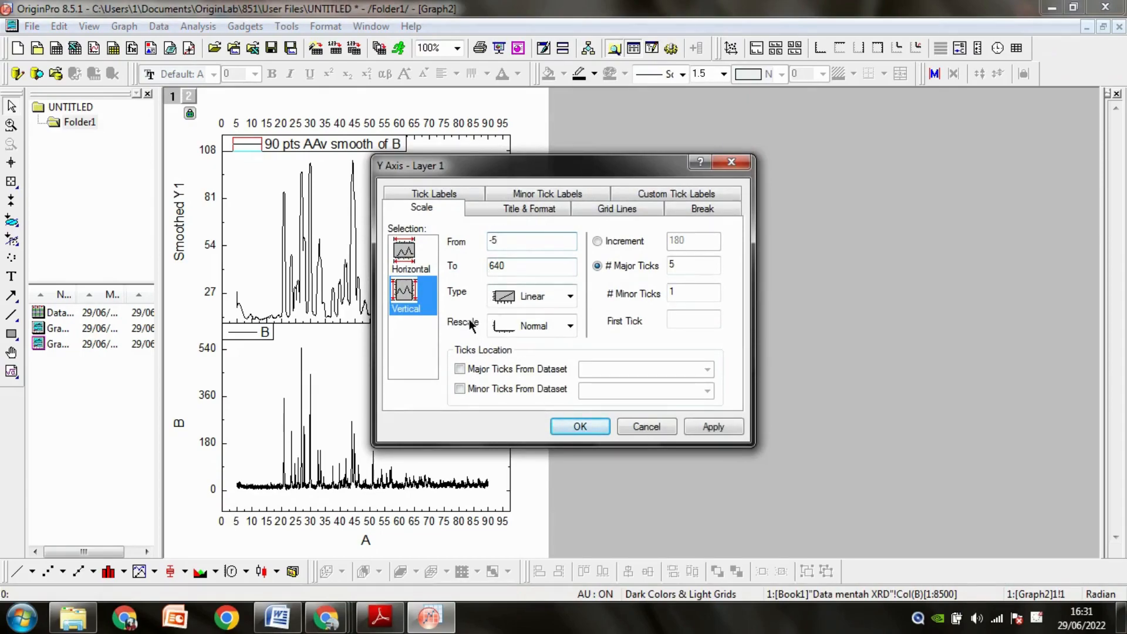
pyautogui.click(410, 254)
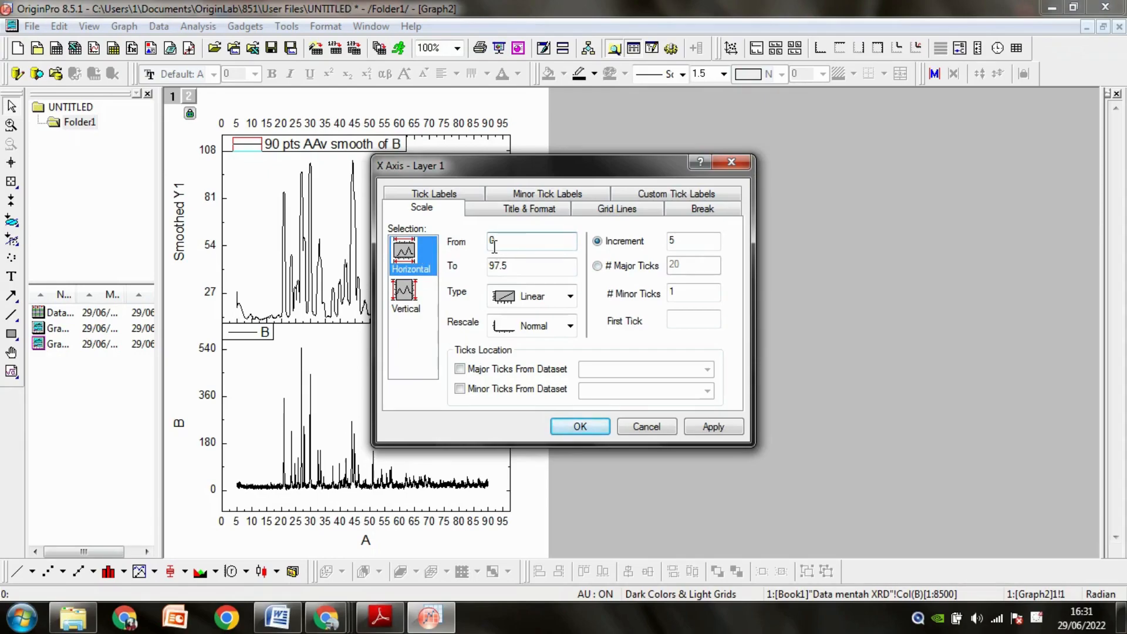
pyautogui.write('3')
pyautogui.click(563, 421)
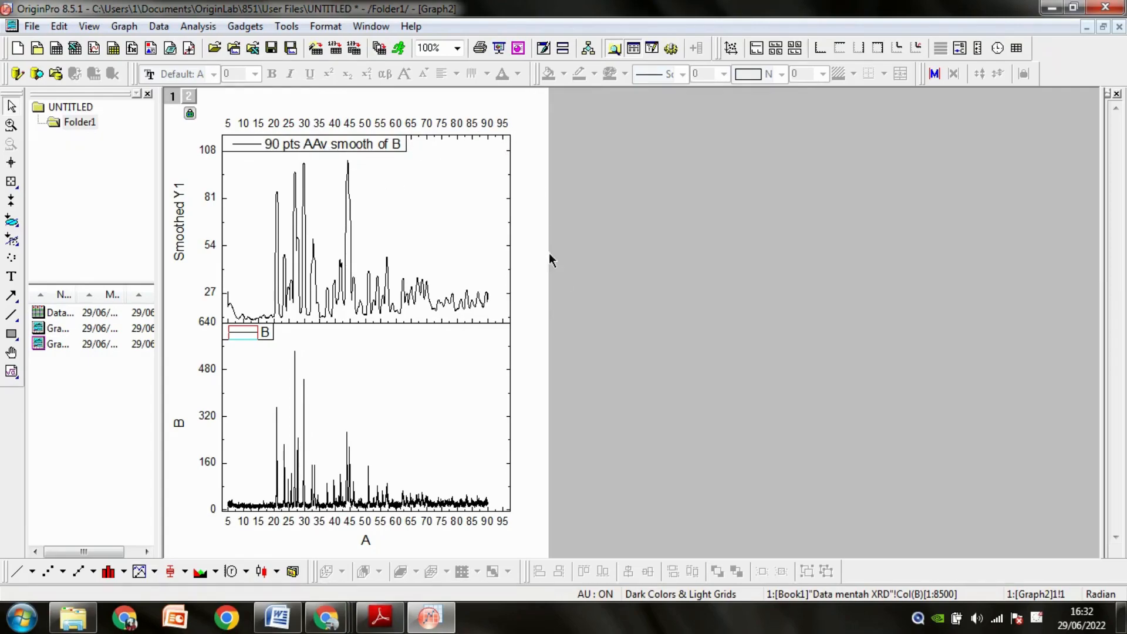
# Minimise Graph2 and clear the column selection in the Book1 worksheet.
pyautogui.click(115, 316)
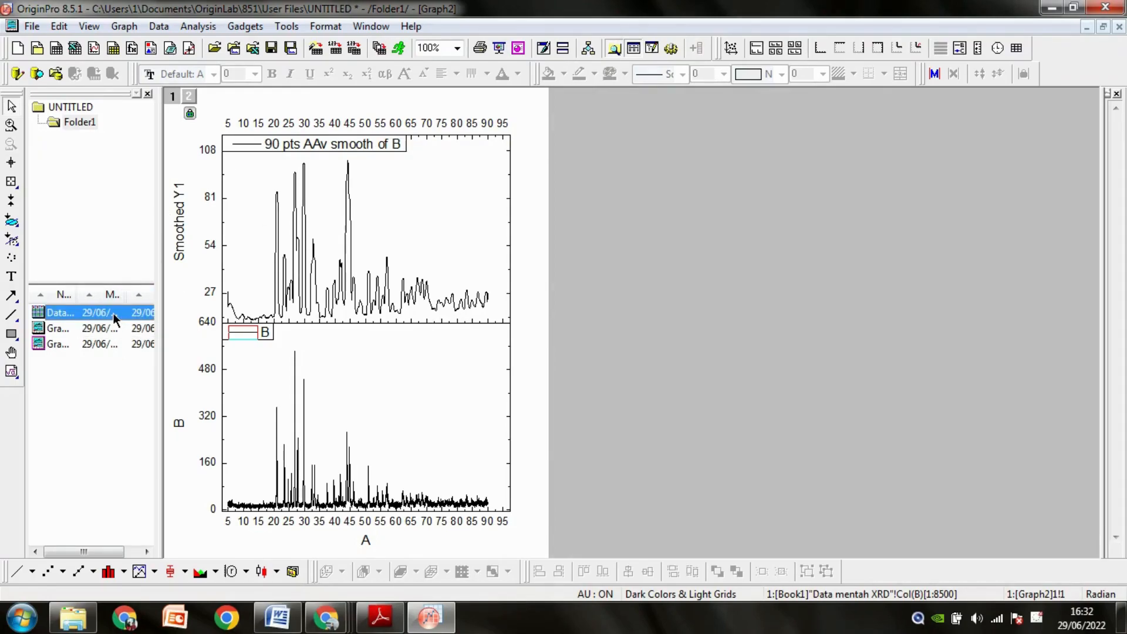
pyautogui.click(1083, 27)
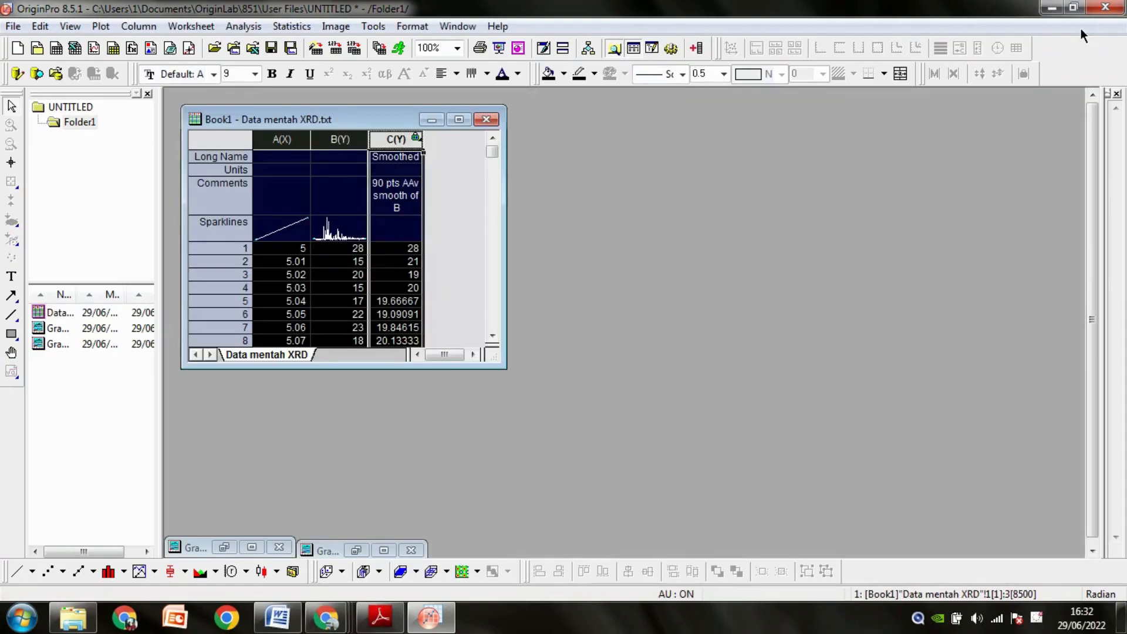
pyautogui.click(449, 196)
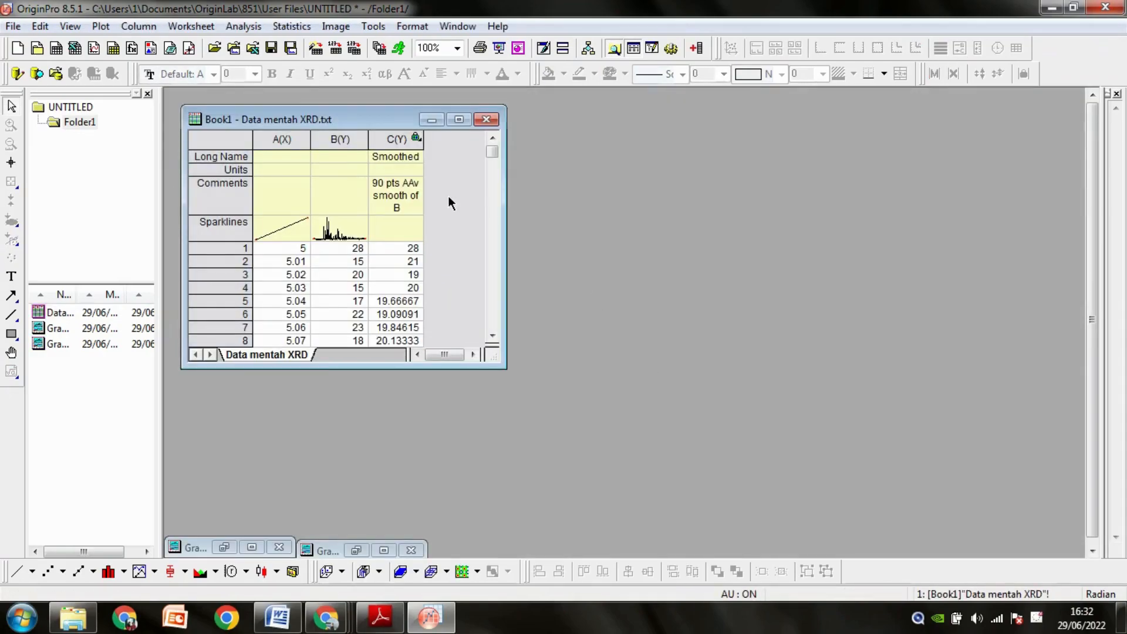
# Plot columns A and C (Smoothed) as a separate line graph and maximise its window.
pyautogui.click(286, 137)
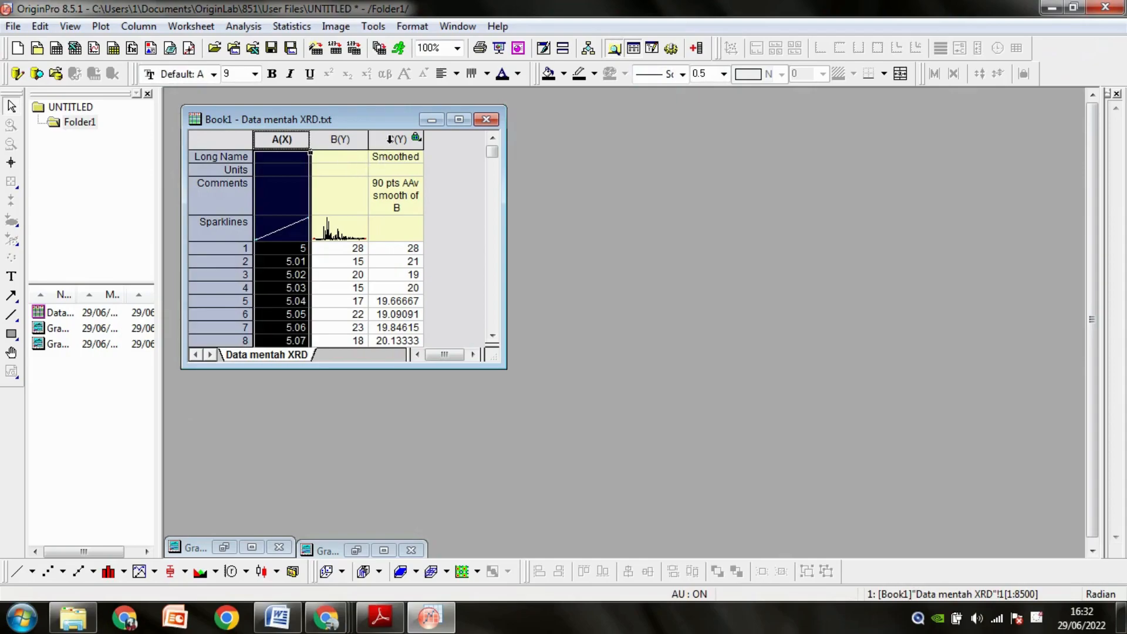
pyautogui.keyDown('ctrl'); pyautogui.click(390, 138); pyautogui.keyUp('ctrl')
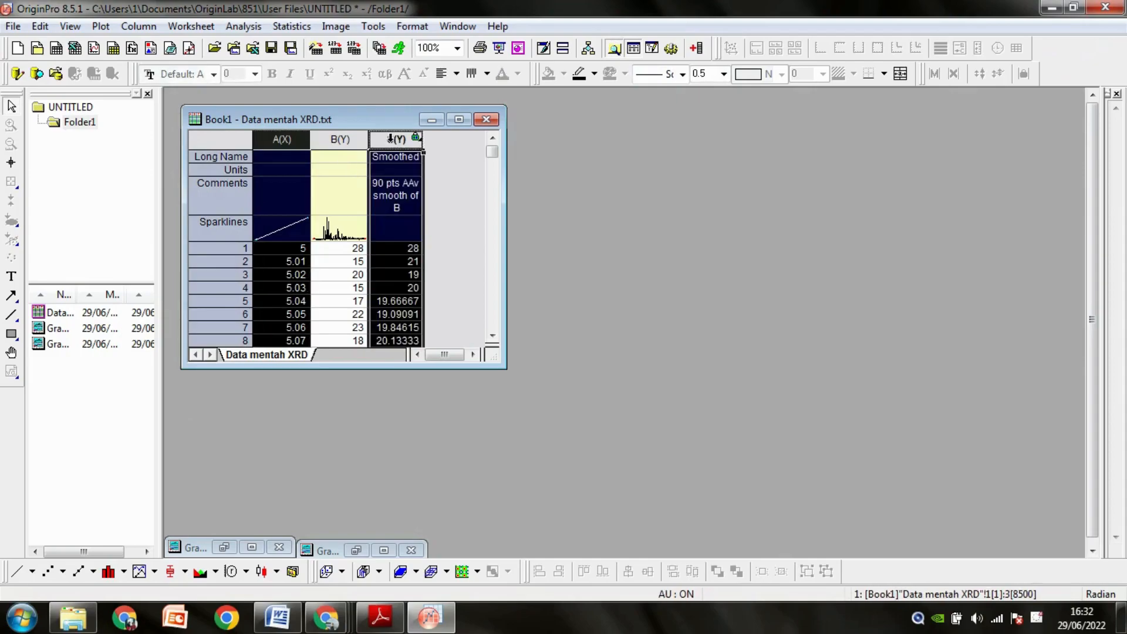
pyautogui.rightClick(393, 202)
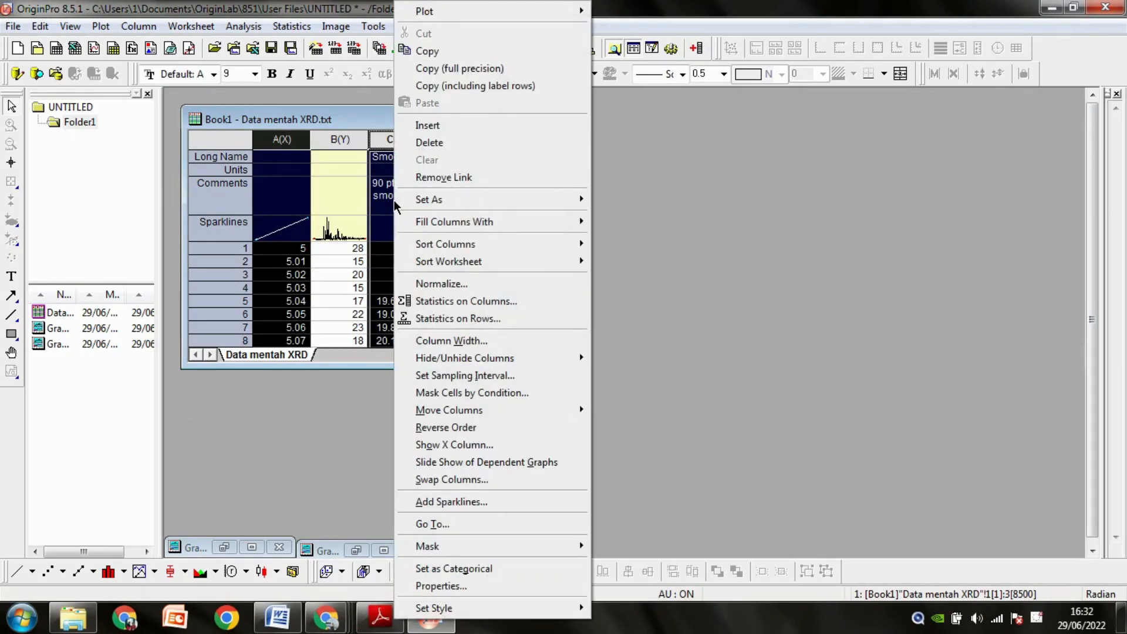
pyautogui.click(286, 400)
pyautogui.click(14, 572)
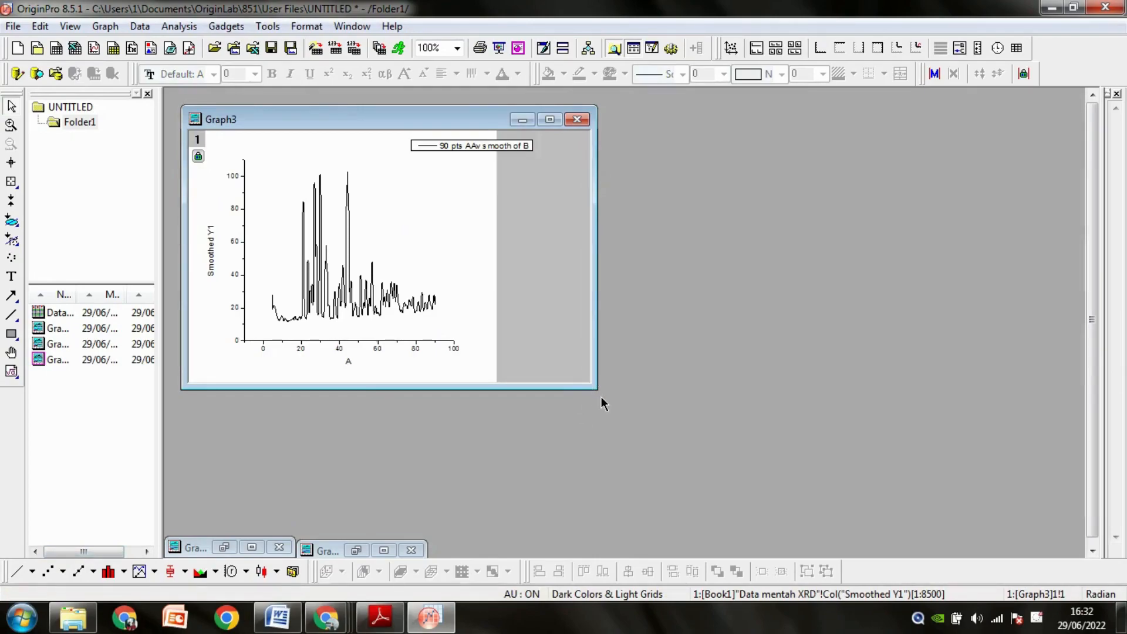
pyautogui.click(550, 121)
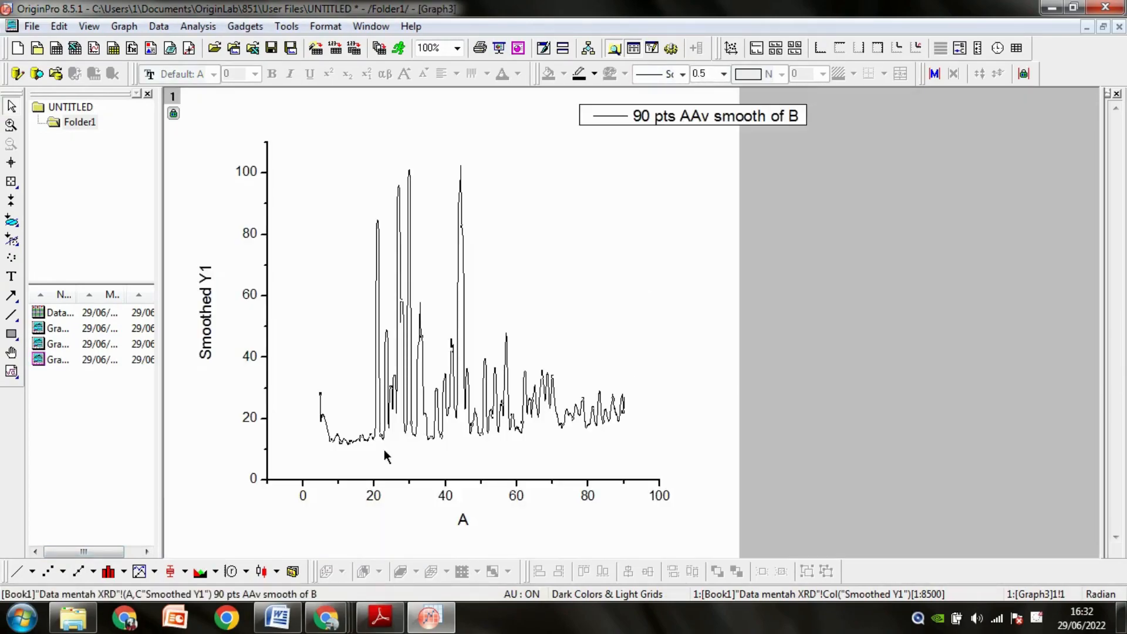
# Set the smoothed graph's vertical axis to start at 10 and its horizontal axis to start at 0.
pyautogui.click(301, 475)
pyautogui.click(294, 495)
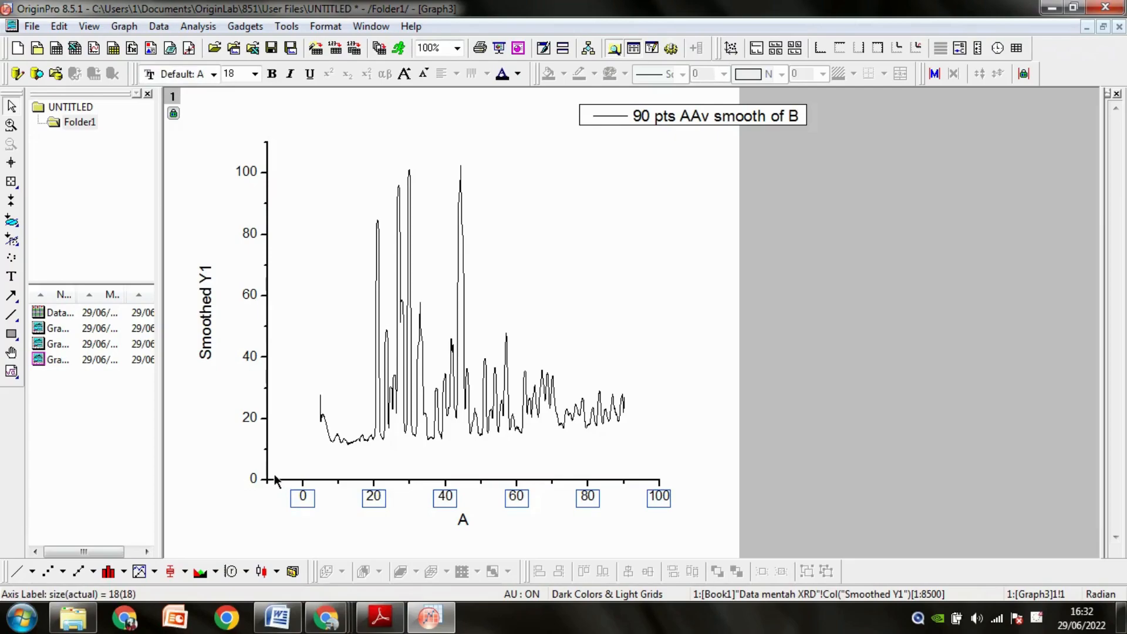
pyautogui.click(274, 474)
pyautogui.doubleClick(268, 468)
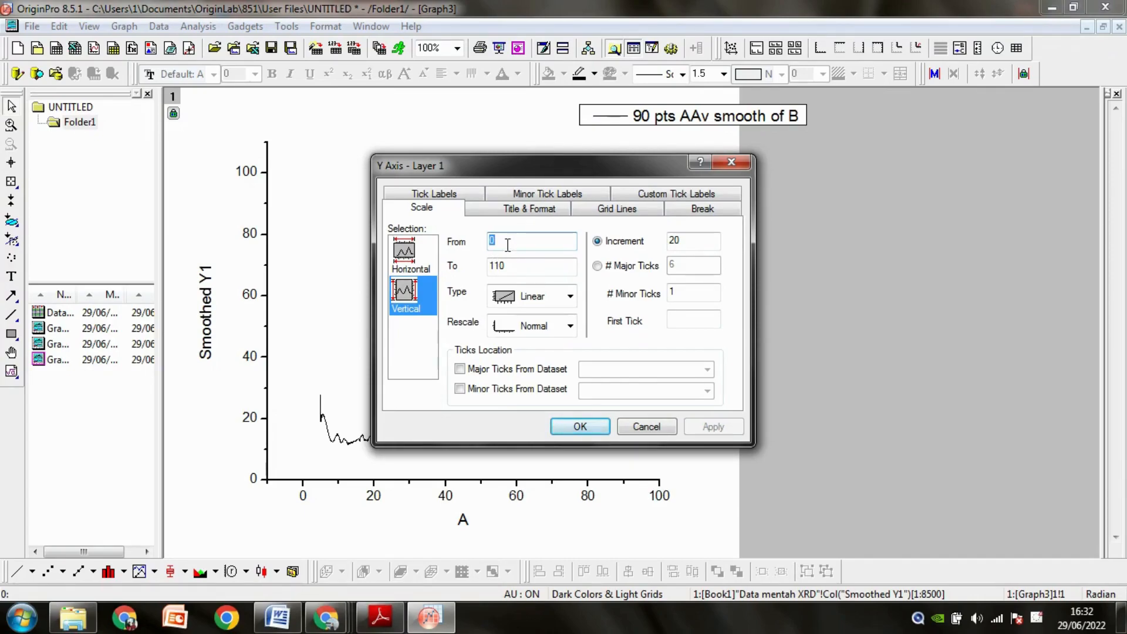
pyautogui.write('10')
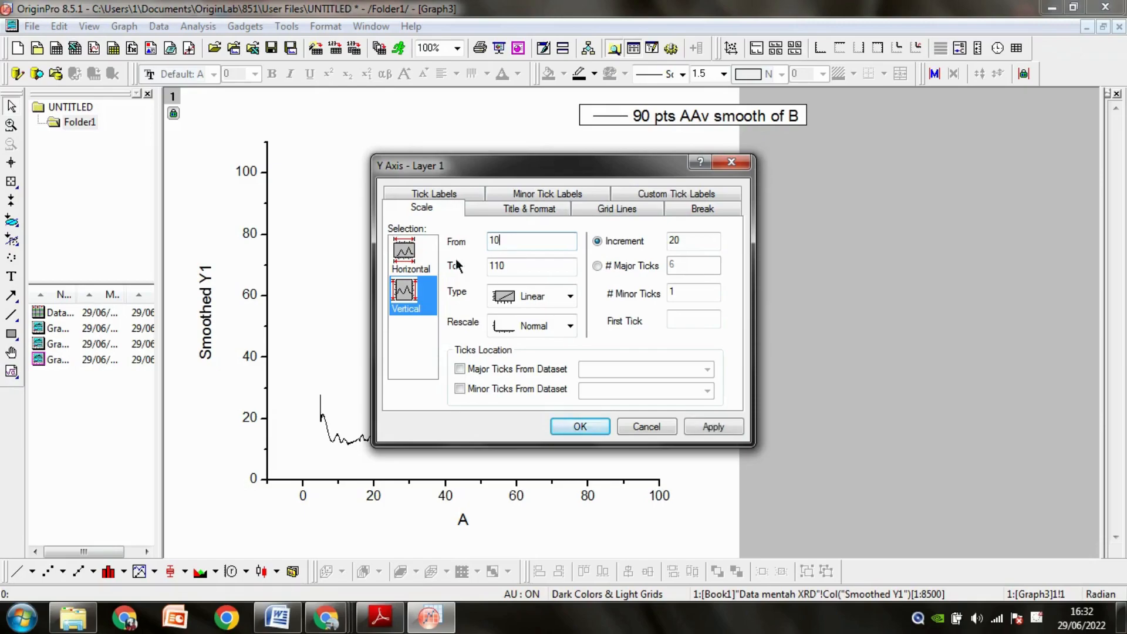
pyautogui.click(410, 266)
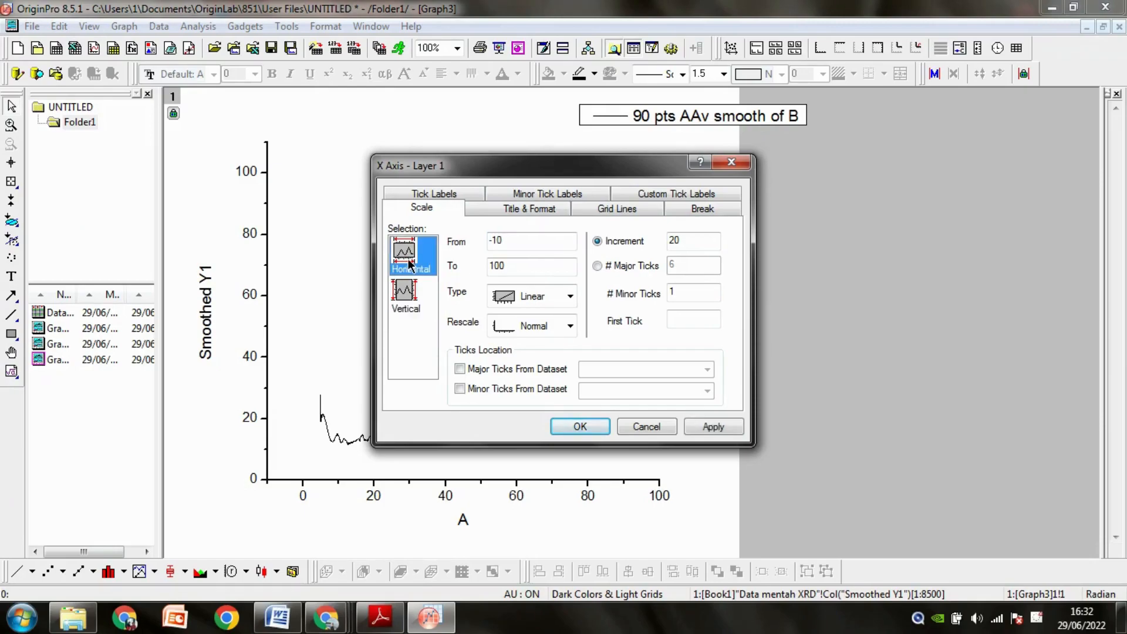
pyautogui.doubleClick(499, 241)
pyautogui.write('0')
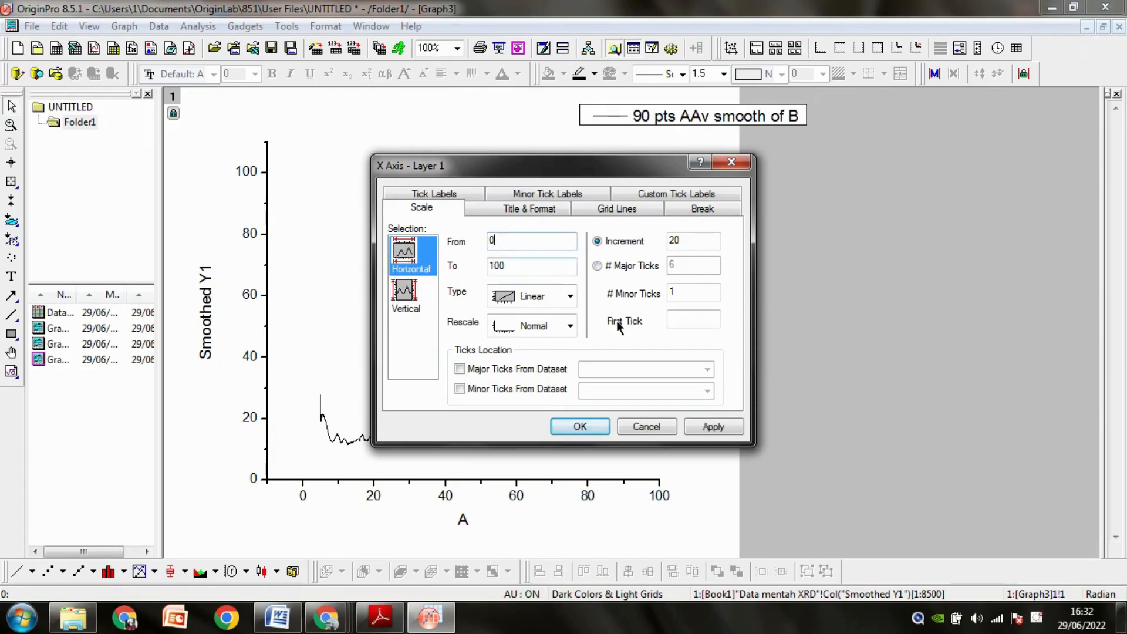
pyautogui.click(581, 425)
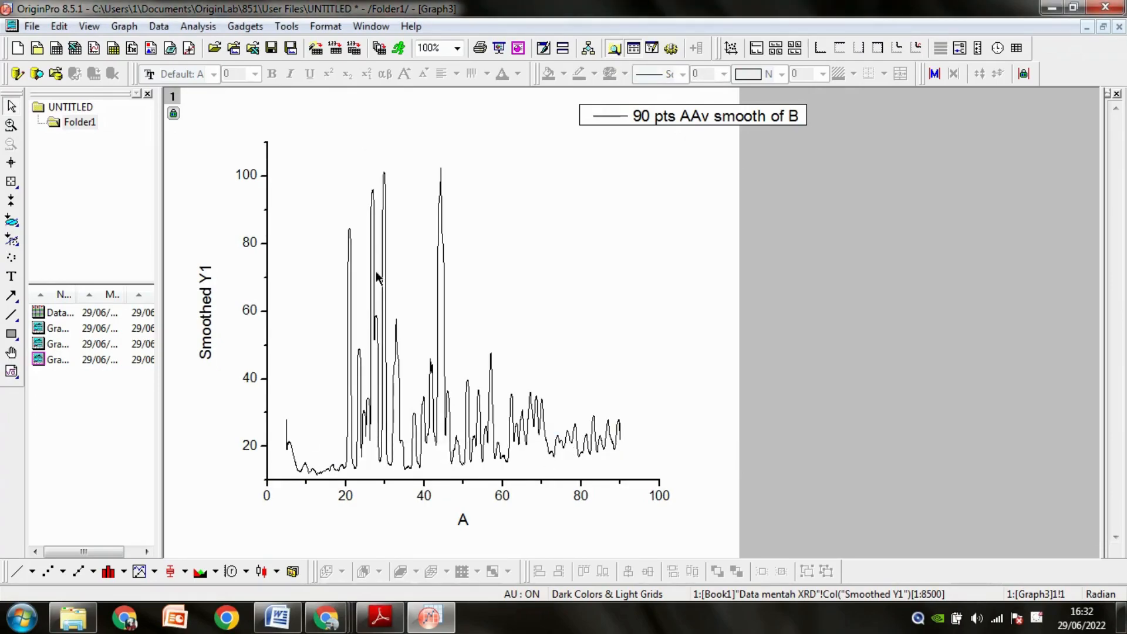
# Show the graph's right and top axes with major and minor ticks set to None to frame the plot.
pyautogui.doubleClick(265, 327)
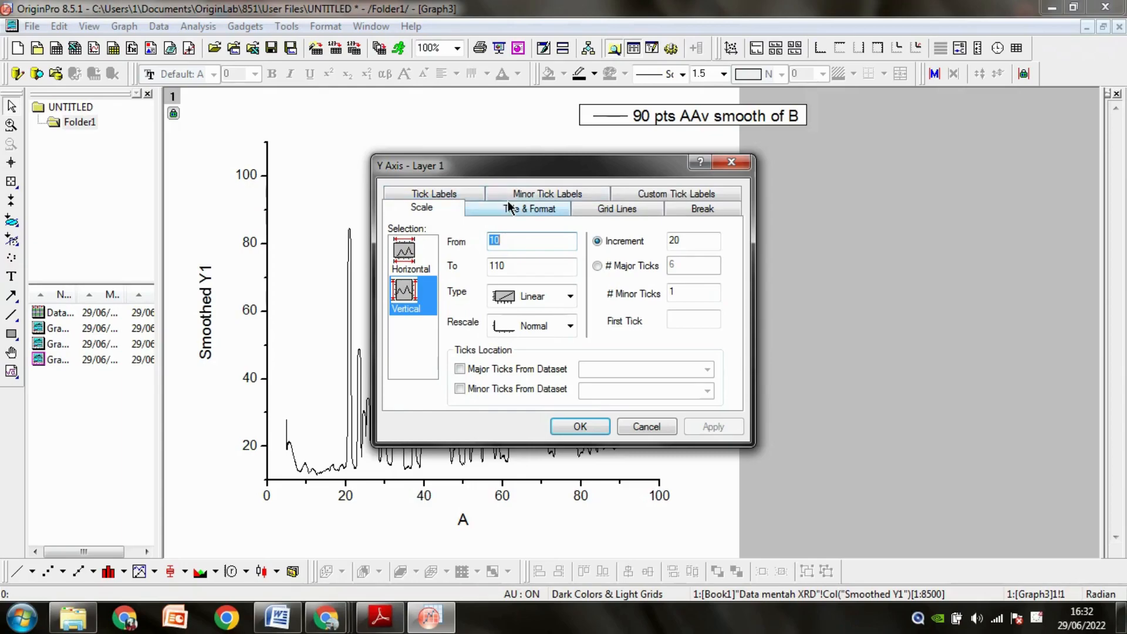
pyautogui.click(509, 207)
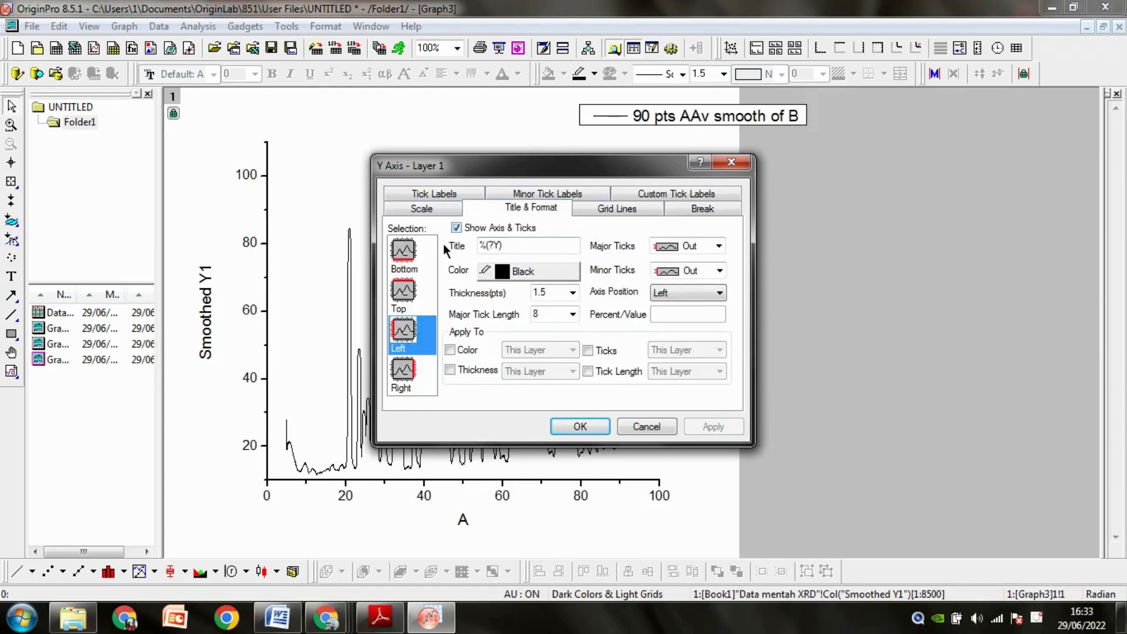
pyautogui.click(404, 376)
pyautogui.click(462, 226)
pyautogui.click(403, 290)
pyautogui.click(457, 228)
pyautogui.click(687, 246)
pyautogui.click(692, 297)
pyautogui.click(687, 270)
pyautogui.click(686, 329)
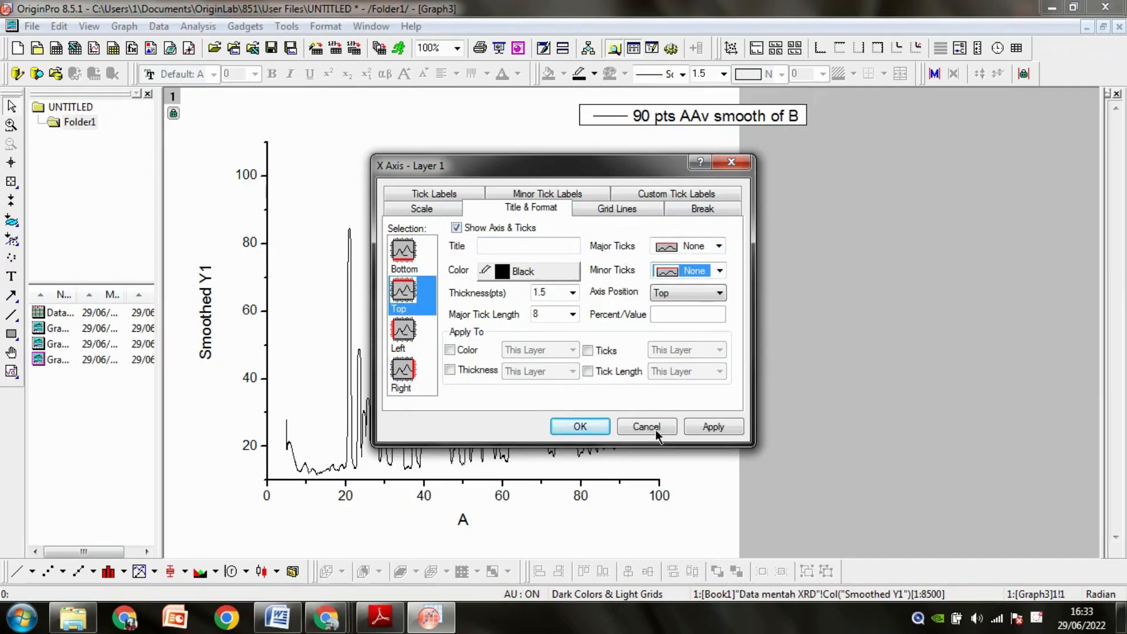
pyautogui.click(580, 428)
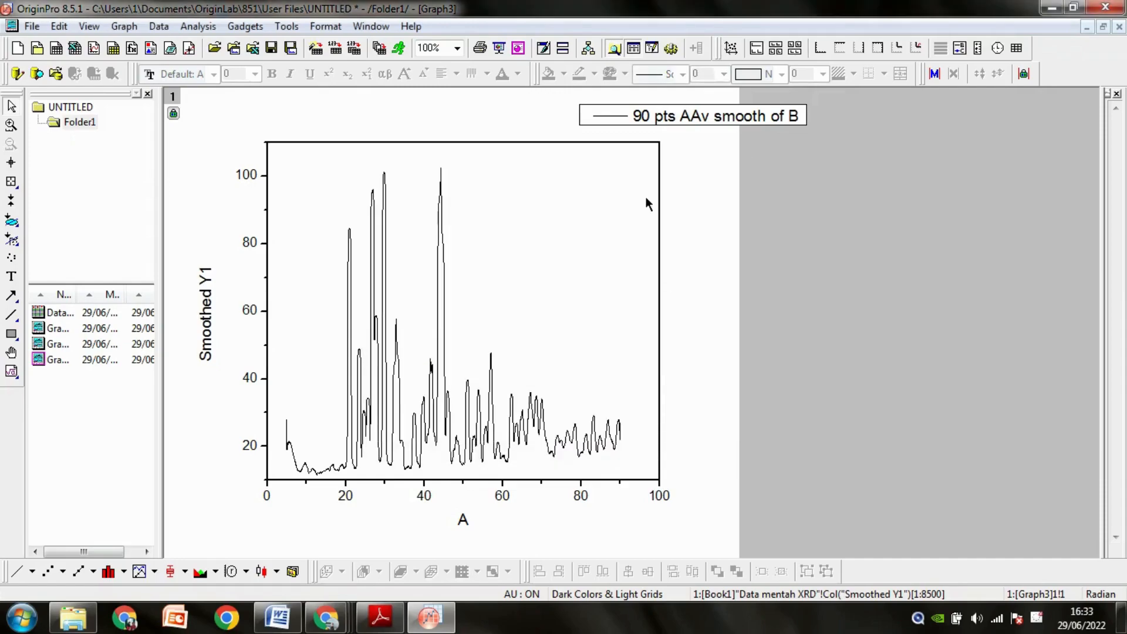
# Move the legend inside the plot frame and replace its label with PbSO4 (Anglesite).
pyautogui.click(638, 112)
pyautogui.moveTo(637, 122); pyautogui.dragTo(489, 153)
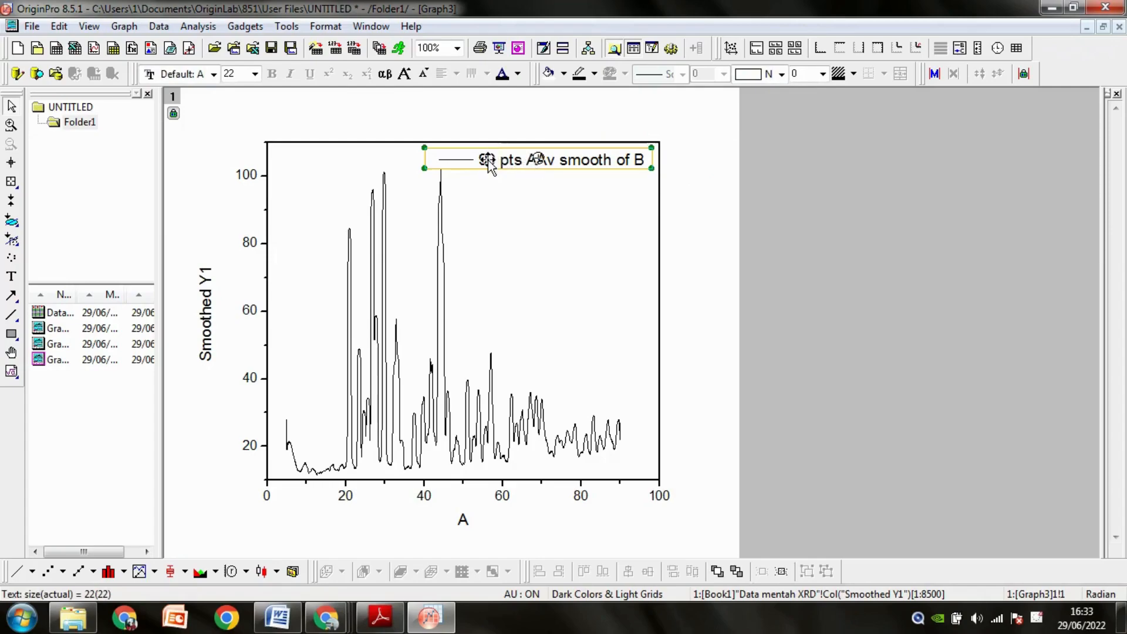
pyautogui.doubleClick(510, 159)
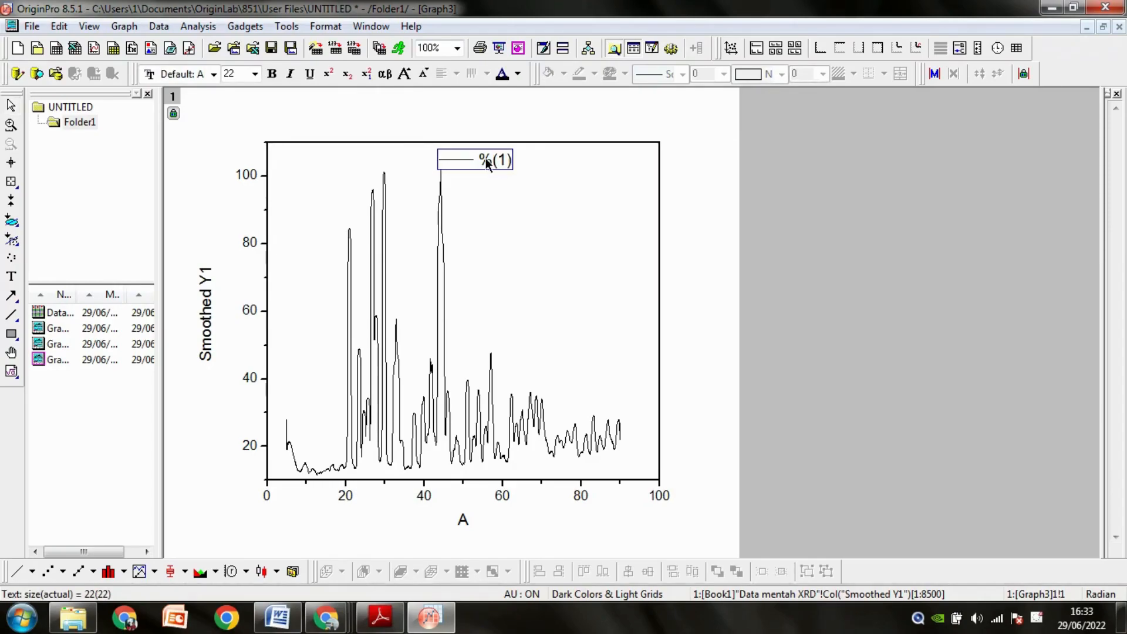
pyautogui.press('BackSpace')
pyautogui.press('BackSpace')
pyautogui.press('BackSpace')
pyautogui.write('PbSO4')
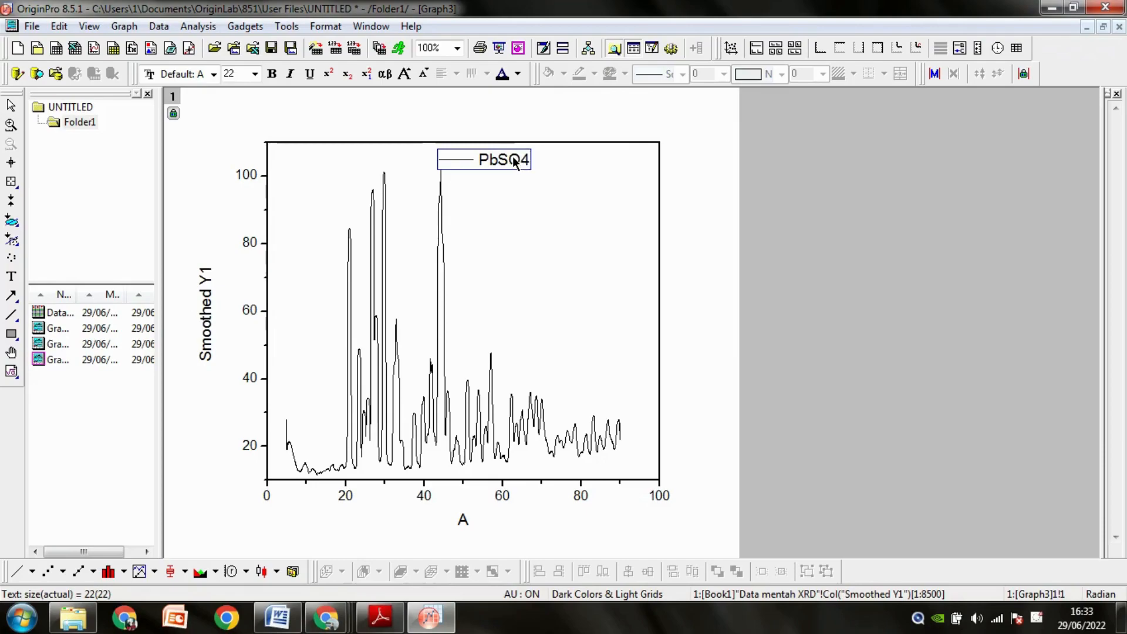
pyautogui.write(' (Anglesite)')
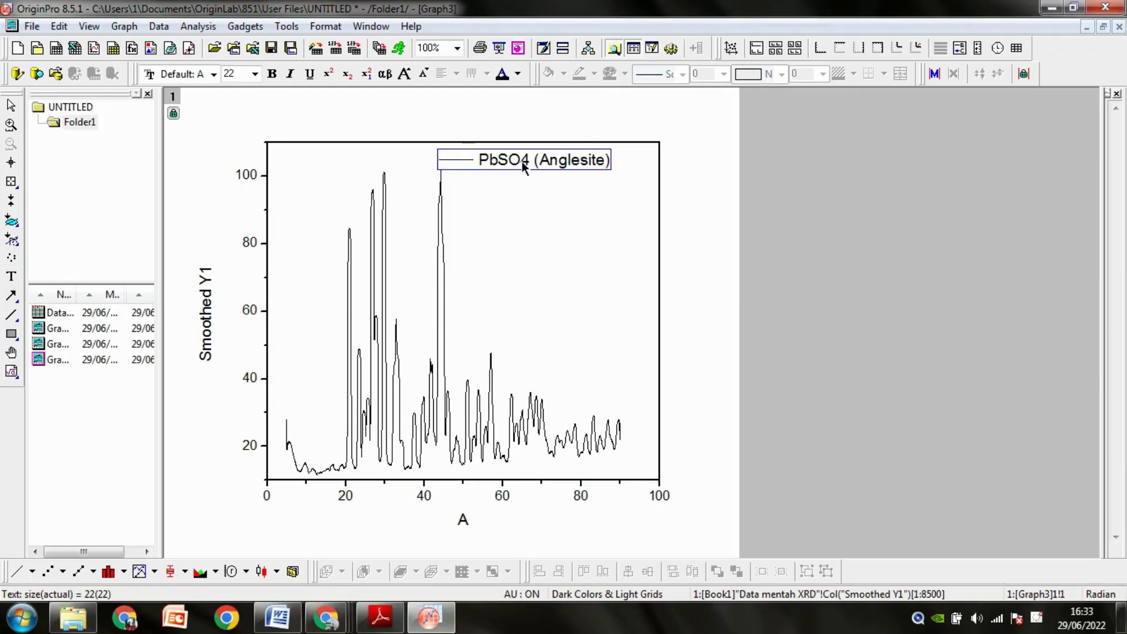
# Format the 4 in the legend's PbSO4 label as a subscript.
pyautogui.doubleClick(521, 160)
pyautogui.click(521, 159)
pyautogui.moveTo(522, 160); pyautogui.dragTo(532, 164)
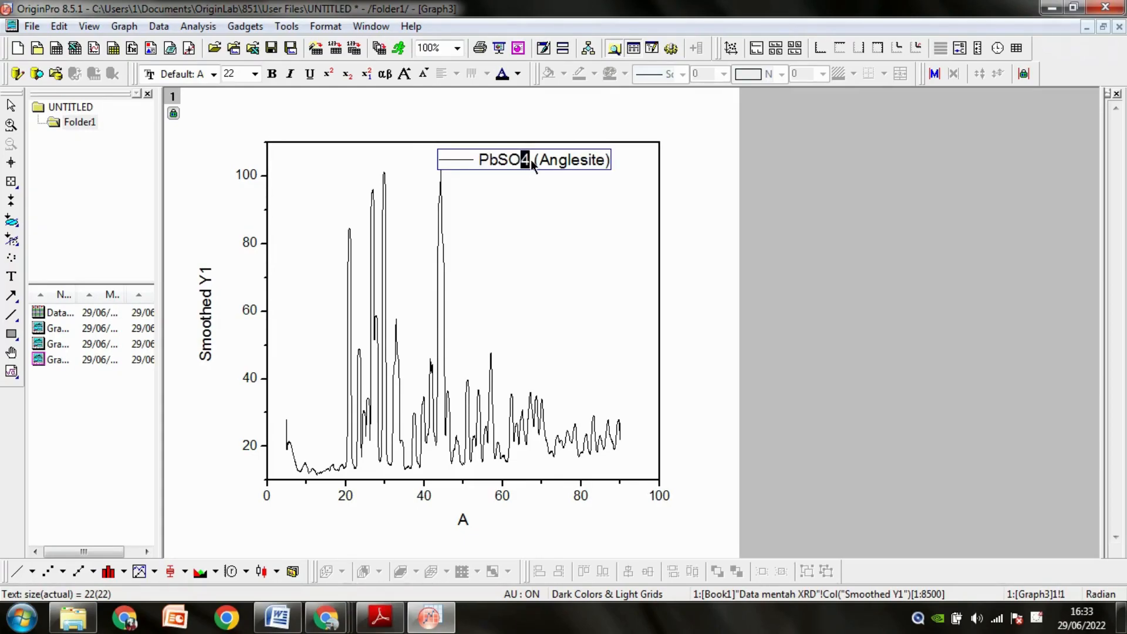
pyautogui.click(345, 75)
pyautogui.click(511, 192)
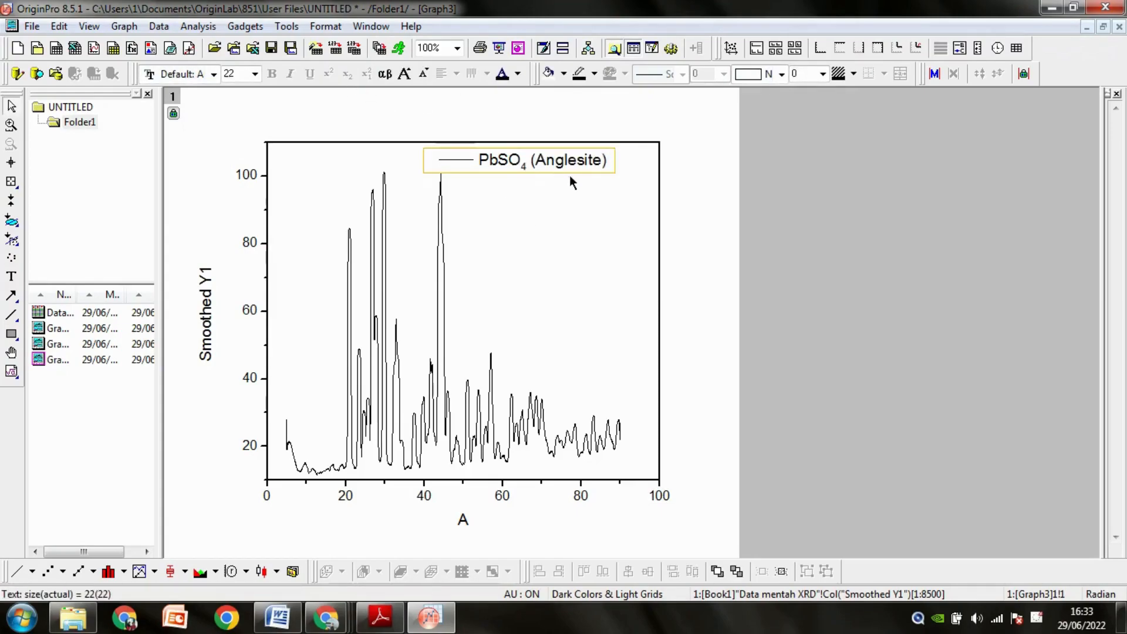
pyautogui.doubleClick(585, 155)
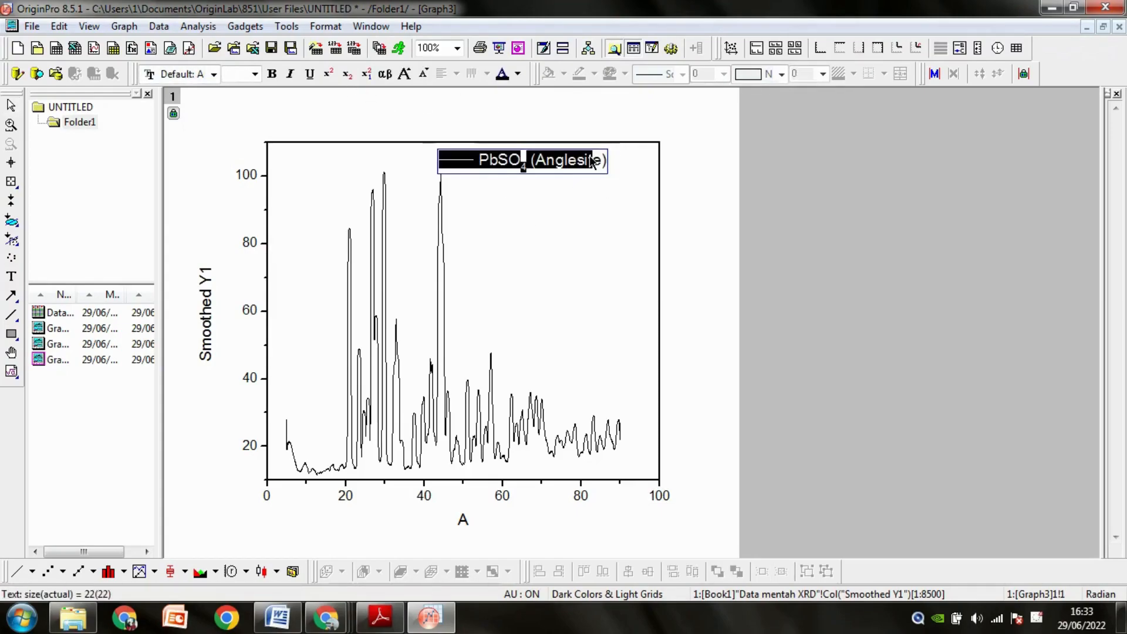
pyautogui.click(590, 174)
pyautogui.doubleClick(586, 164)
pyautogui.moveTo(586, 165); pyautogui.dragTo(591, 168)
pyautogui.click(589, 171)
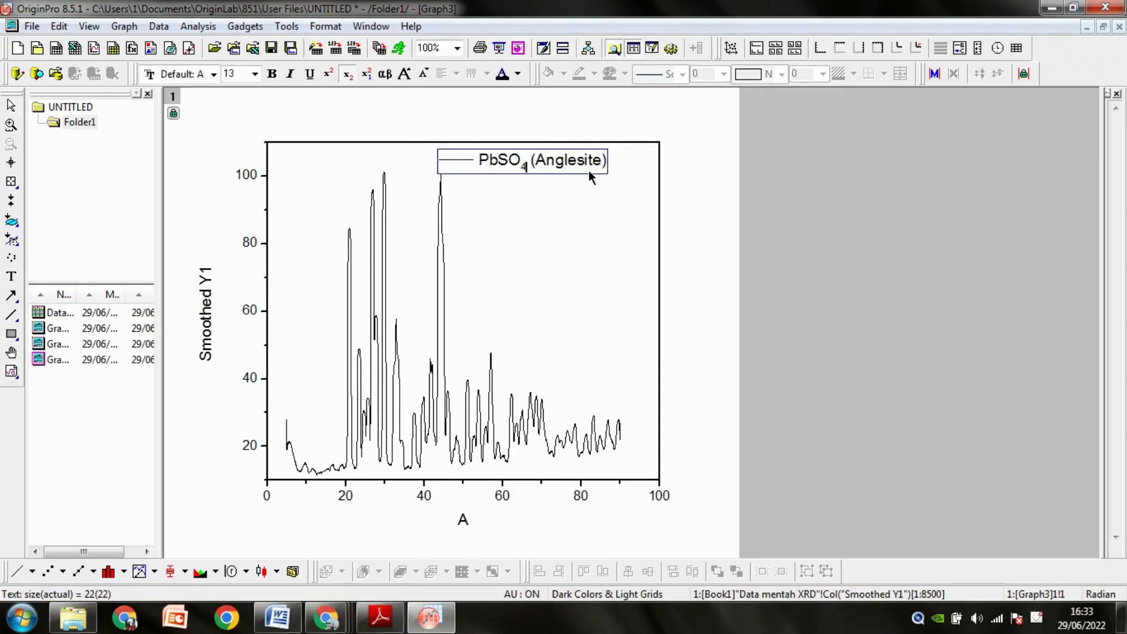
pyautogui.doubleClick(586, 160)
pyautogui.click(579, 174)
pyautogui.doubleClick(579, 174)
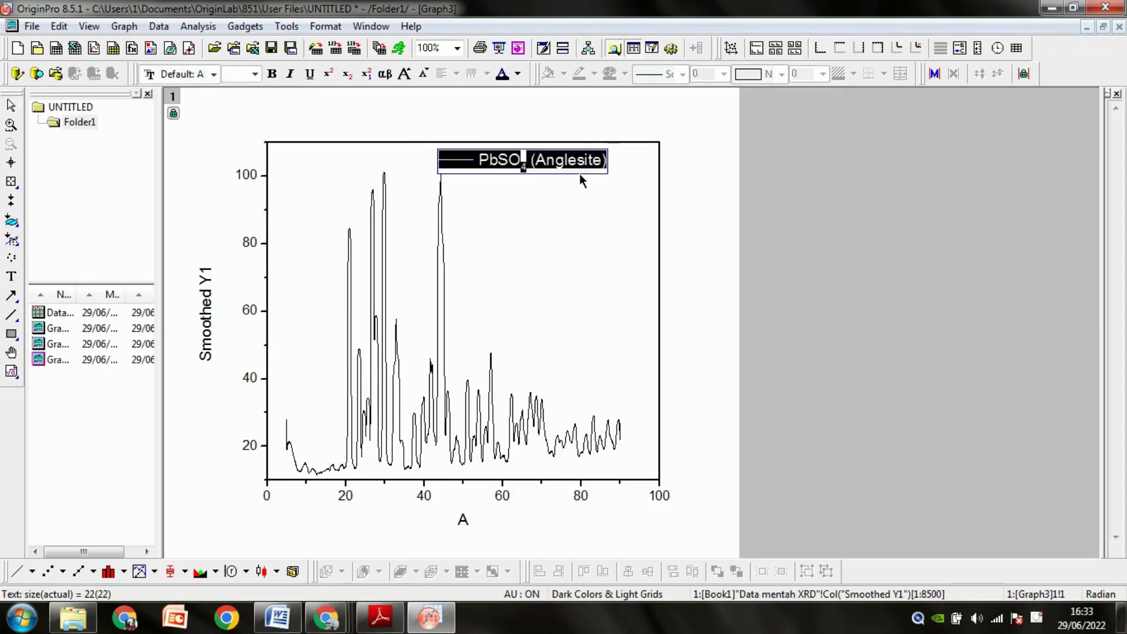
pyautogui.click(579, 174)
# Shift the legend slightly down and right within the plot frame's upper right corner.
pyautogui.click(582, 171)
pyautogui.moveTo(582, 171); pyautogui.dragTo(610, 185)
pyautogui.click(606, 285)
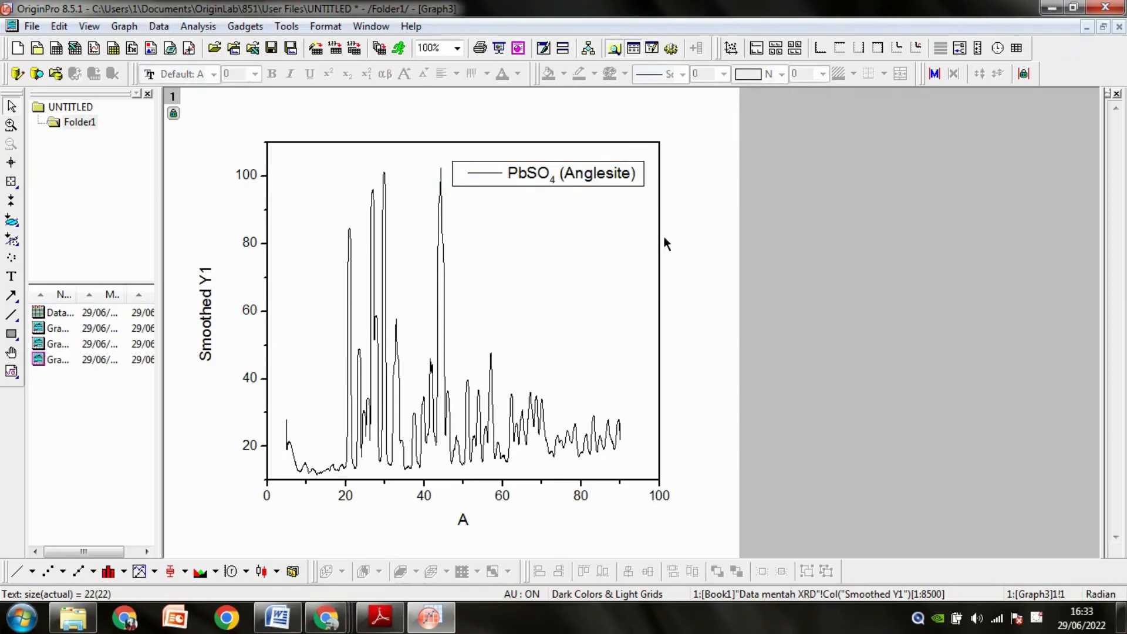
# Title the vertical axis Intensity and the horizontal axis 2 theta.
pyautogui.doubleClick(210, 294)
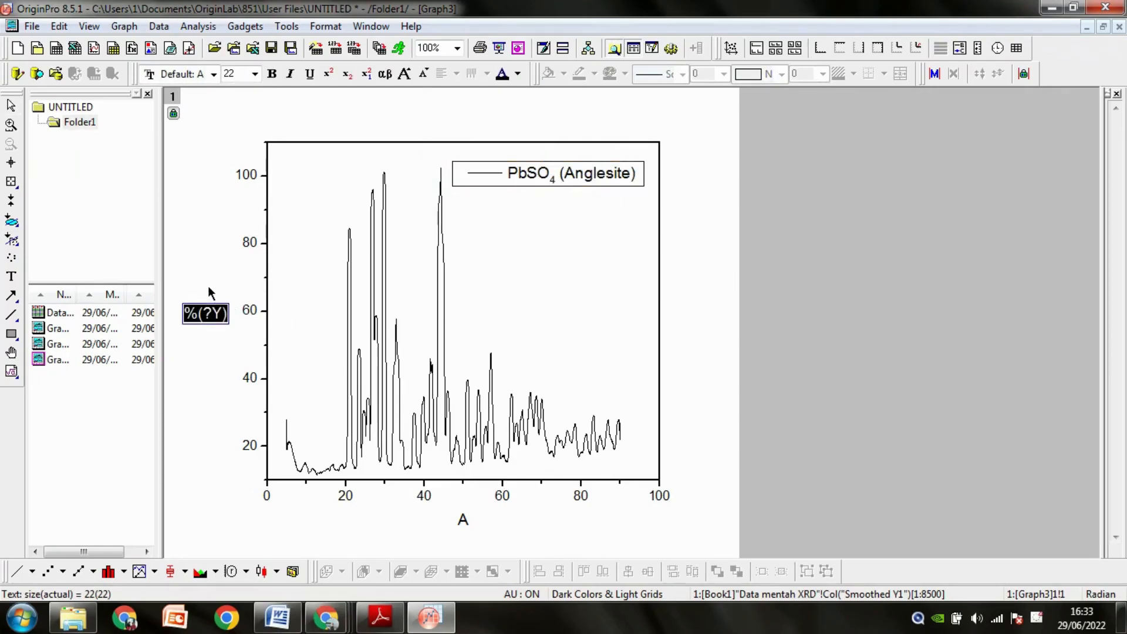
pyautogui.write('Intensity')
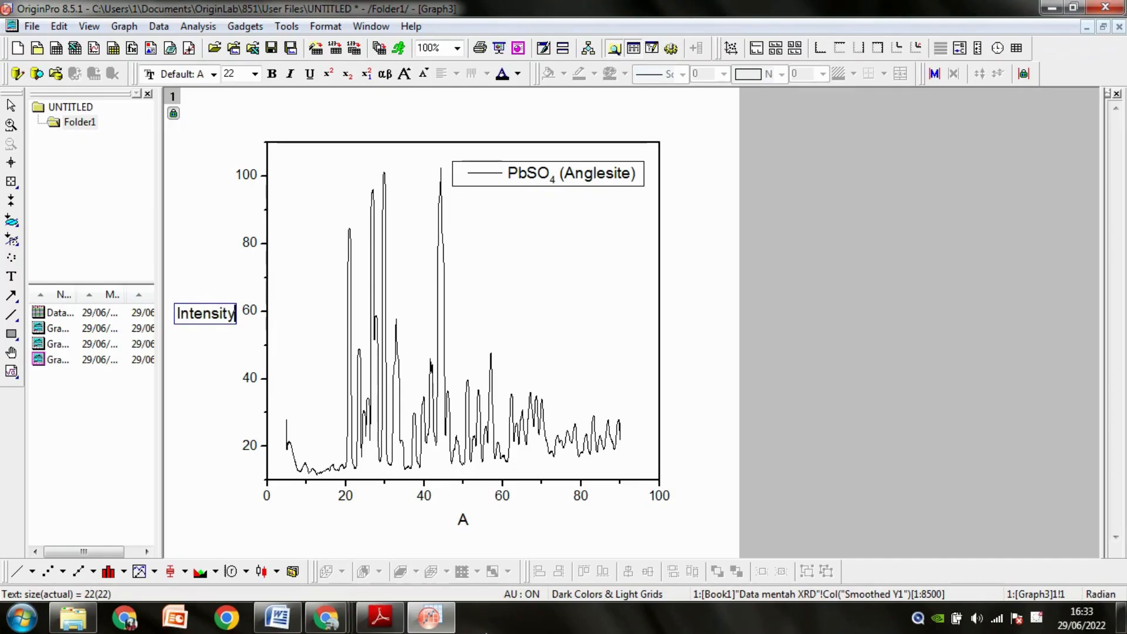
pyautogui.doubleClick(465, 521)
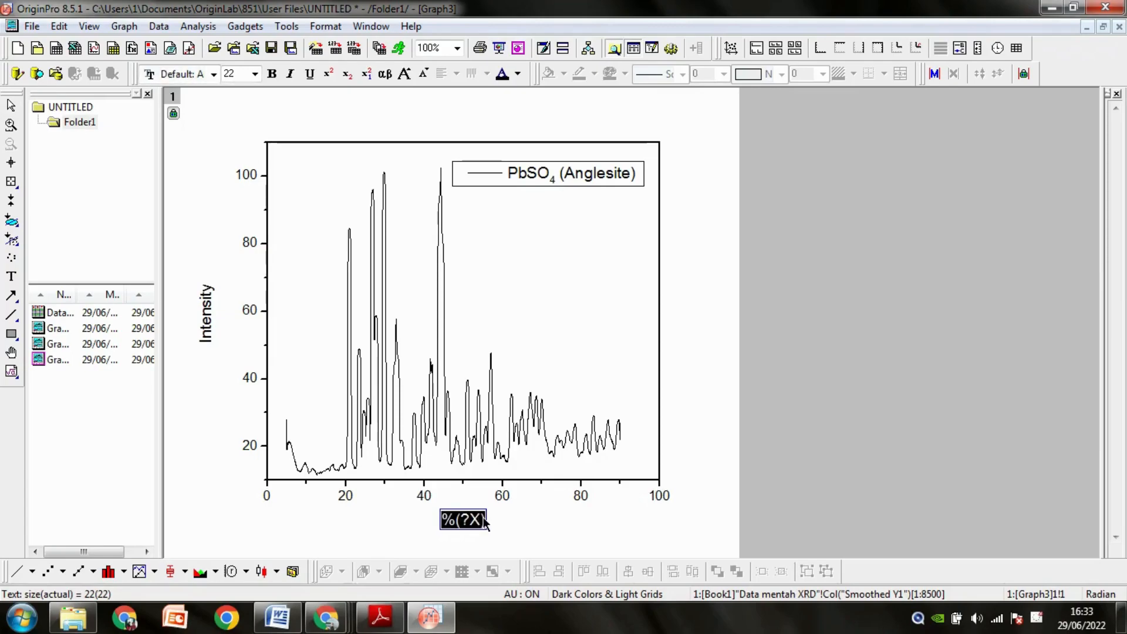
pyautogui.write('2 theta')
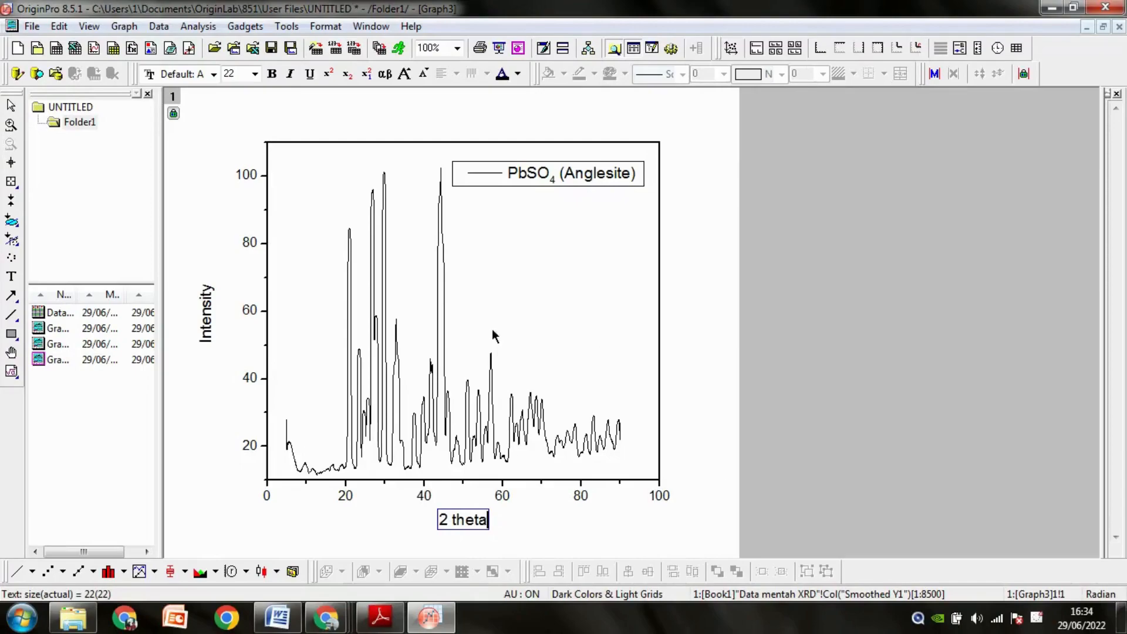
pyautogui.click(696, 401)
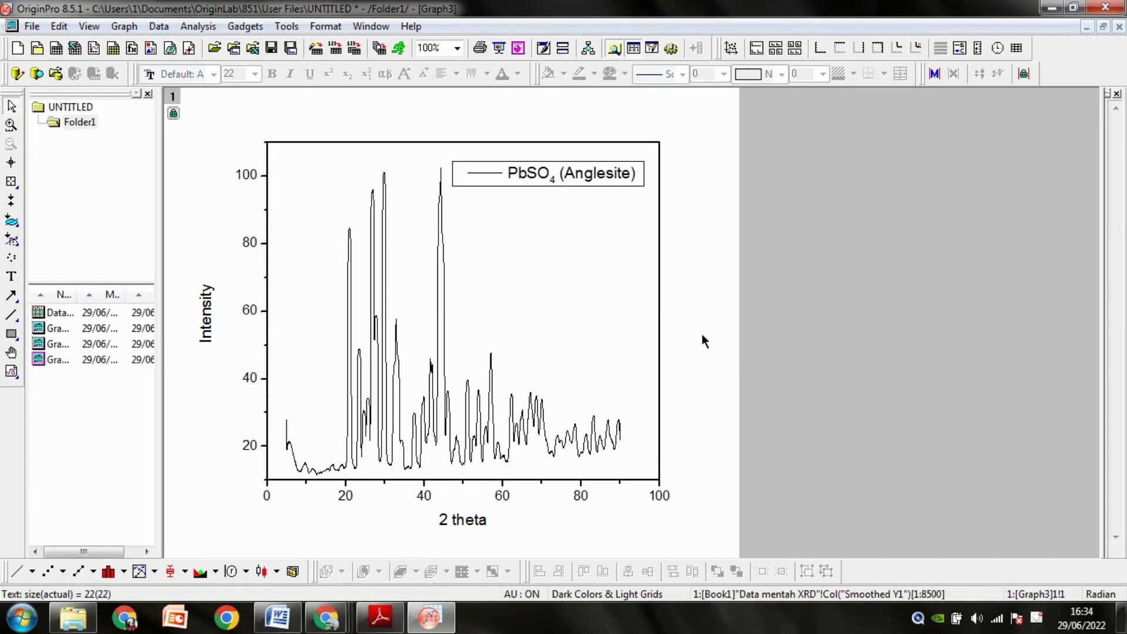
# Minimize the finished smoothed graph and open the stacked graph comparing the smoothed and raw curves.
pyautogui.click(117, 327)
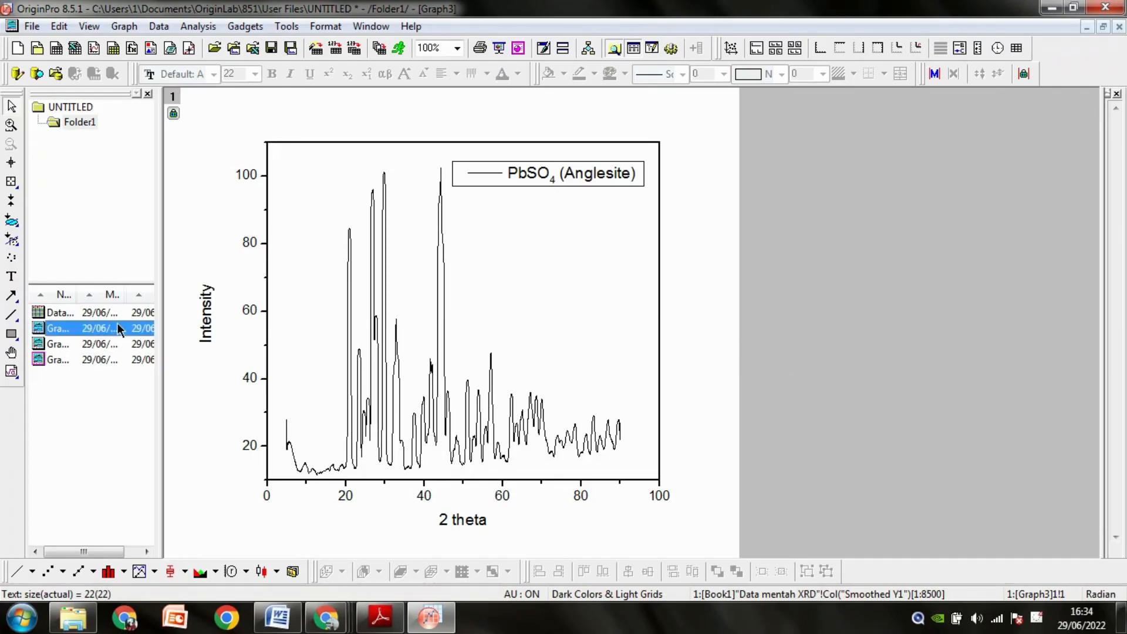
pyautogui.click(1085, 27)
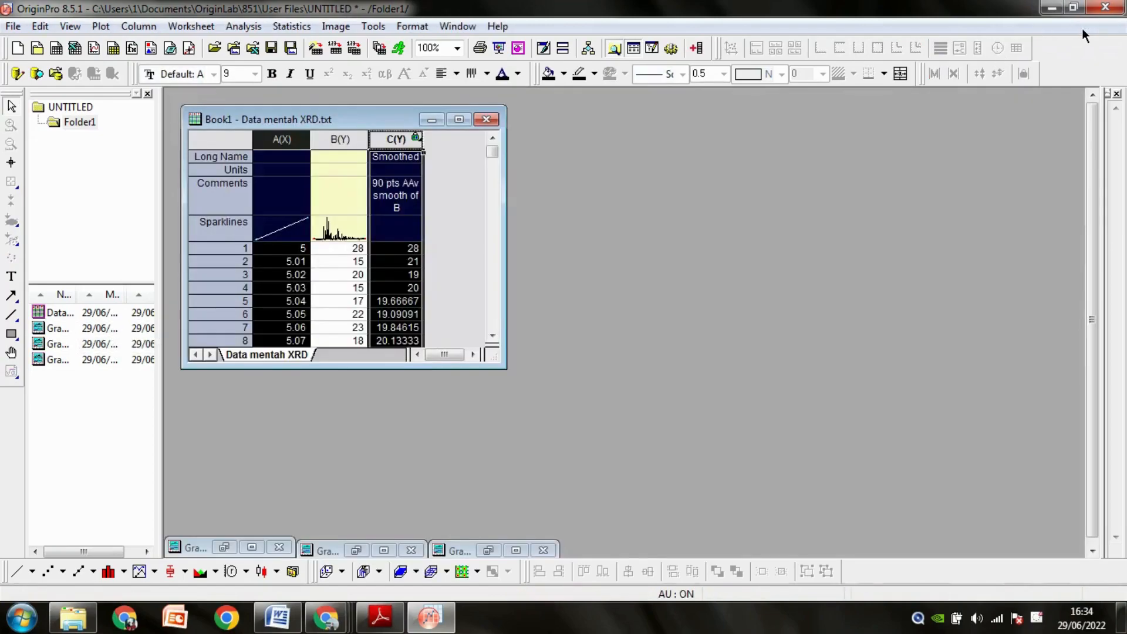
pyautogui.click(81, 329)
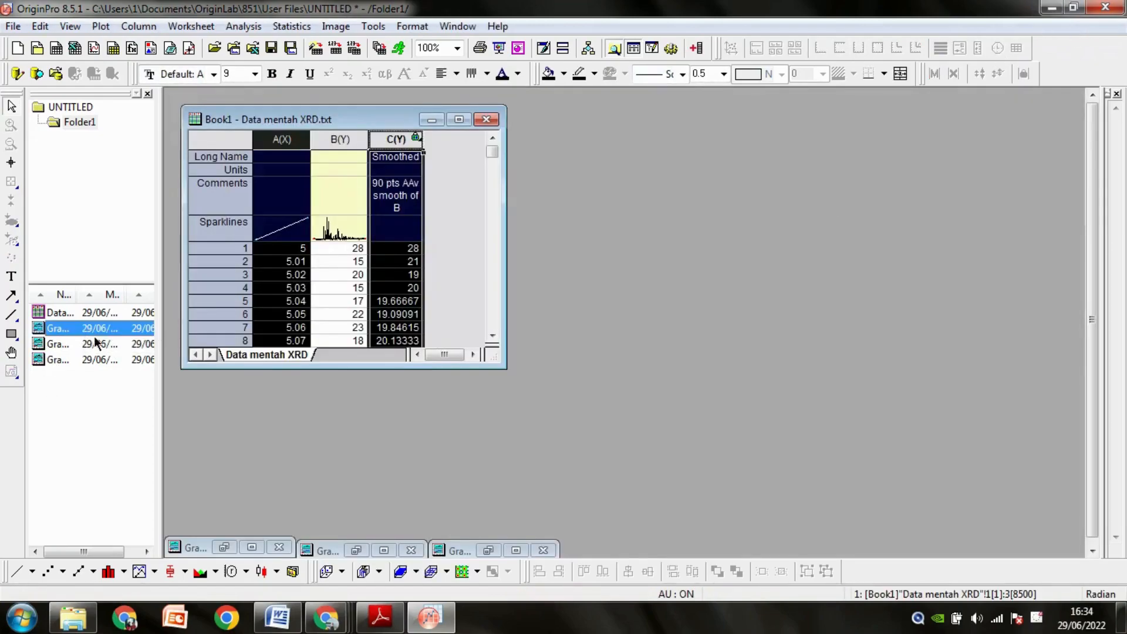
pyautogui.doubleClick(86, 350)
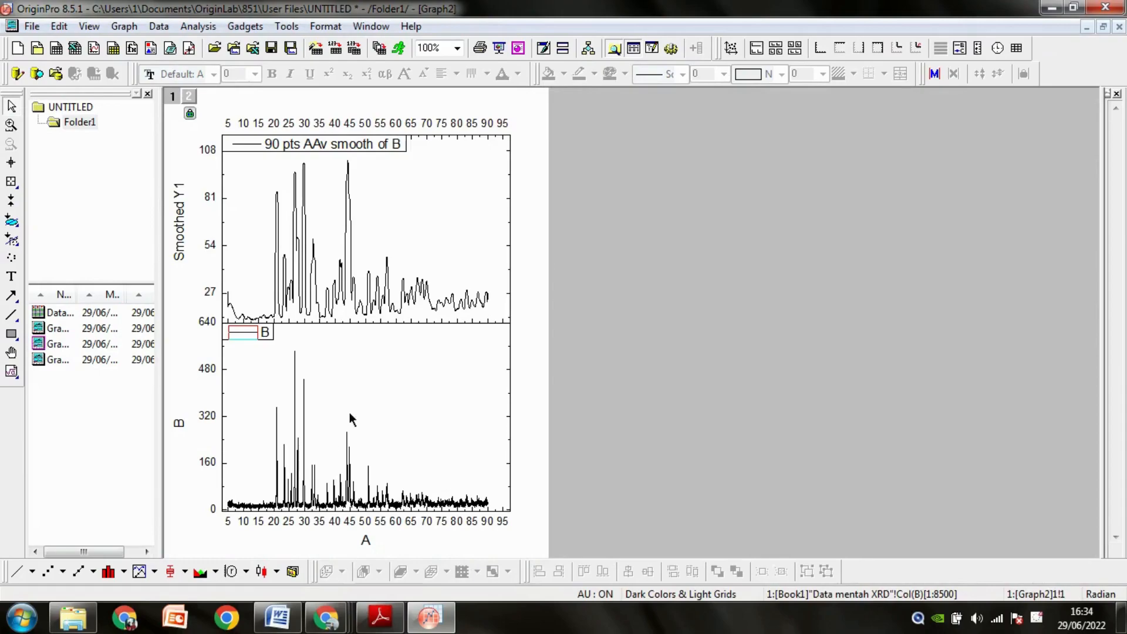
# Replace the lower panel's legend label in the stacked graph with PbSO4 (Anglesite).
pyautogui.click(266, 338)
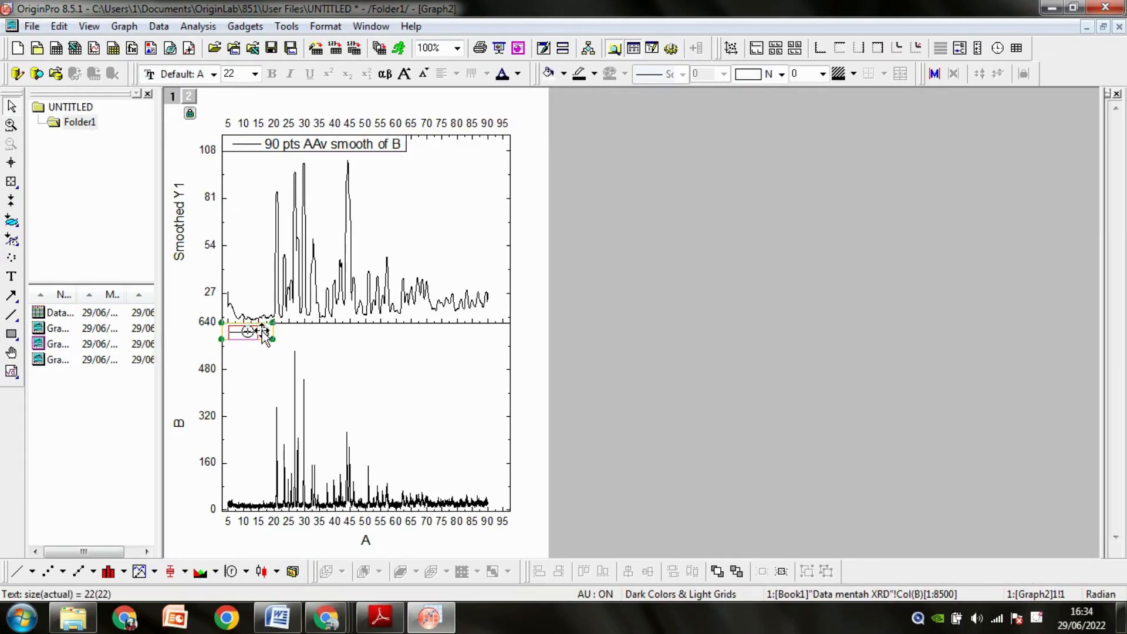
pyautogui.doubleClick(266, 339)
pyautogui.moveTo(261, 336); pyautogui.dragTo(291, 343)
pyautogui.write('PbSO4 (')
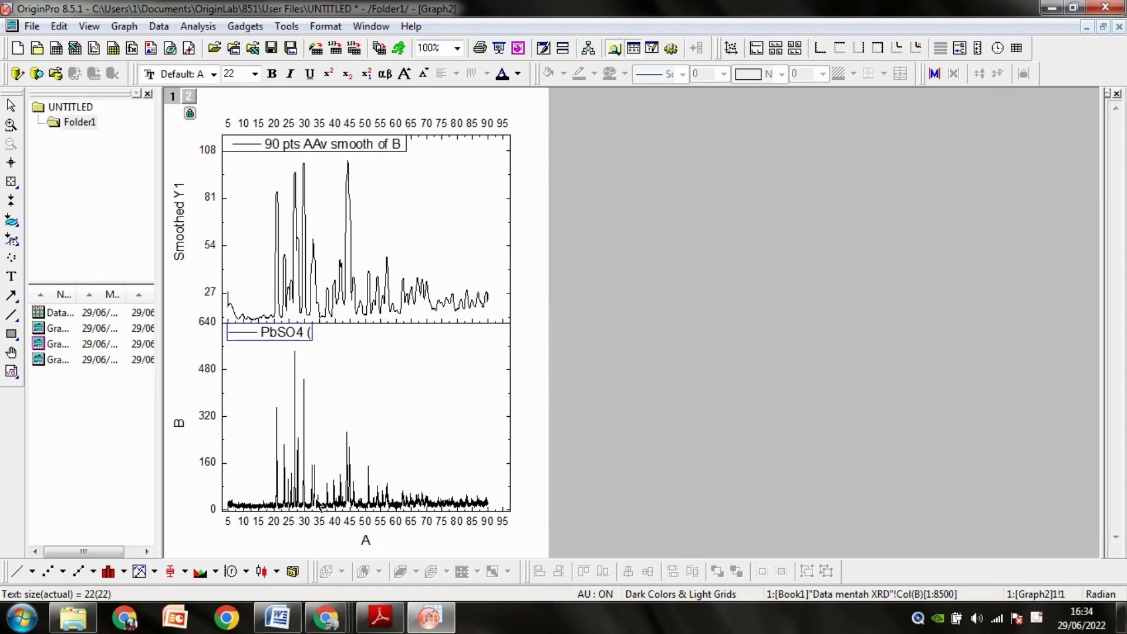
pyautogui.write('Anglesite)')
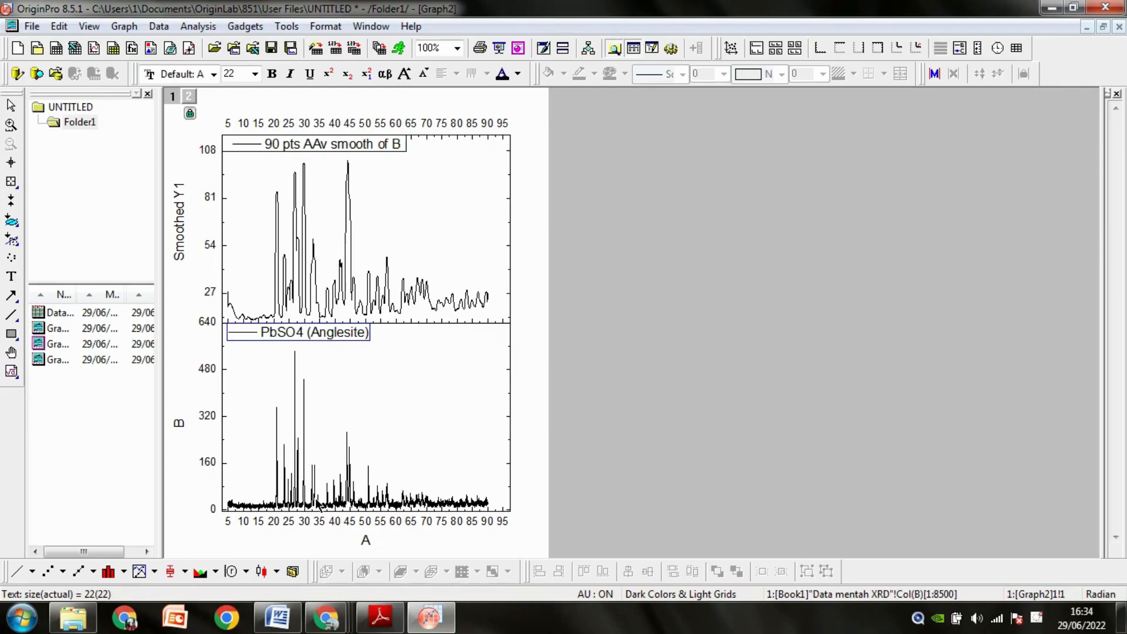
# Format the 4 in the lower panel's PbSO4 legend label as a subscript.
pyautogui.click(297, 333)
pyautogui.doubleClick(297, 333)
pyautogui.click(297, 332)
pyautogui.moveTo(296, 332); pyautogui.dragTo(303, 333)
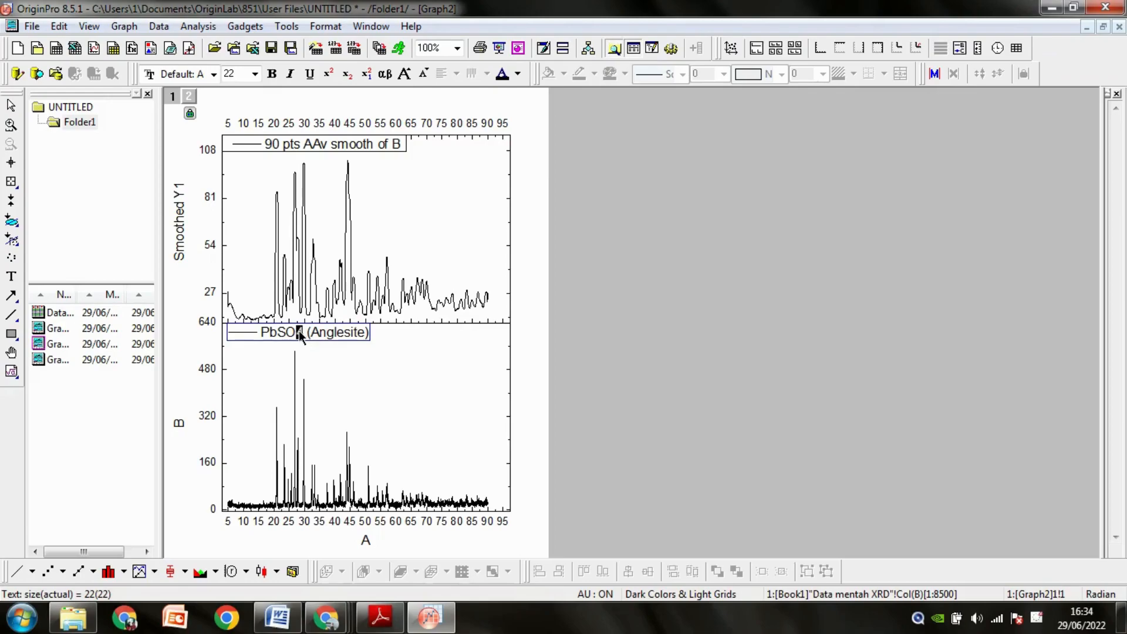
pyautogui.click(347, 75)
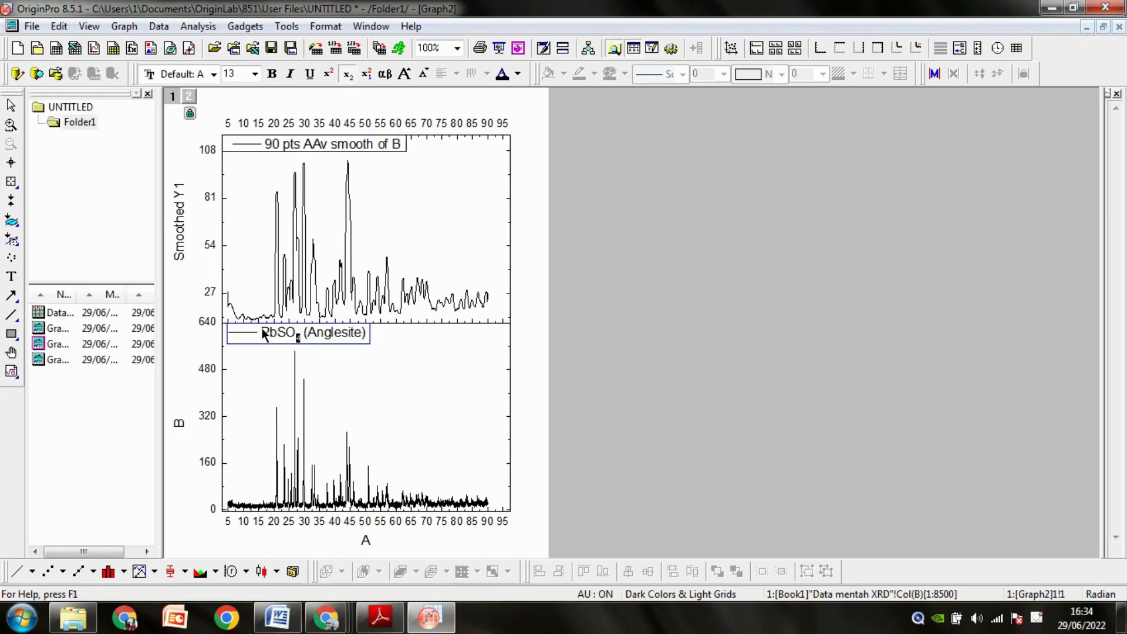
# Copy the lower legend's formatted PbSO4 (Anglesite) label and paste it over the upper panel's legend text.
pyautogui.moveTo(263, 333); pyautogui.dragTo(365, 340)
pyautogui.rightClick(358, 331)
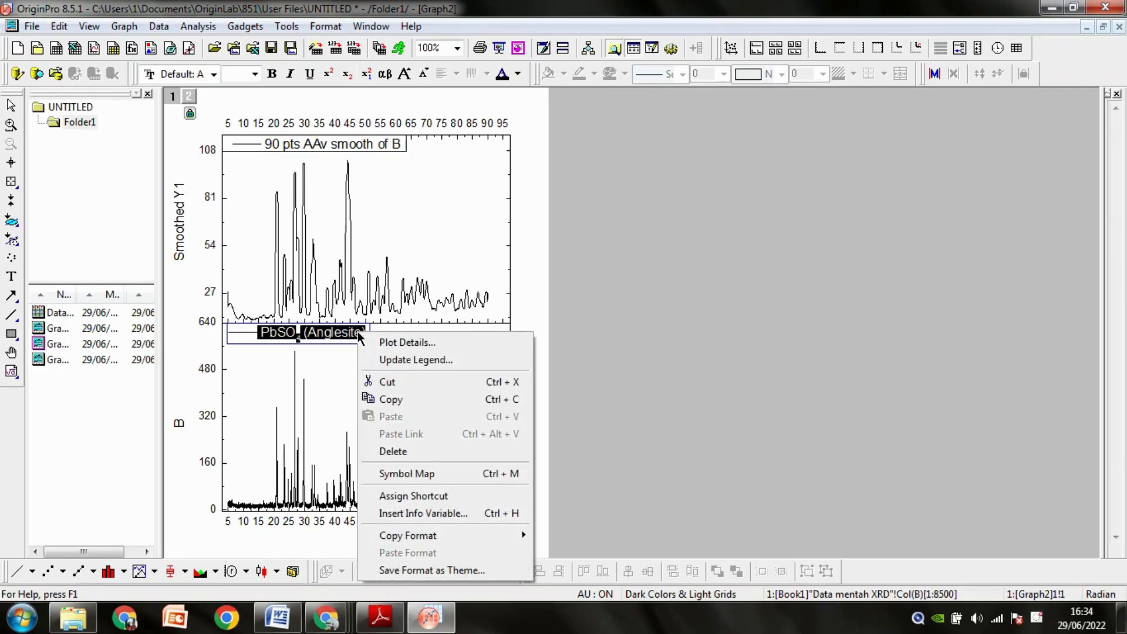
pyautogui.click(368, 399)
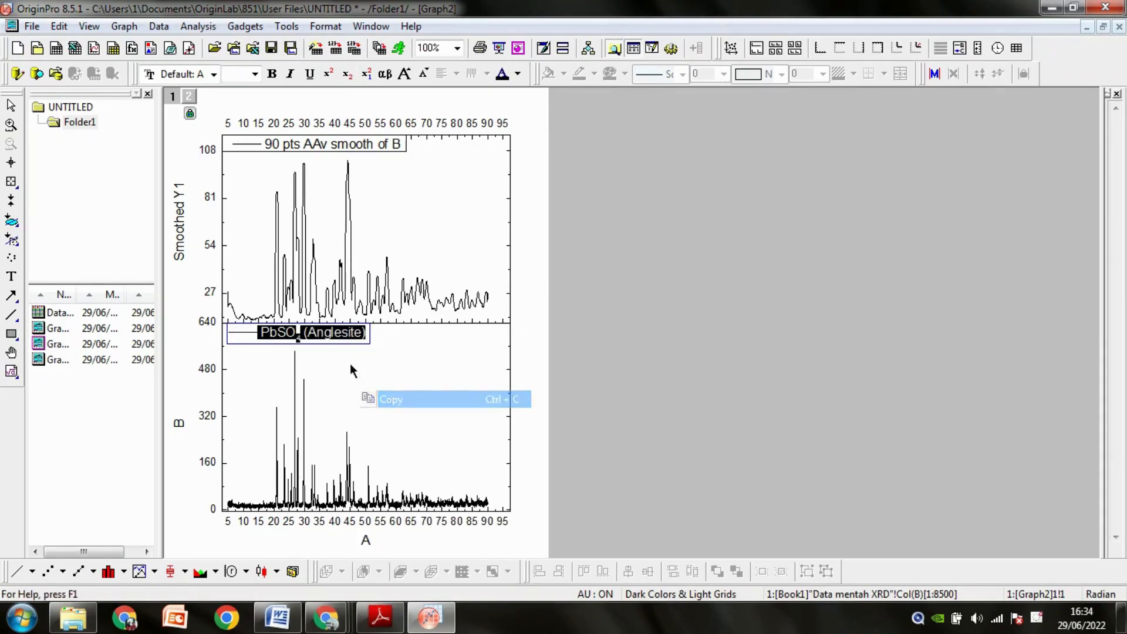
pyautogui.doubleClick(284, 147)
pyautogui.moveTo(264, 145); pyautogui.dragTo(293, 154)
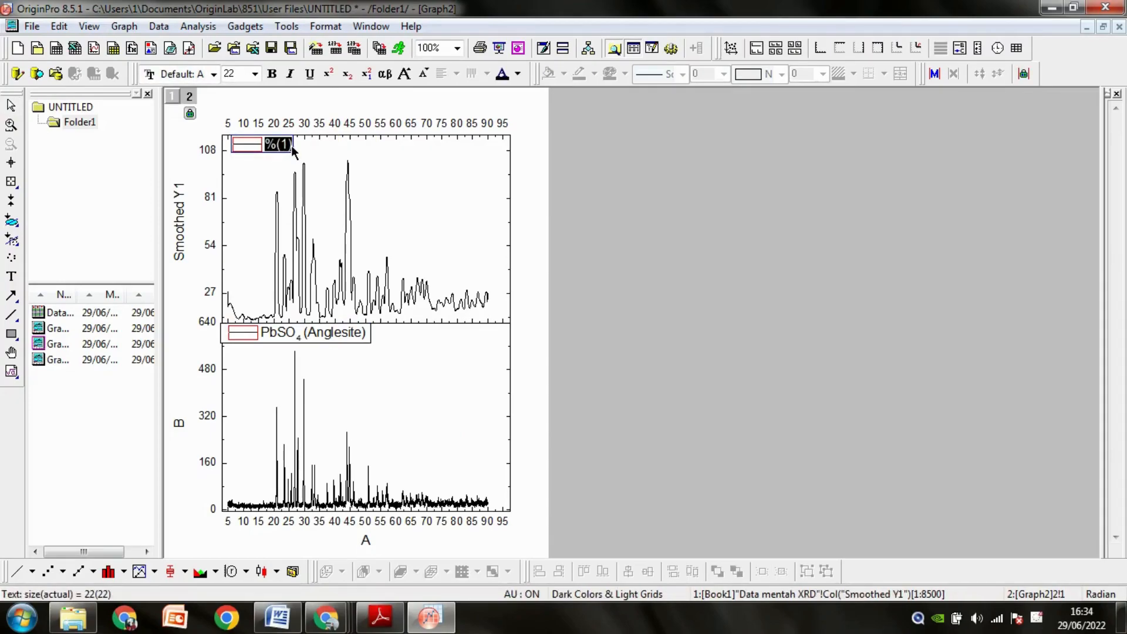
pyautogui.rightClick(284, 146)
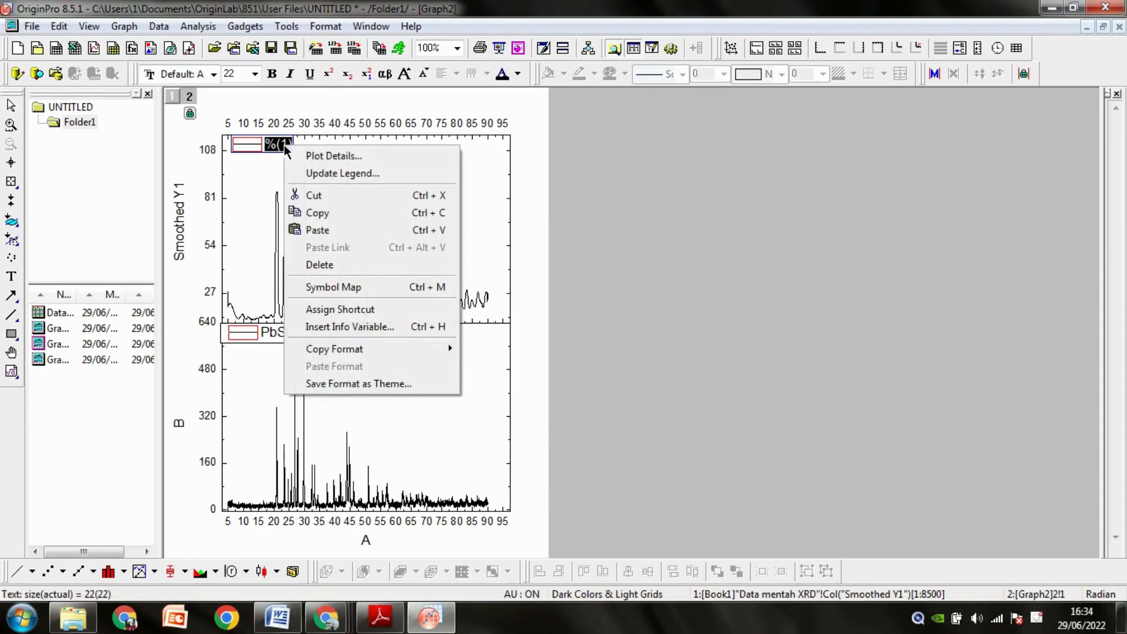
pyautogui.click(294, 230)
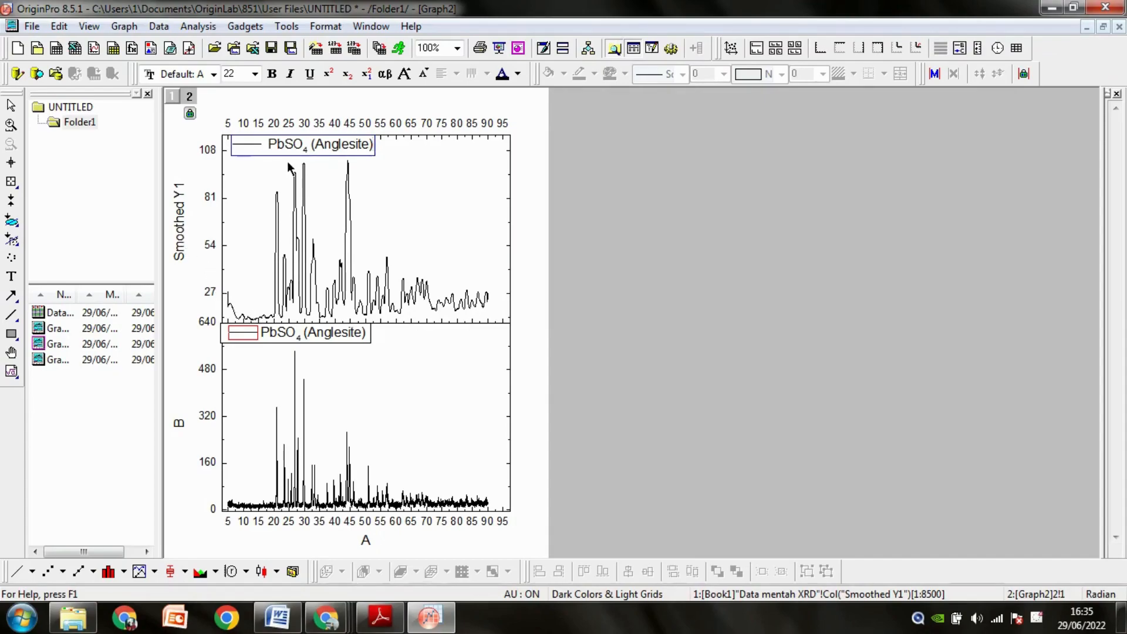
# Title the vertical axes of both the upper and lower panels Intensity.
pyautogui.doubleClick(181, 228)
pyautogui.moveTo(181, 226); pyautogui.dragTo(217, 234)
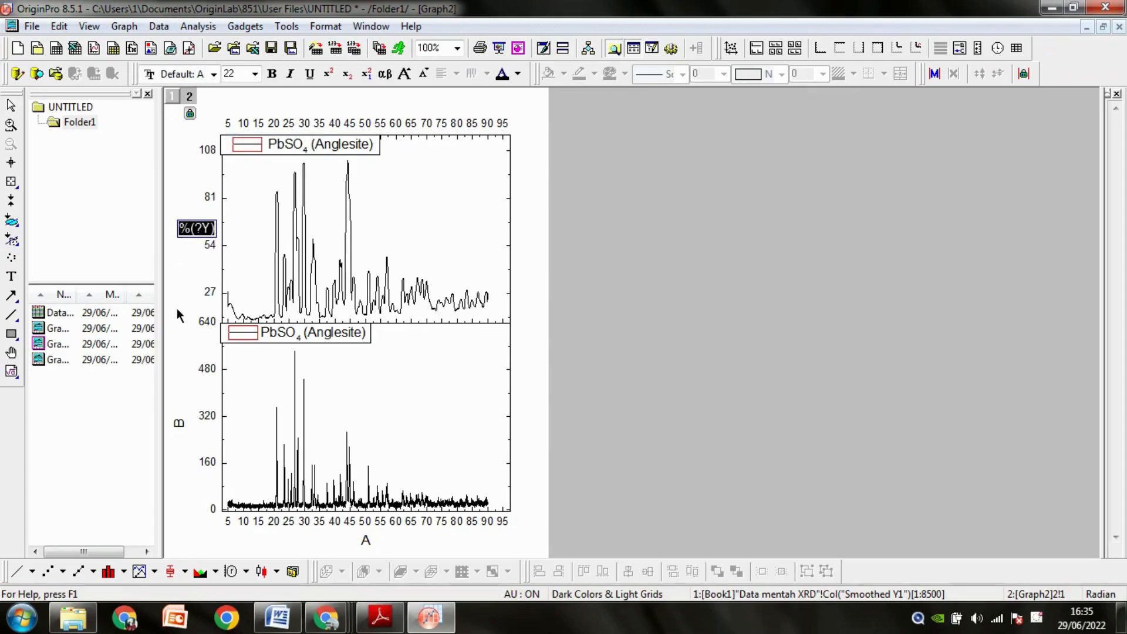
pyautogui.write('Intensity')
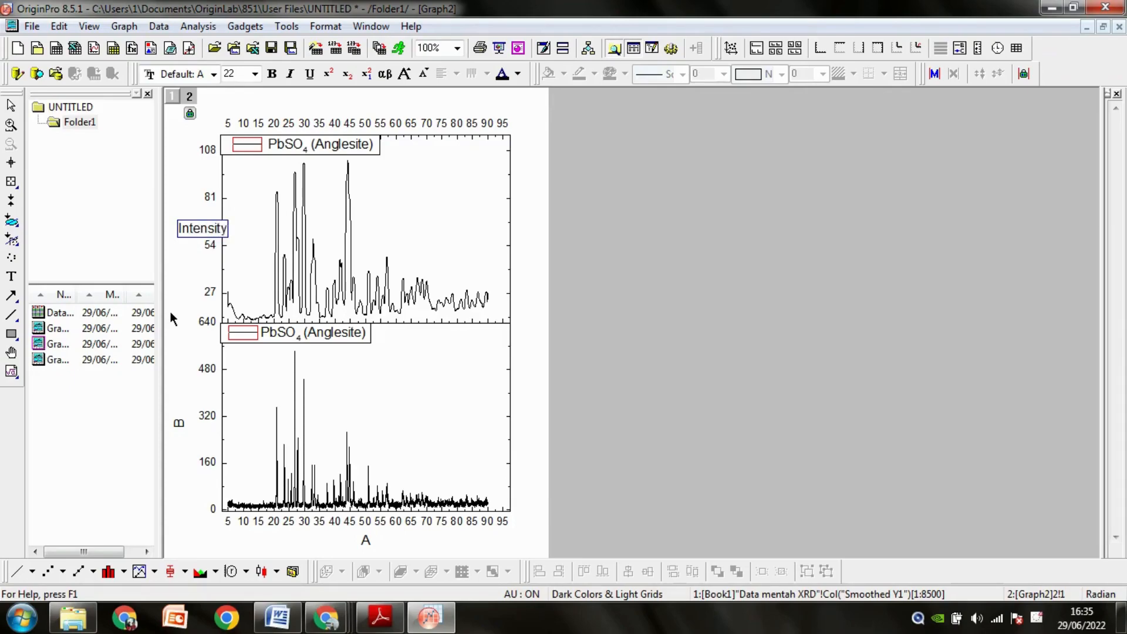
pyautogui.click(181, 430)
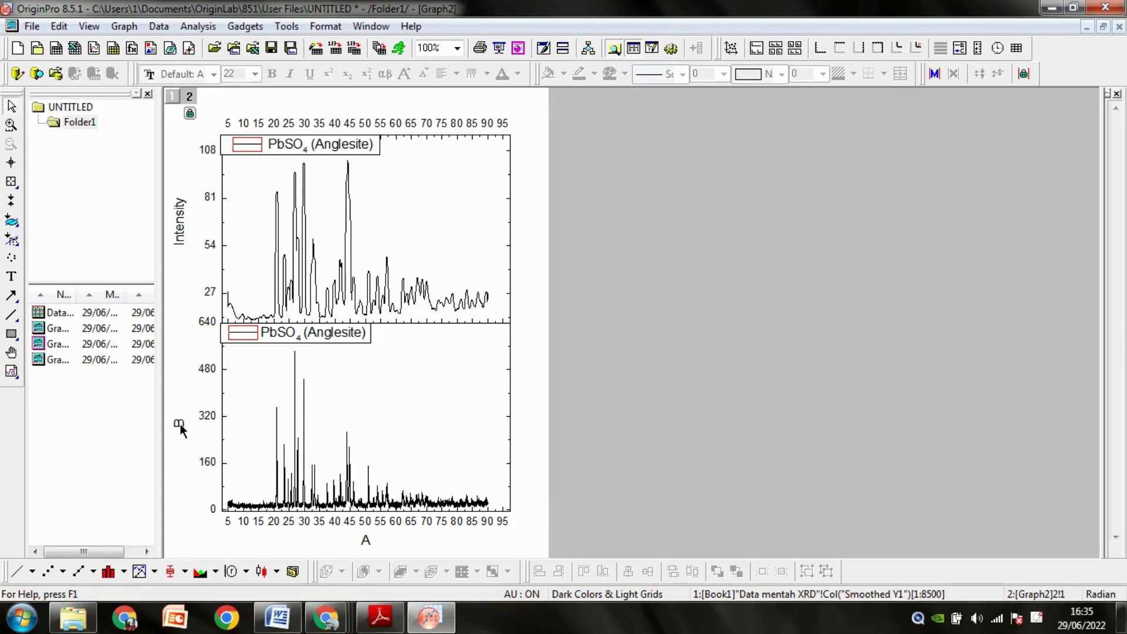
pyautogui.doubleClick(180, 427)
pyautogui.press('BackSpace')
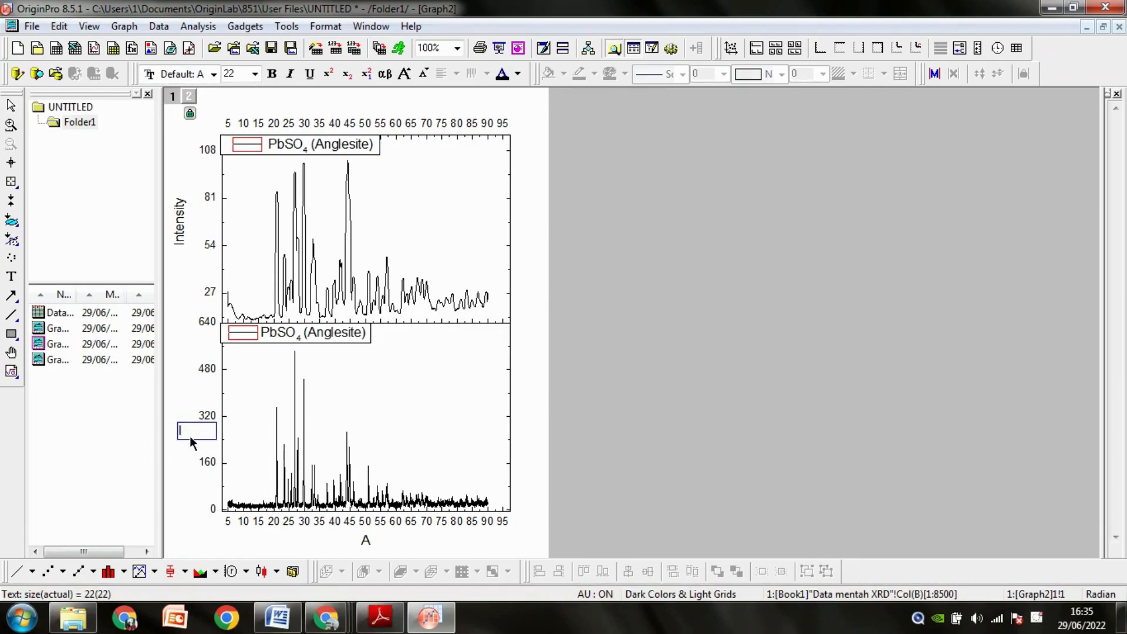
pyautogui.write('Intensity')
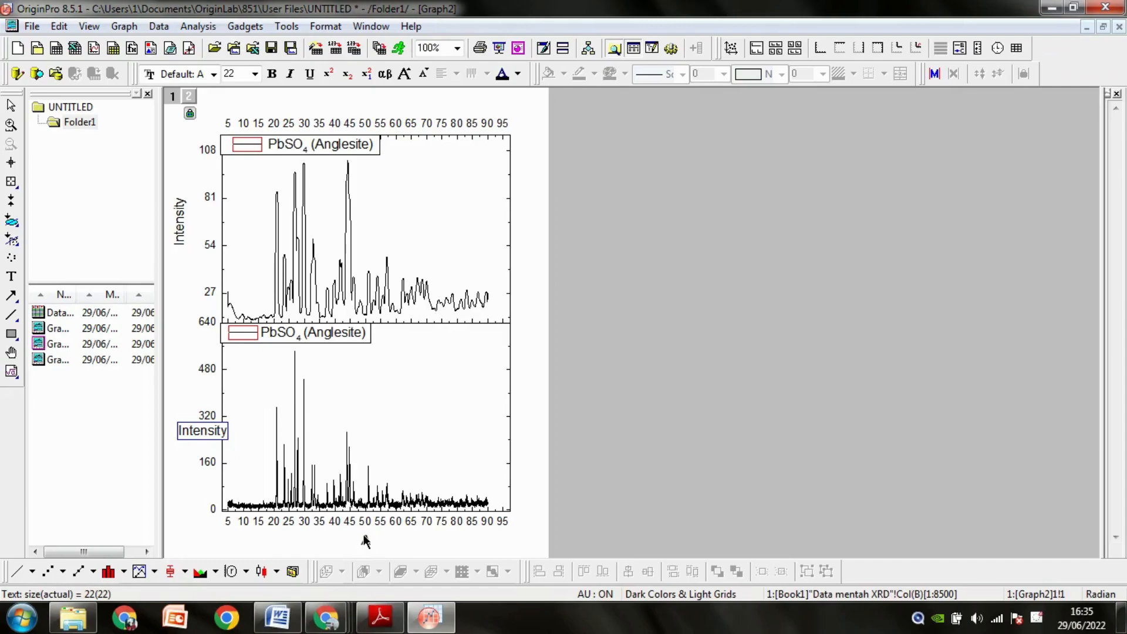
# Title the stacked graph's horizontal axis 2 theta.
pyautogui.doubleClick(369, 540)
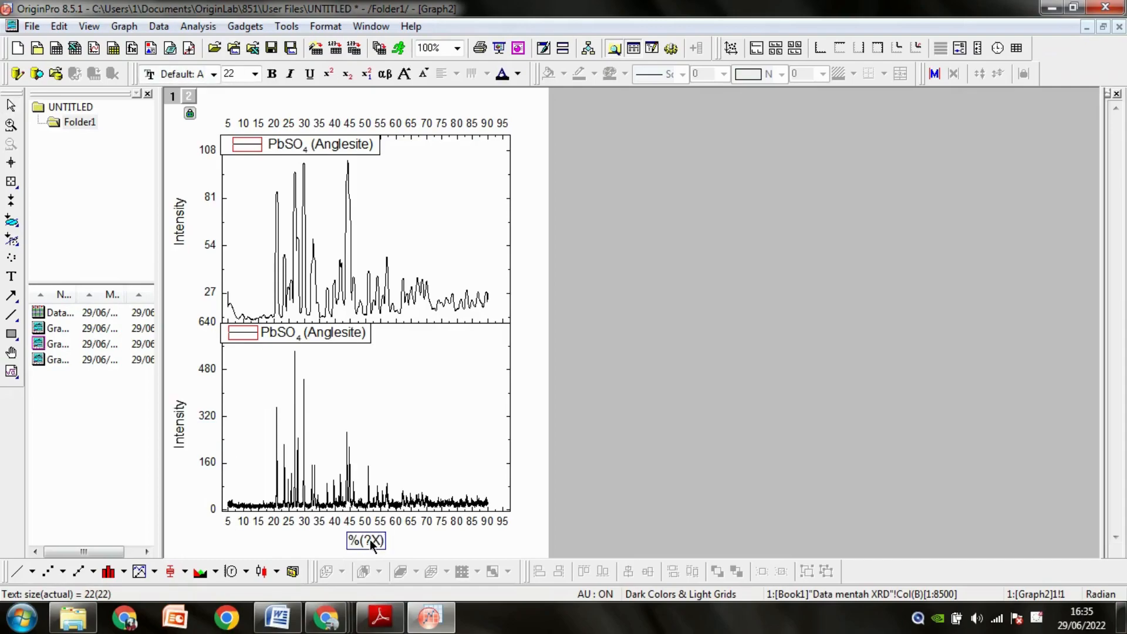
pyautogui.press('Escape')
pyautogui.doubleClick(367, 543)
pyautogui.write('2 theta')
pyautogui.click(139, 453)
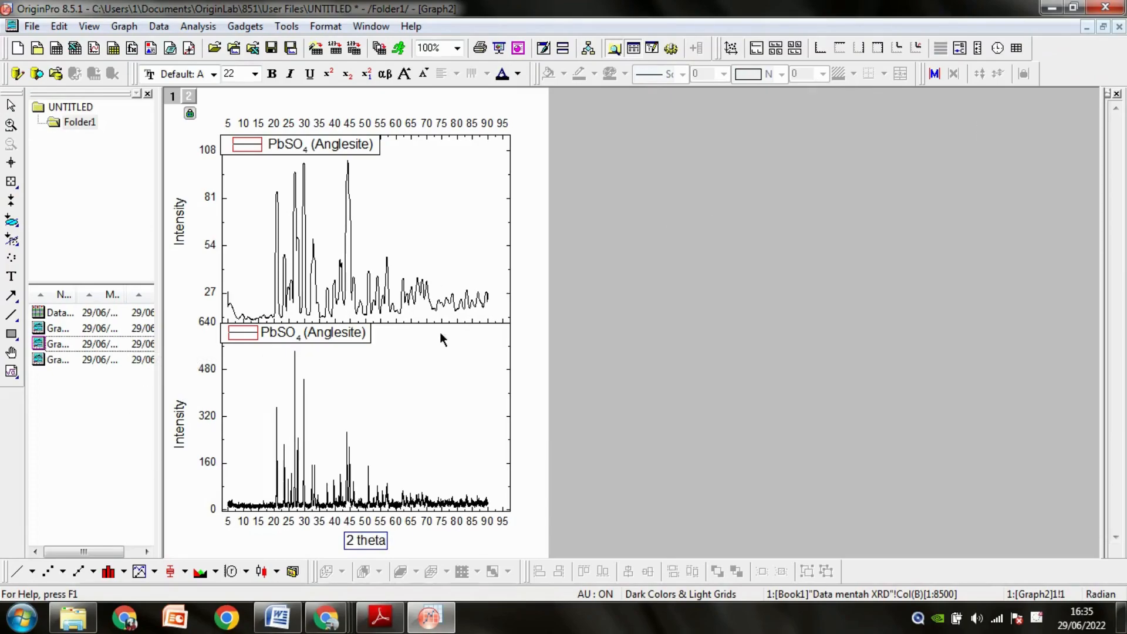
# Open the graph overlaying the raw and smoothed curves and title its vertical axis Intensity.
pyautogui.doubleClick(126, 358)
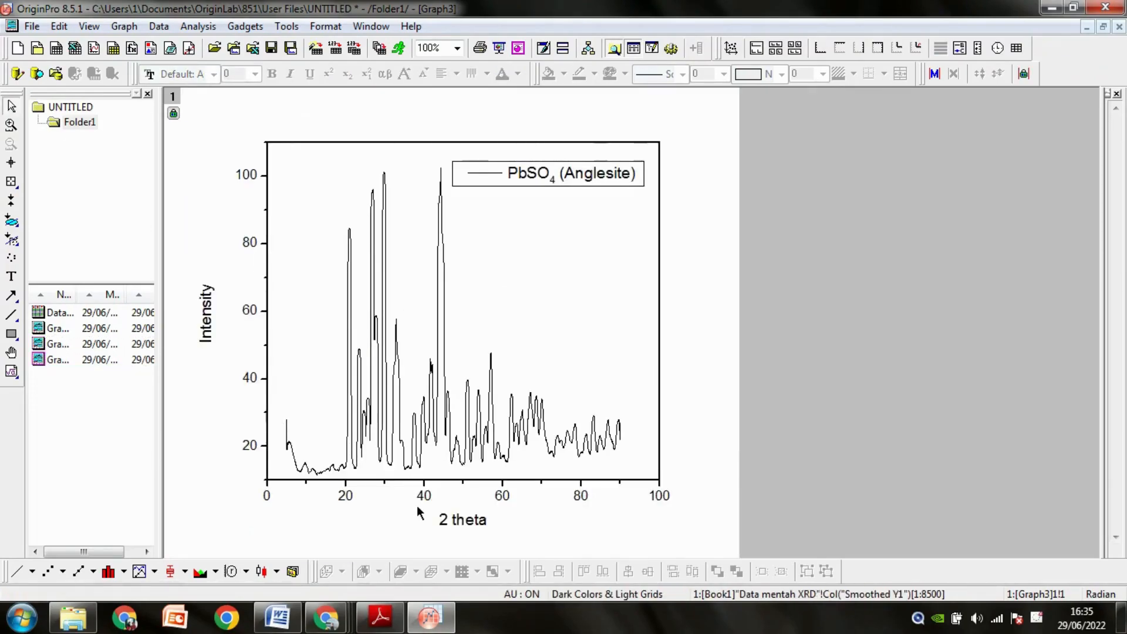
pyautogui.doubleClick(62, 328)
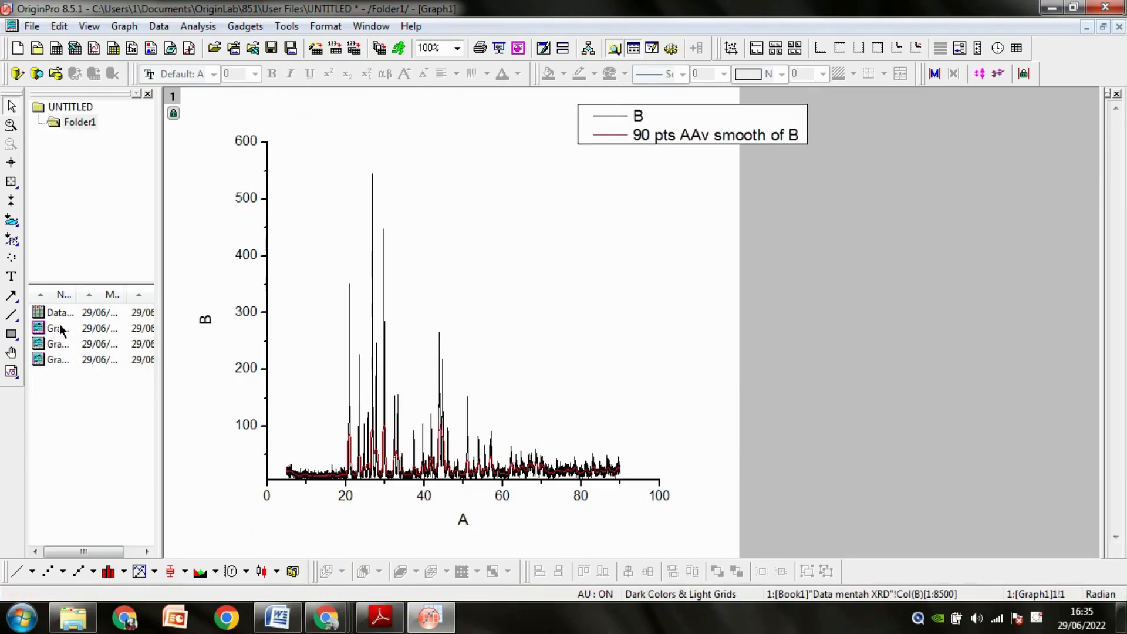
pyautogui.click(205, 326)
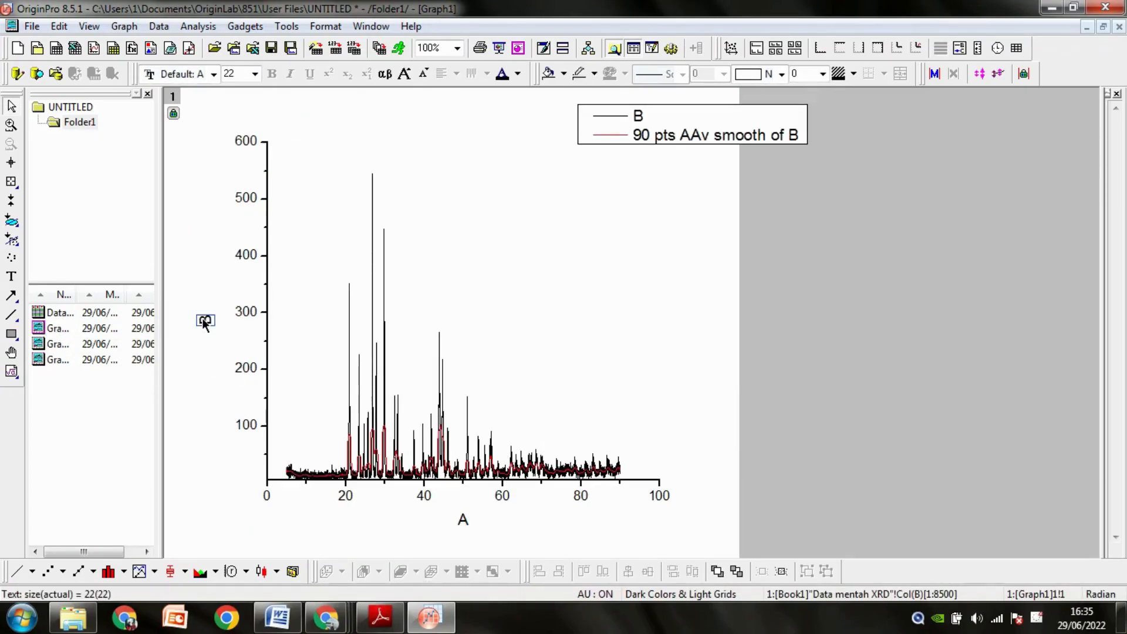
pyautogui.click(205, 324)
pyautogui.moveTo(191, 323); pyautogui.dragTo(224, 326)
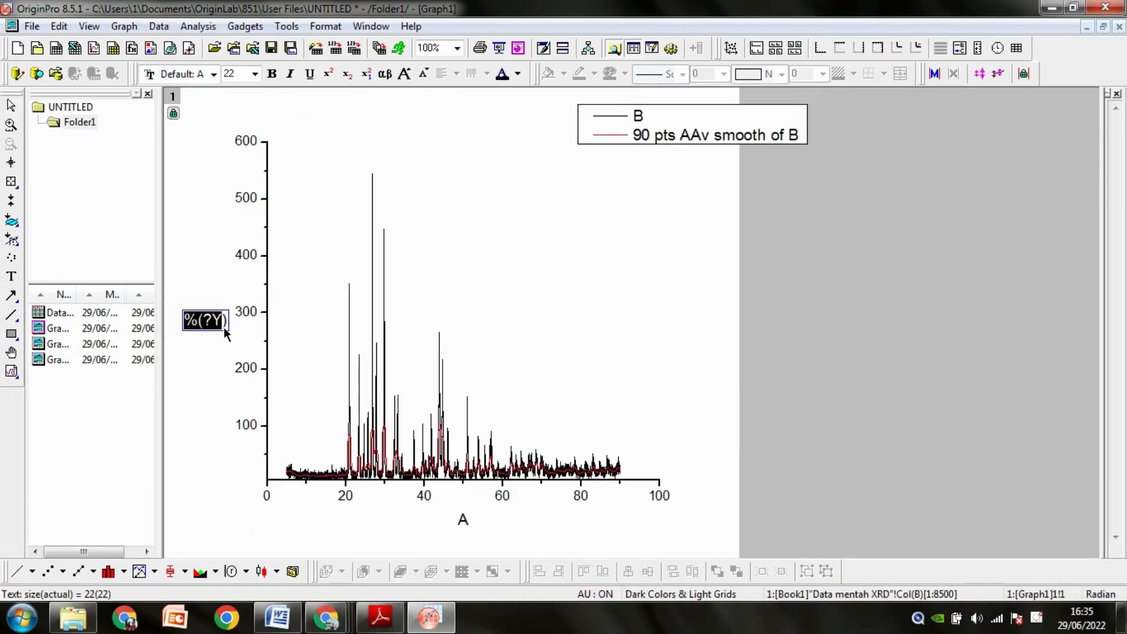
pyautogui.write('Intensity')
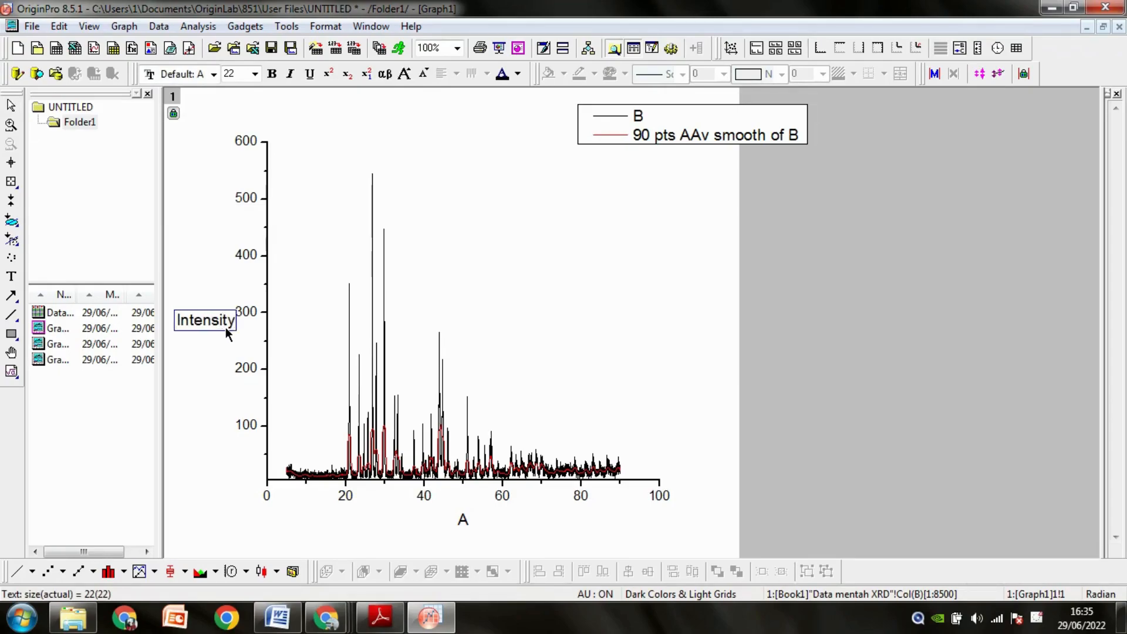
# Title the overlaid graph's horizontal axis 2 theta.
pyautogui.doubleClick(463, 520)
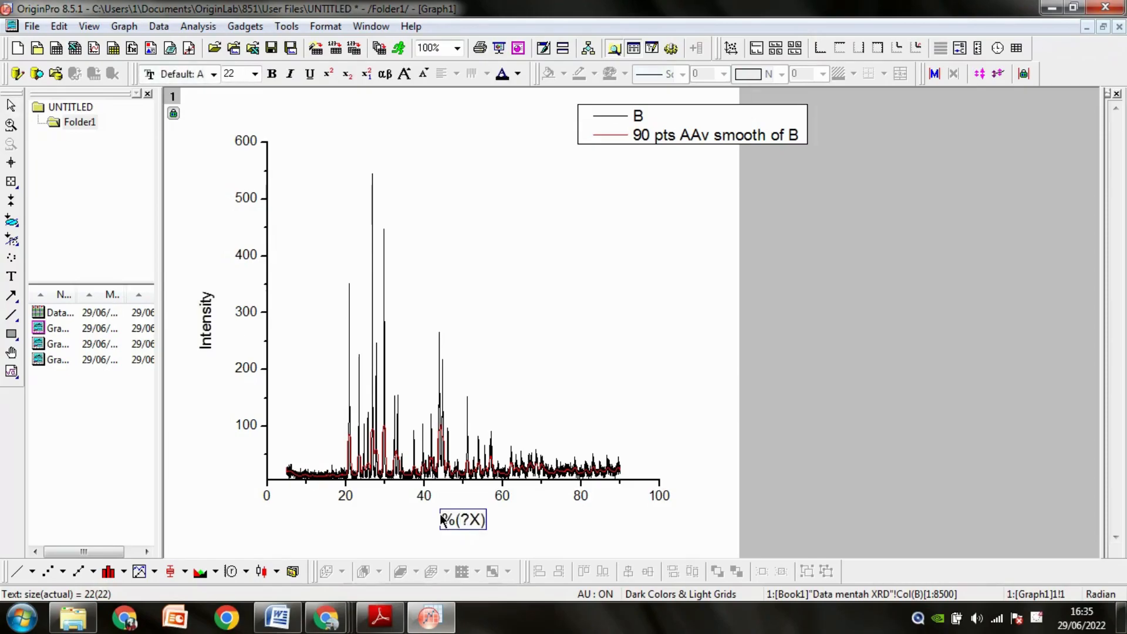
pyautogui.click(440, 517)
pyautogui.doubleClick(466, 520)
pyautogui.moveTo(442, 521); pyautogui.dragTo(490, 523)
pyautogui.write('theta')
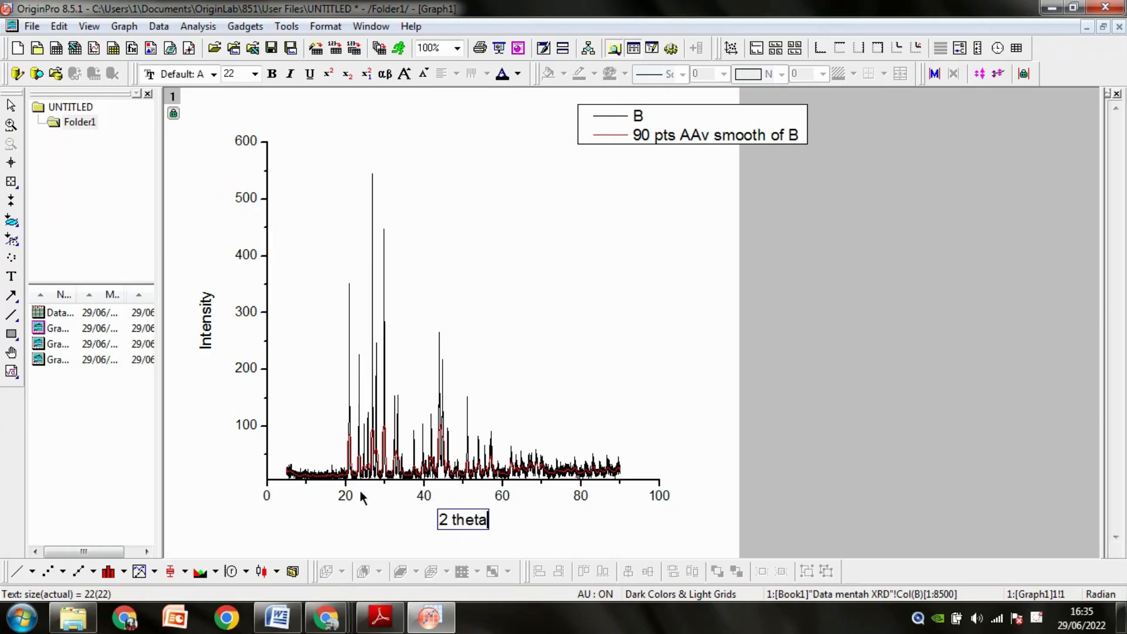
pyautogui.click(297, 485)
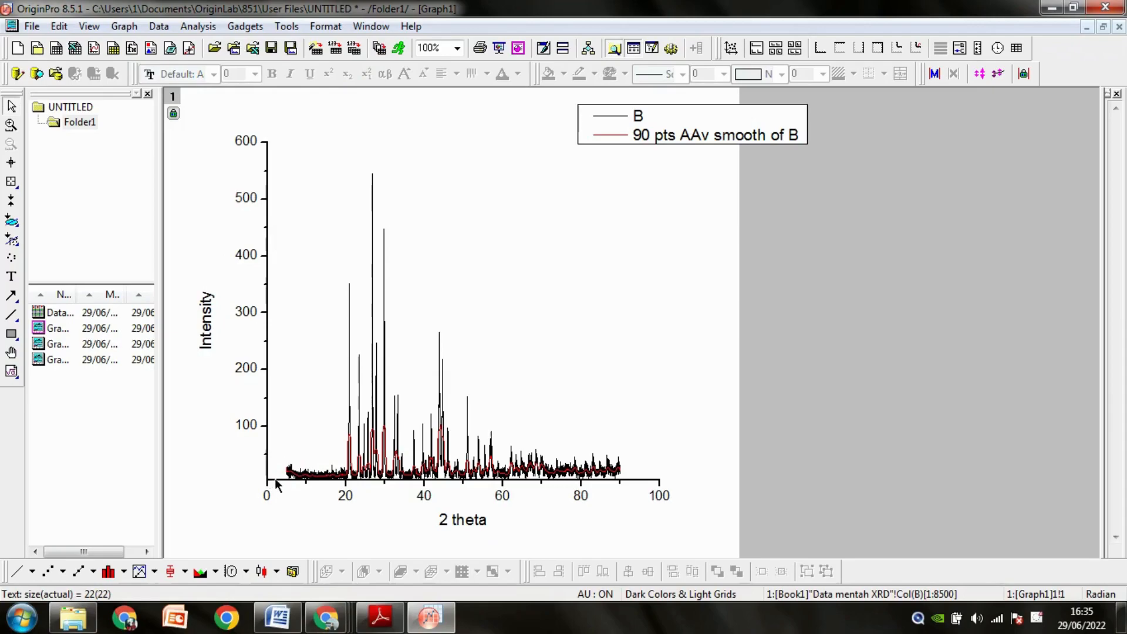
# Set the overlaid graph's horizontal axis scale to start from 4.
pyautogui.doubleClick(276, 479)
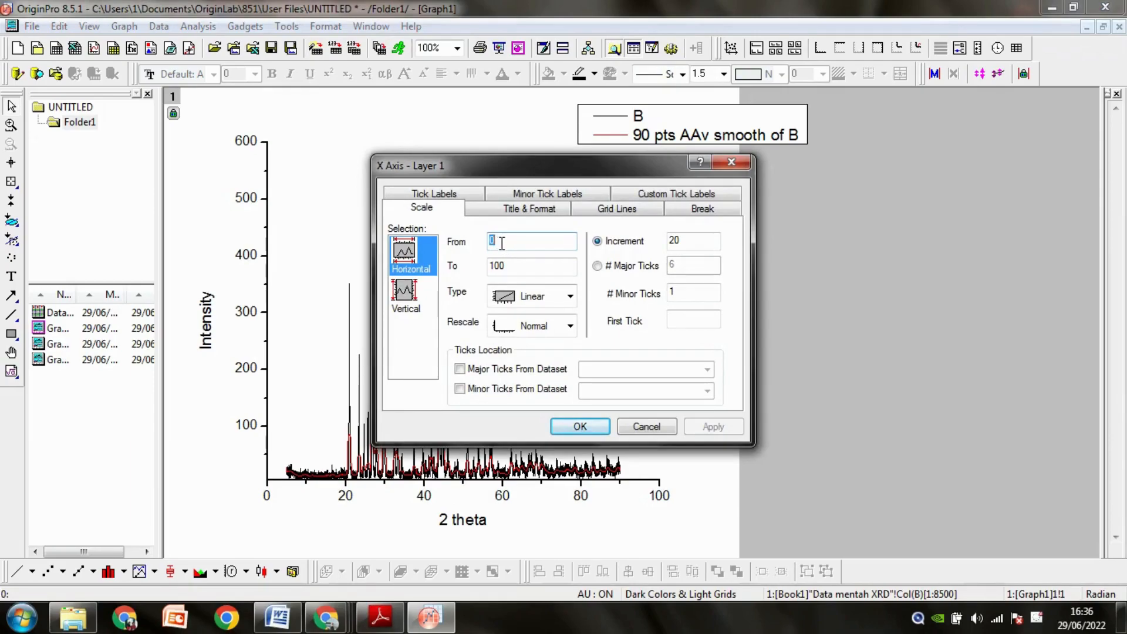
pyautogui.write('4')
pyautogui.click(573, 427)
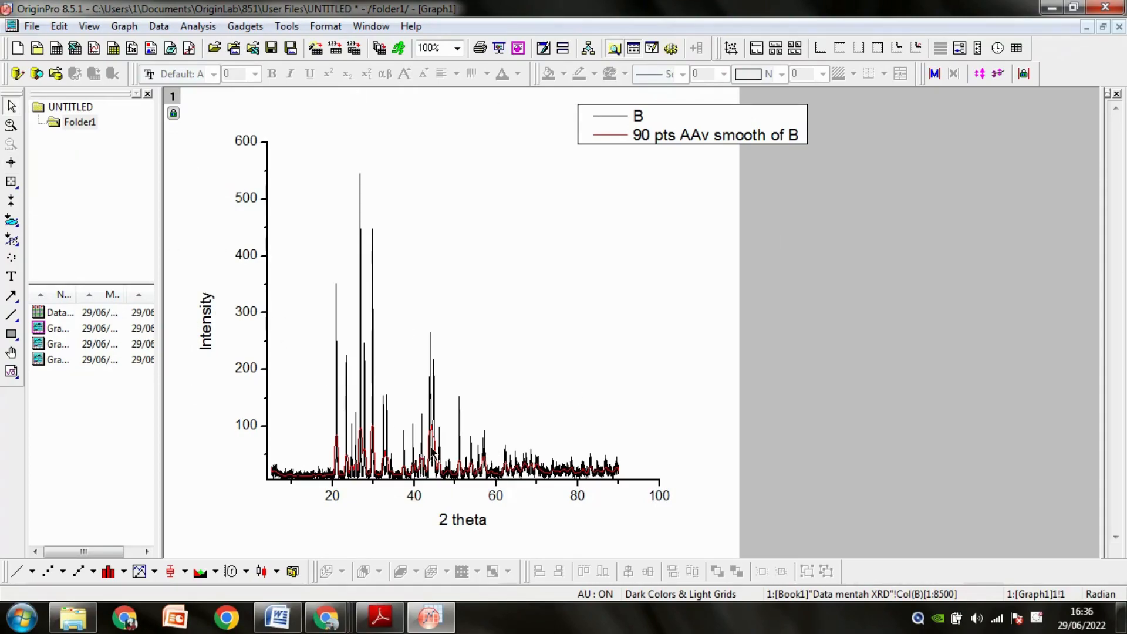
pyautogui.click(62, 329)
pyautogui.press('F2')
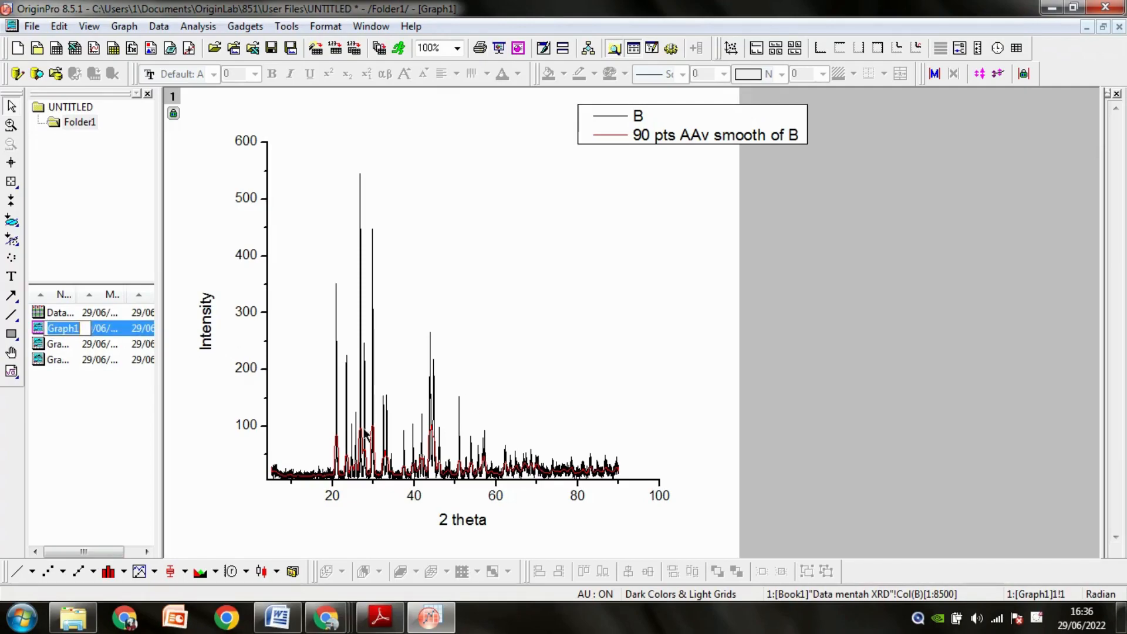
pyautogui.click(344, 343)
# Open the Data mentah XRD worksheet and export all graphs in the folder to PowerPoint slides as pictures.
pyautogui.click(62, 313)
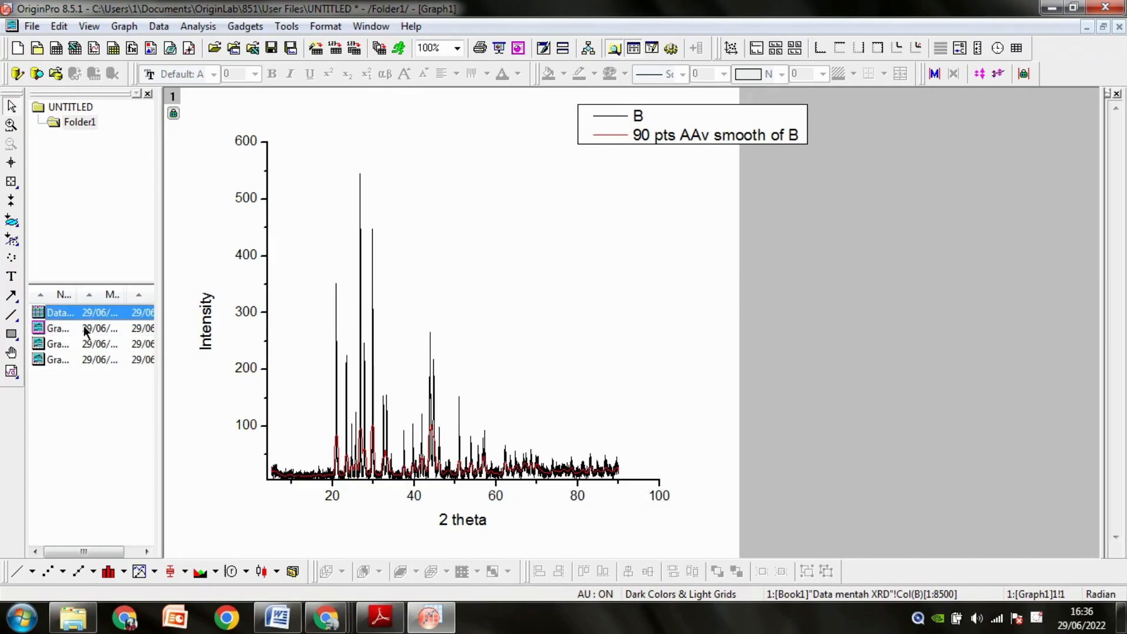
pyautogui.doubleClick(100, 312)
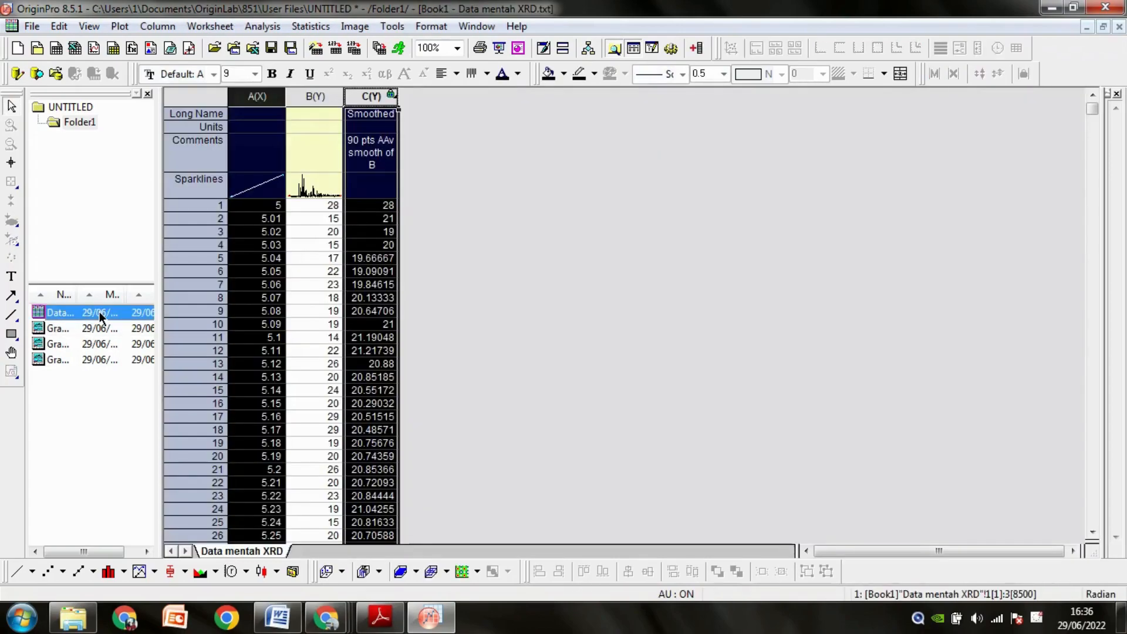
pyautogui.click(541, 298)
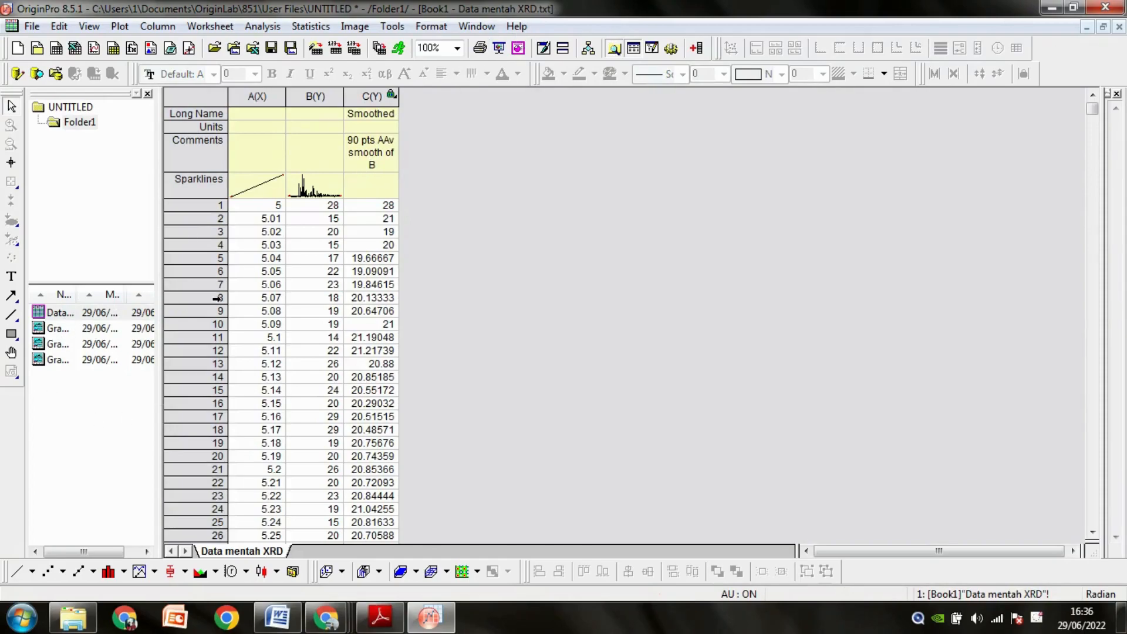
pyautogui.click(523, 47)
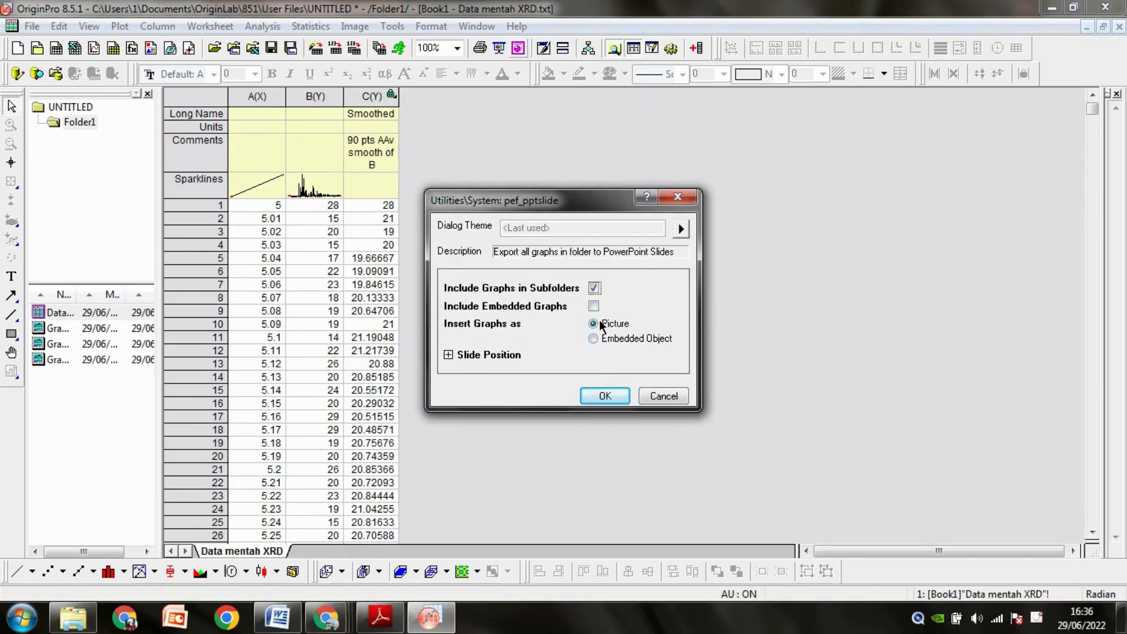
pyautogui.click(593, 396)
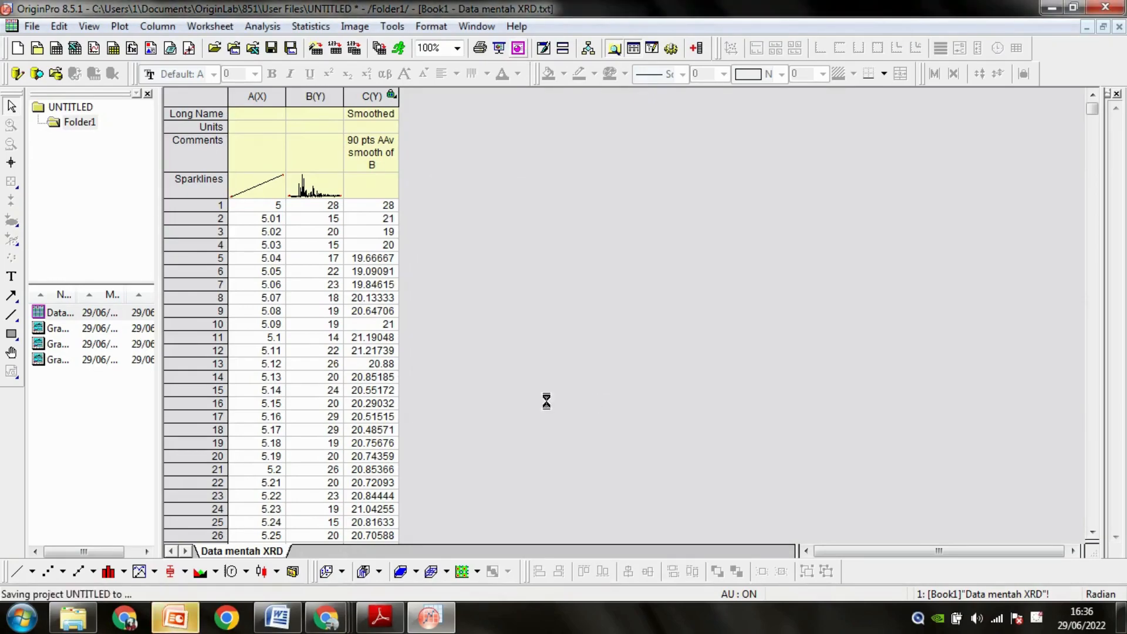
# Switch to PowerPoint, review the exported graph slides and close the presentation without saving it.
pyautogui.click(194, 622)
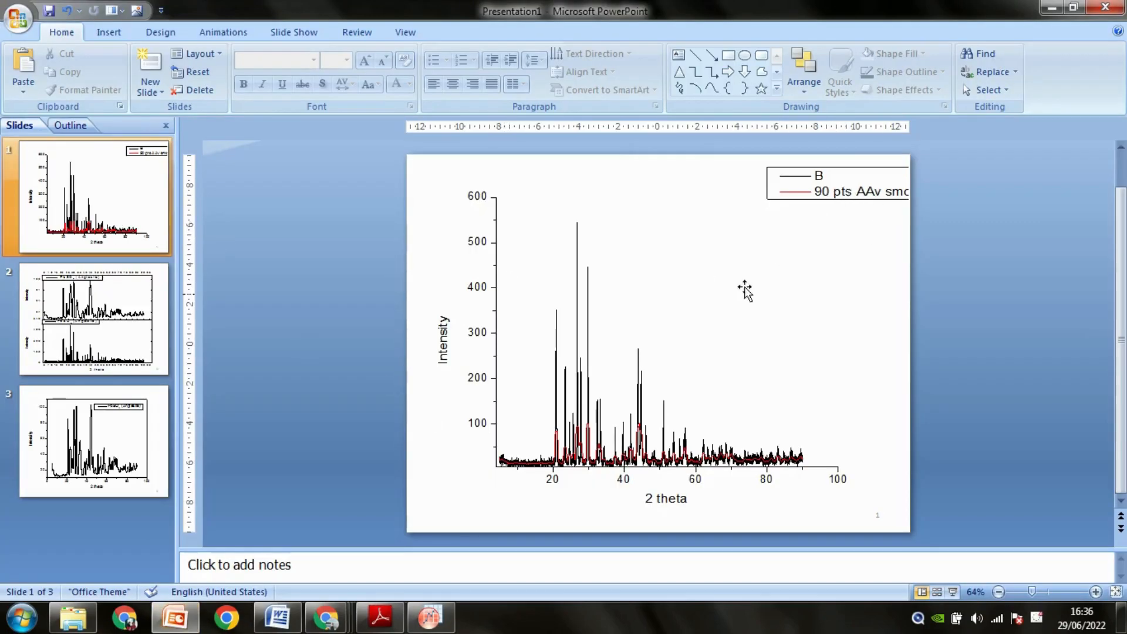
pyautogui.click(115, 364)
pyautogui.click(126, 411)
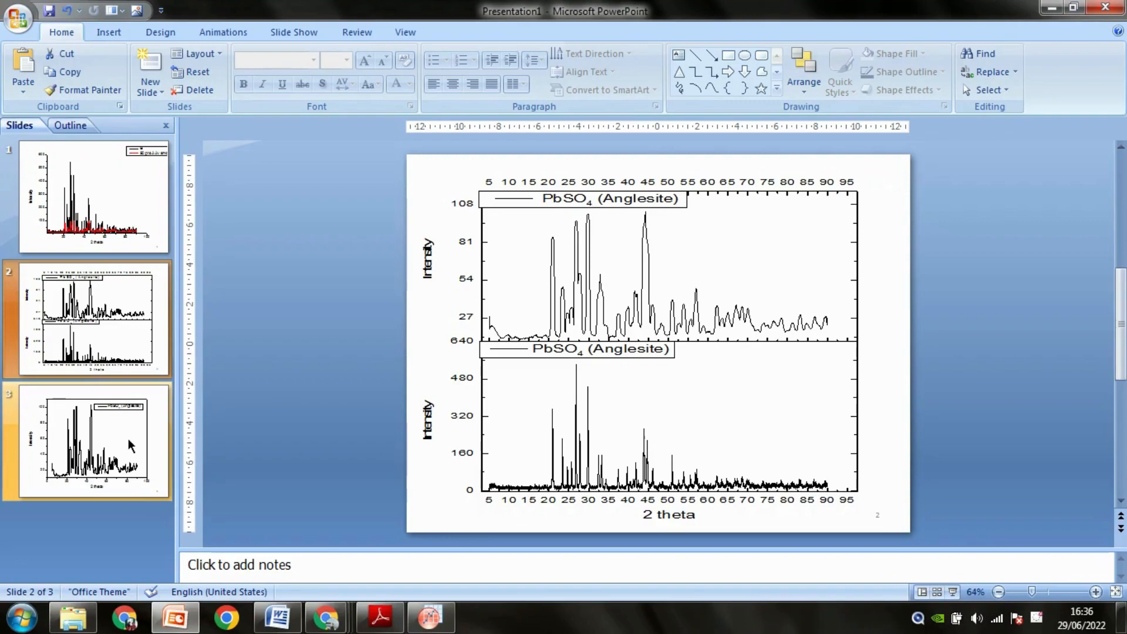
pyautogui.click(146, 215)
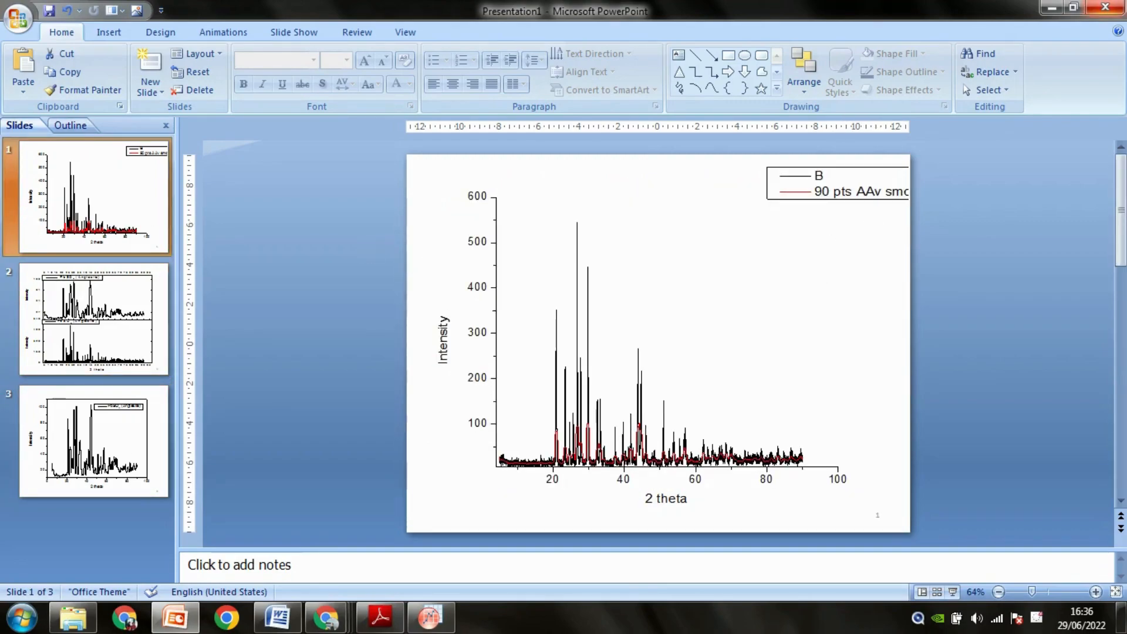
pyautogui.click(1106, 6)
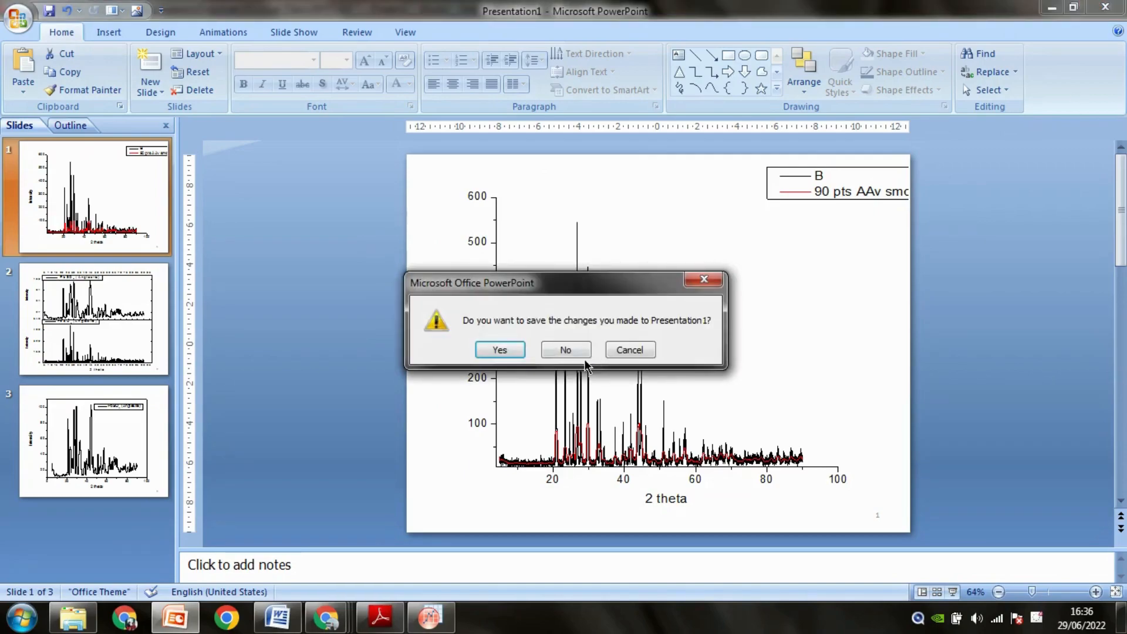
pyautogui.click(568, 351)
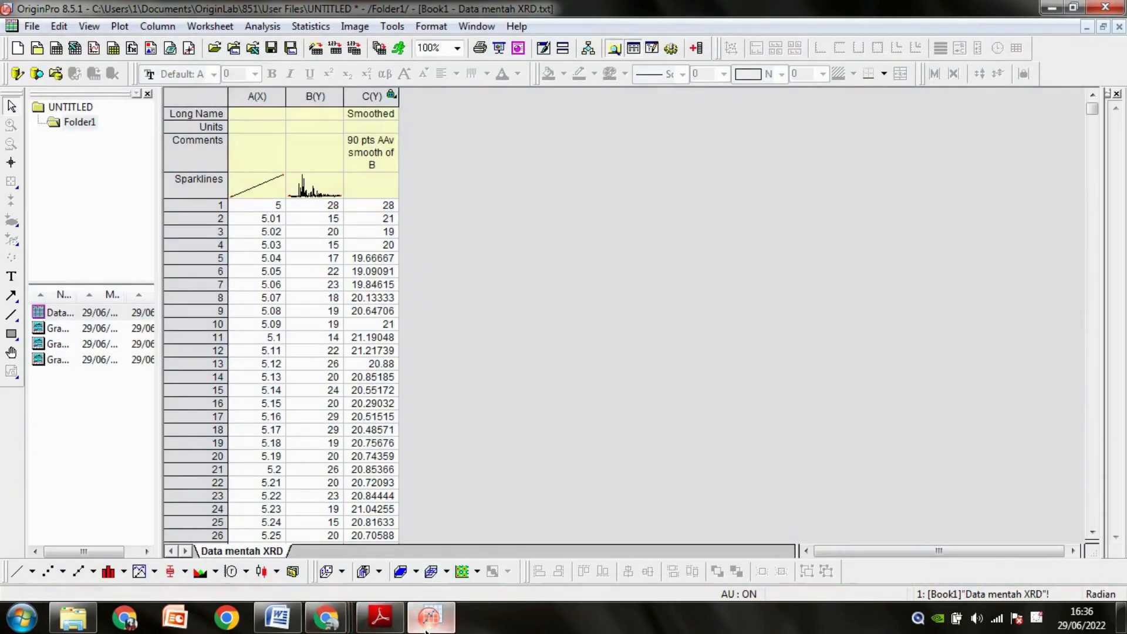
# Open the graph overlaying the raw and smoothed curves in OriginPro and move its legend inside the plot area.
pyautogui.doubleClick(66, 327)
pyautogui.click(694, 107)
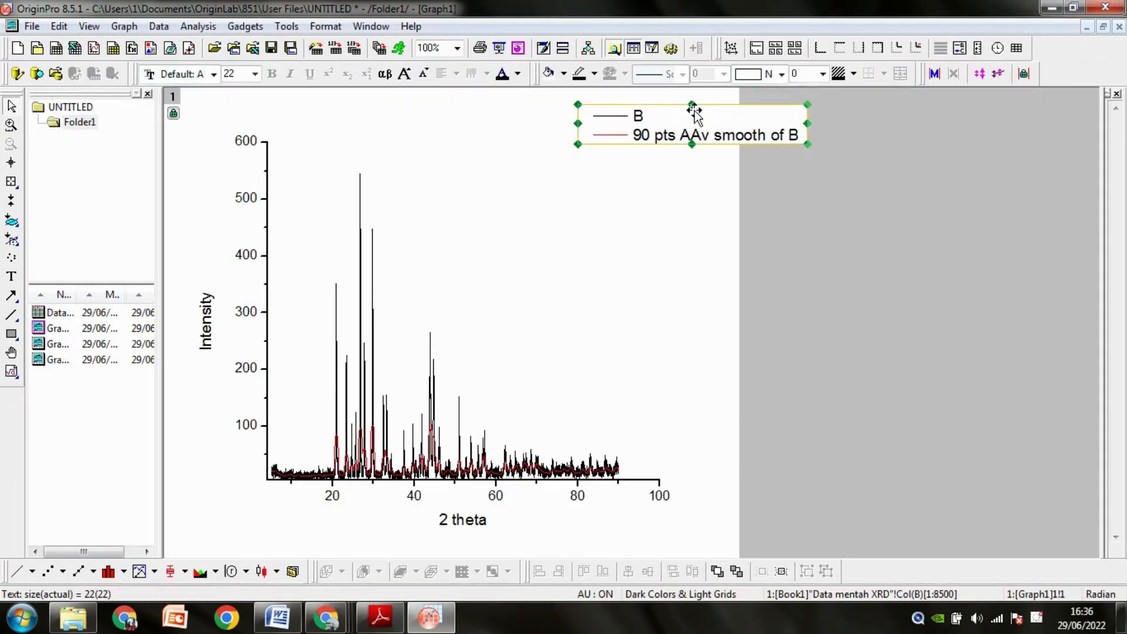
pyautogui.moveTo(706, 104); pyautogui.dragTo(537, 149)
pyautogui.doubleClick(477, 162)
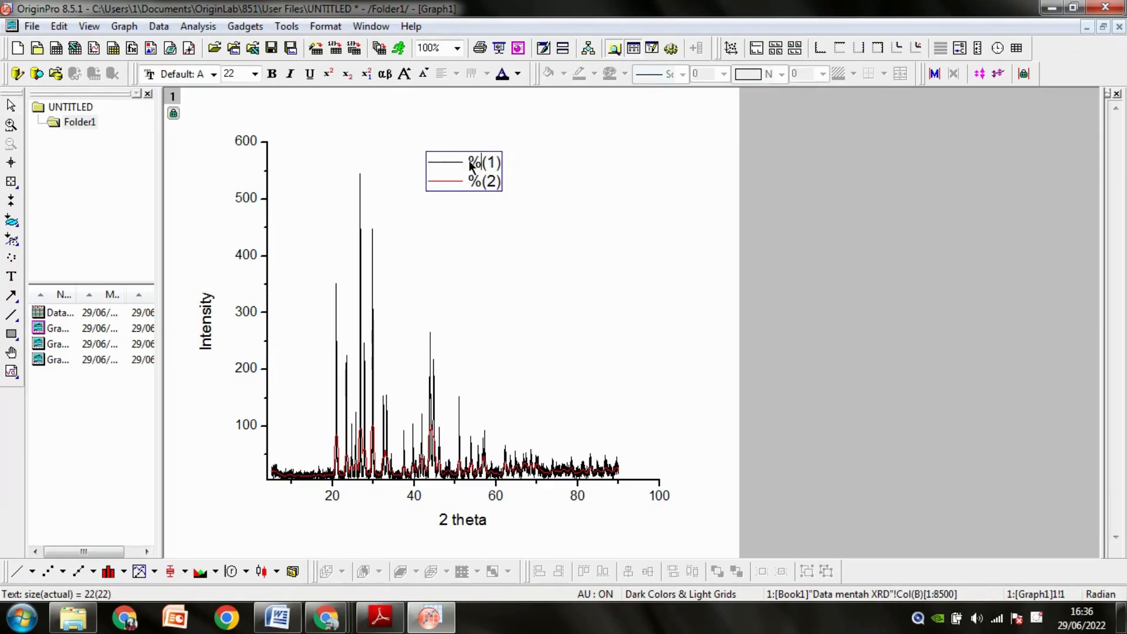
pyautogui.press('Escape')
pyautogui.click(471, 156)
pyautogui.click(473, 162)
pyautogui.click(542, 235)
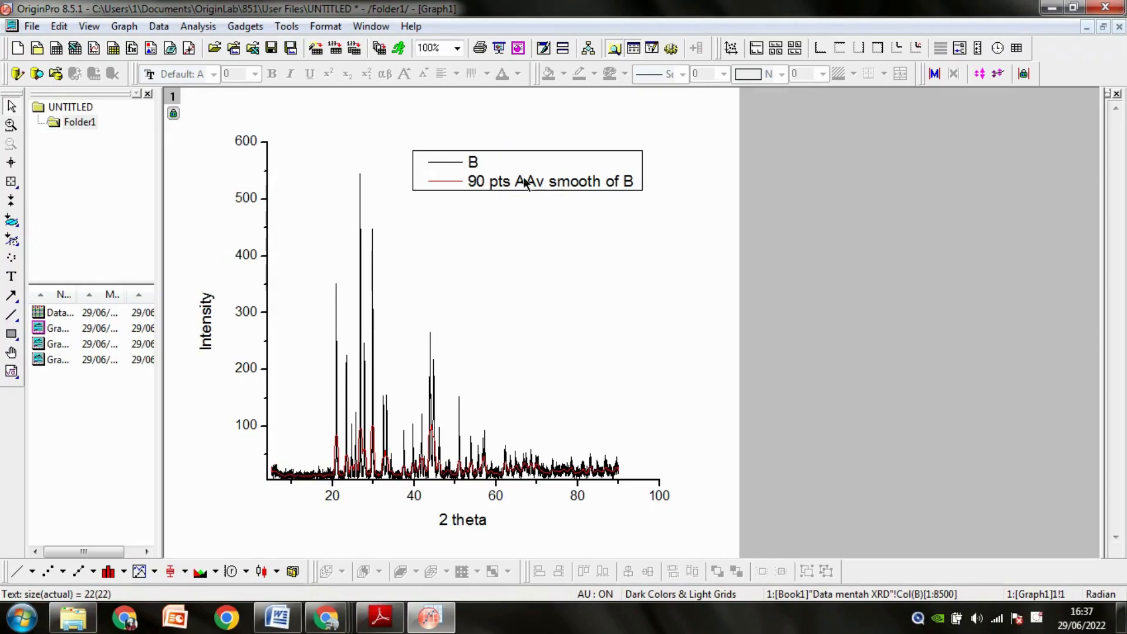
# Replace the first legend entry's text with PbSO4, formatting the 4 as a subscript.
pyautogui.click(473, 162)
pyautogui.click(474, 161)
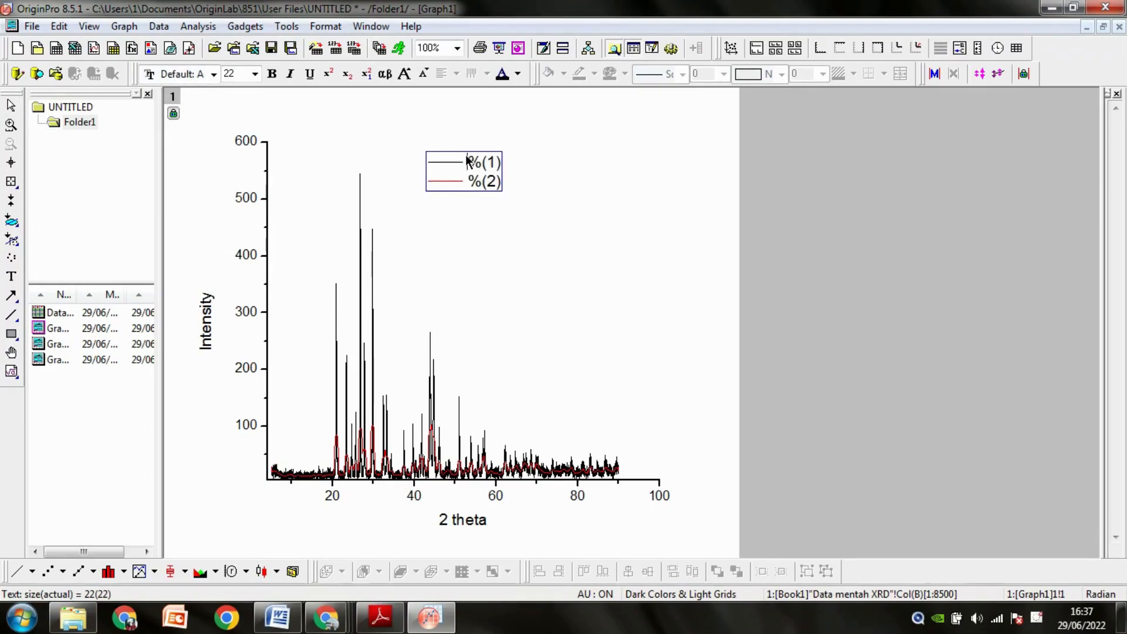
pyautogui.moveTo(468, 161); pyautogui.dragTo(506, 170)
pyautogui.write('In')
pyautogui.press('BackSpace')
pyautogui.press('BackSpace')
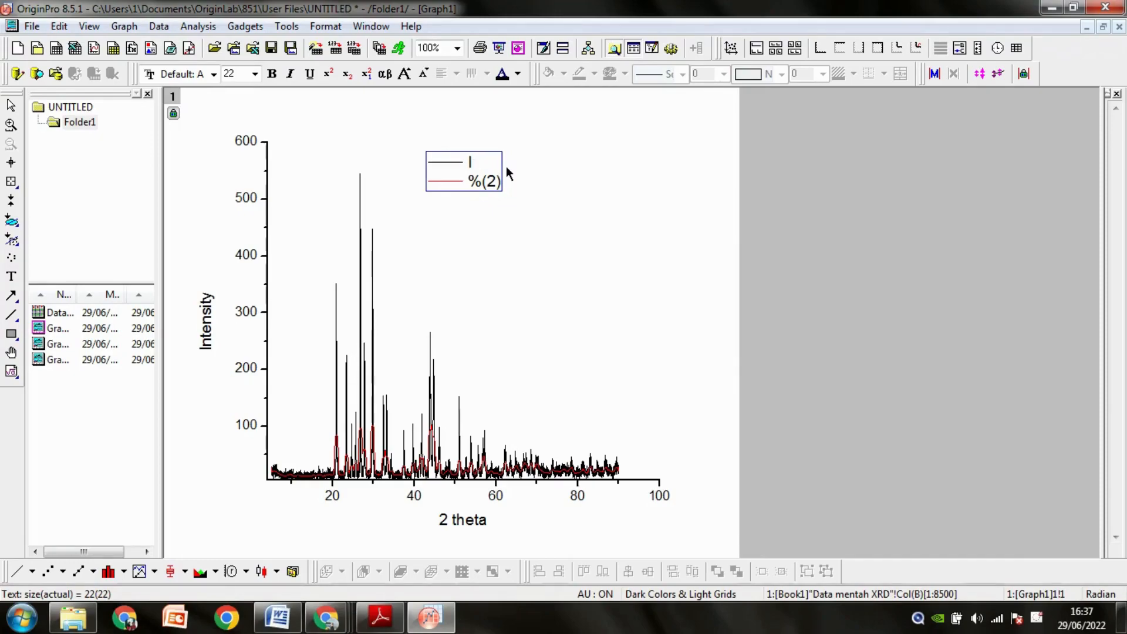
pyautogui.write('P')
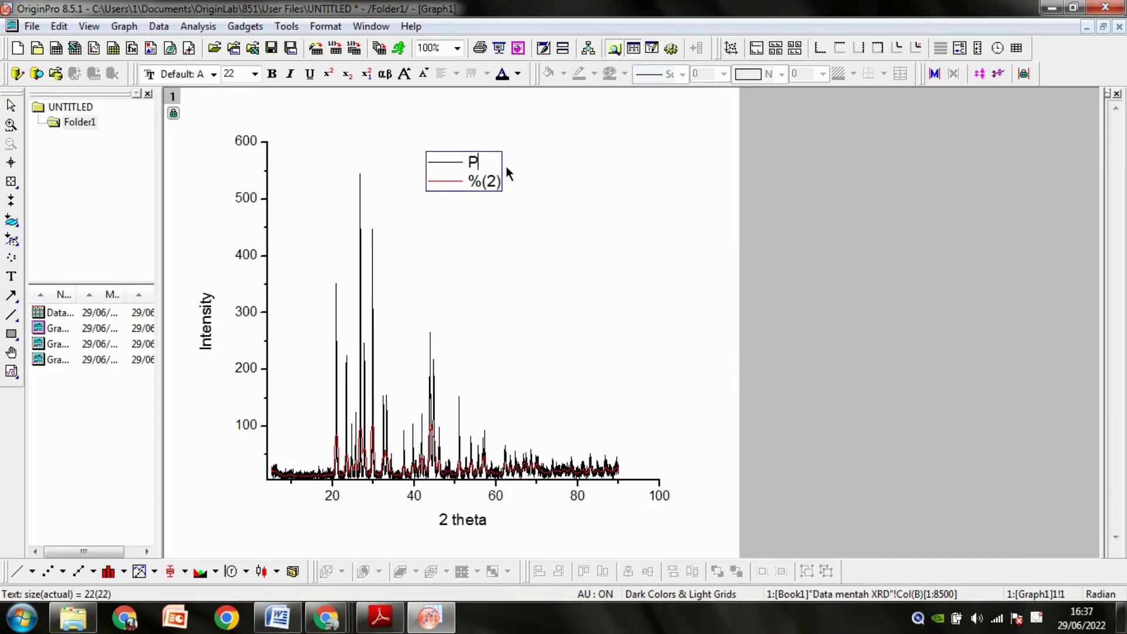
pyautogui.write('PbSO')
pyautogui.click(347, 75)
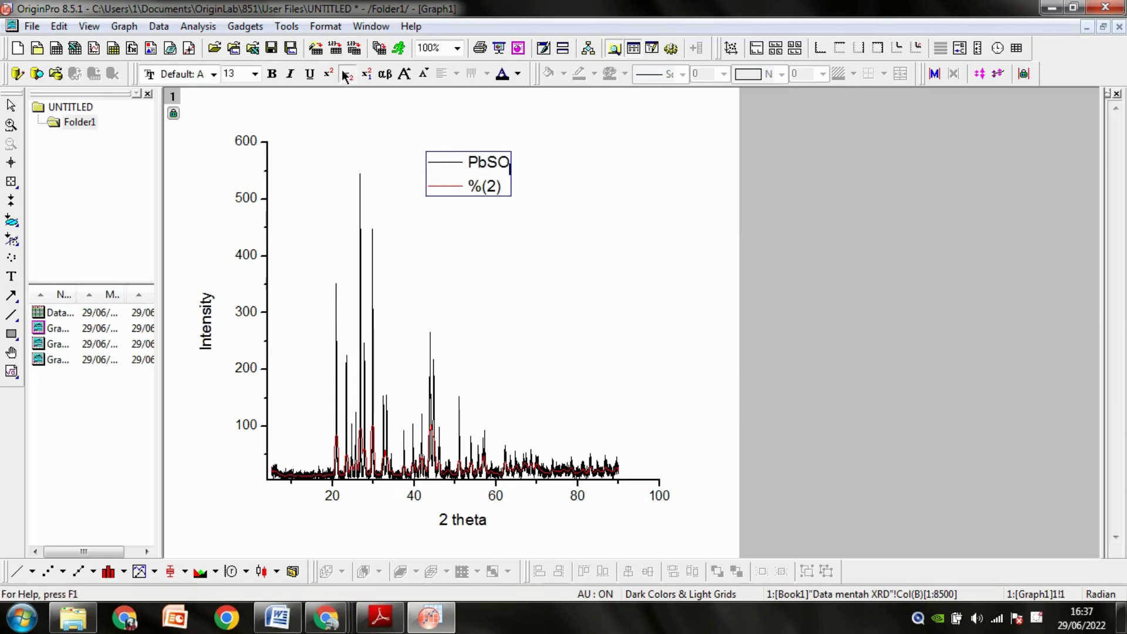
pyautogui.write('4')
pyautogui.click(346, 75)
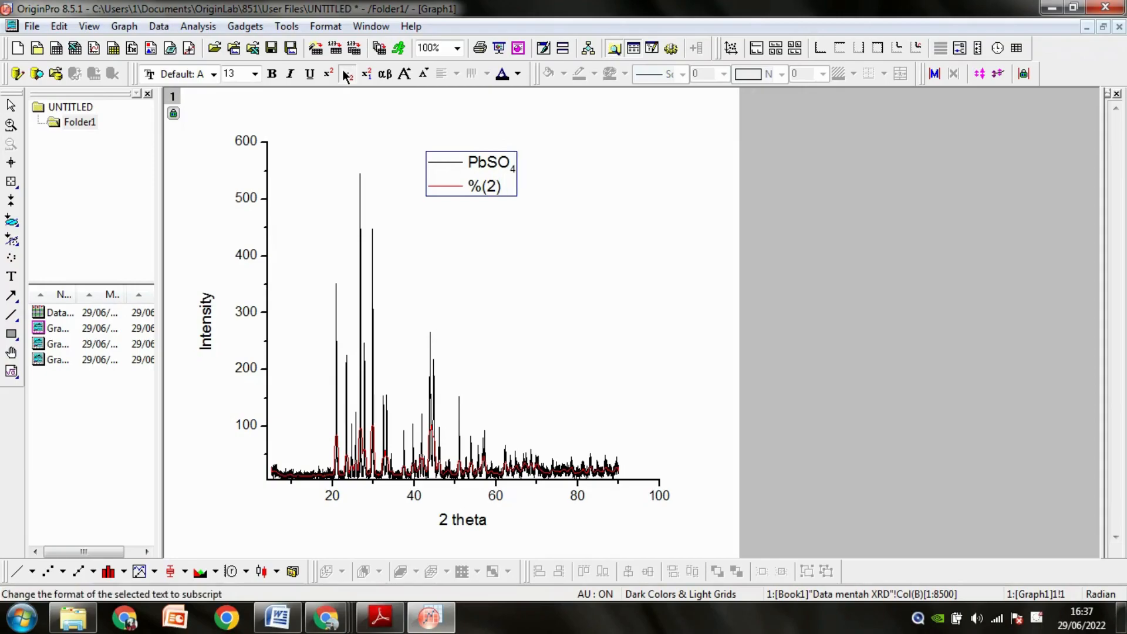
# Add (Anglesite) in normal script after the formula in the first legend entry.
pyautogui.write('(Anglesite)')
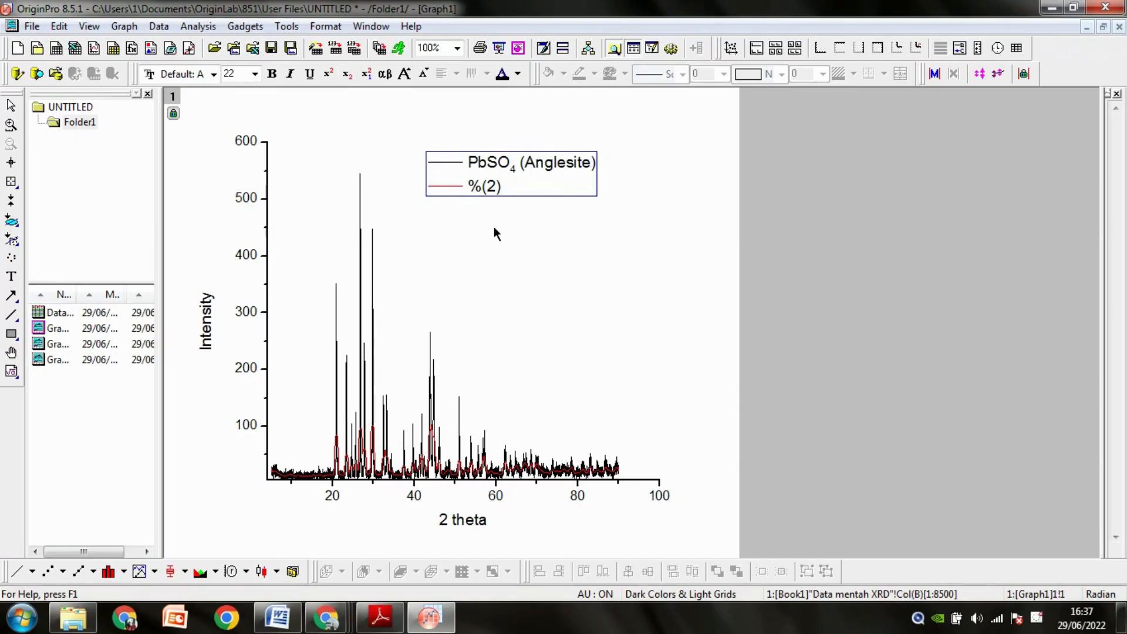
# Replace the second legend entry with a copy of the first entry's text and append the word smoothed.
pyautogui.moveTo(468, 164); pyautogui.dragTo(597, 170)
pyautogui.rightClick(590, 167)
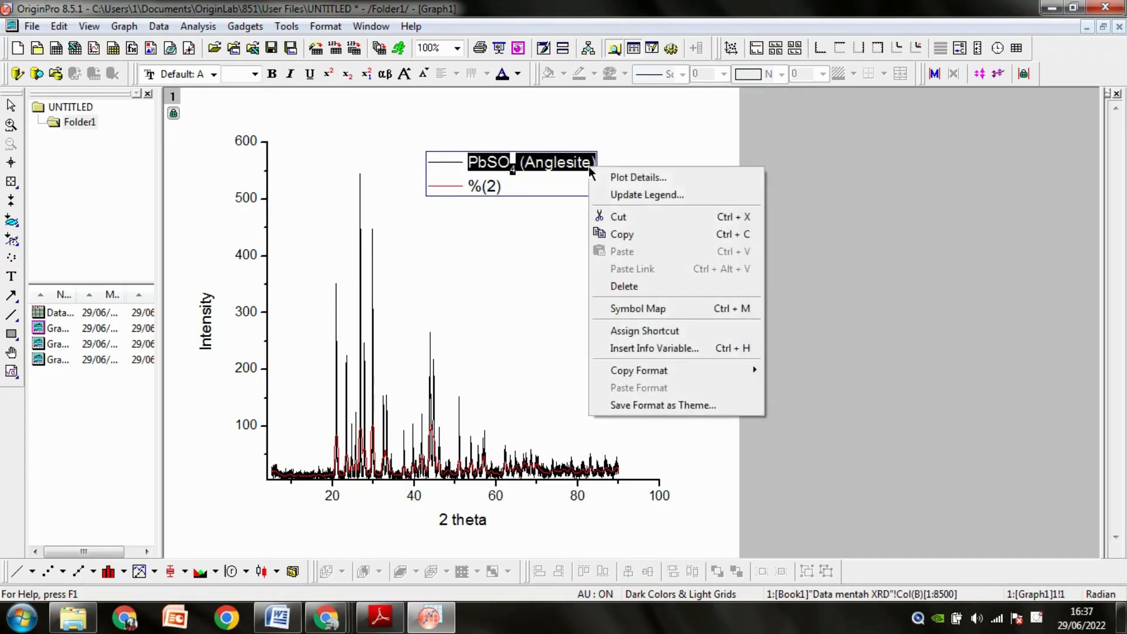
pyautogui.click(603, 233)
pyautogui.doubleClick(491, 189)
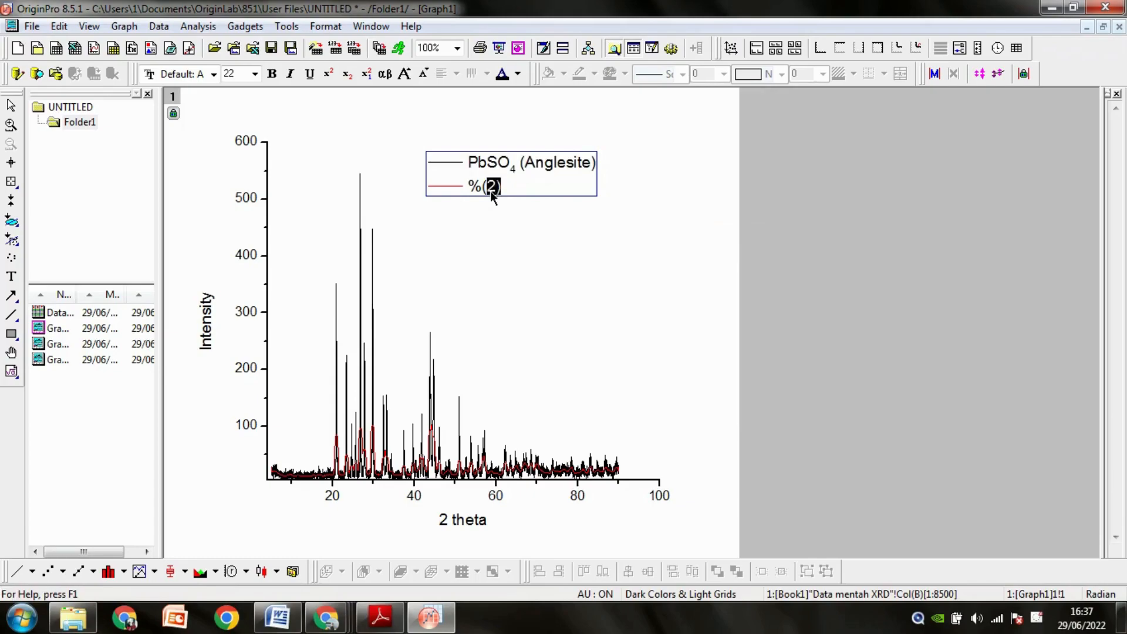
pyautogui.moveTo(471, 186); pyautogui.dragTo(499, 195)
pyautogui.rightClick(496, 189)
pyautogui.click(525, 271)
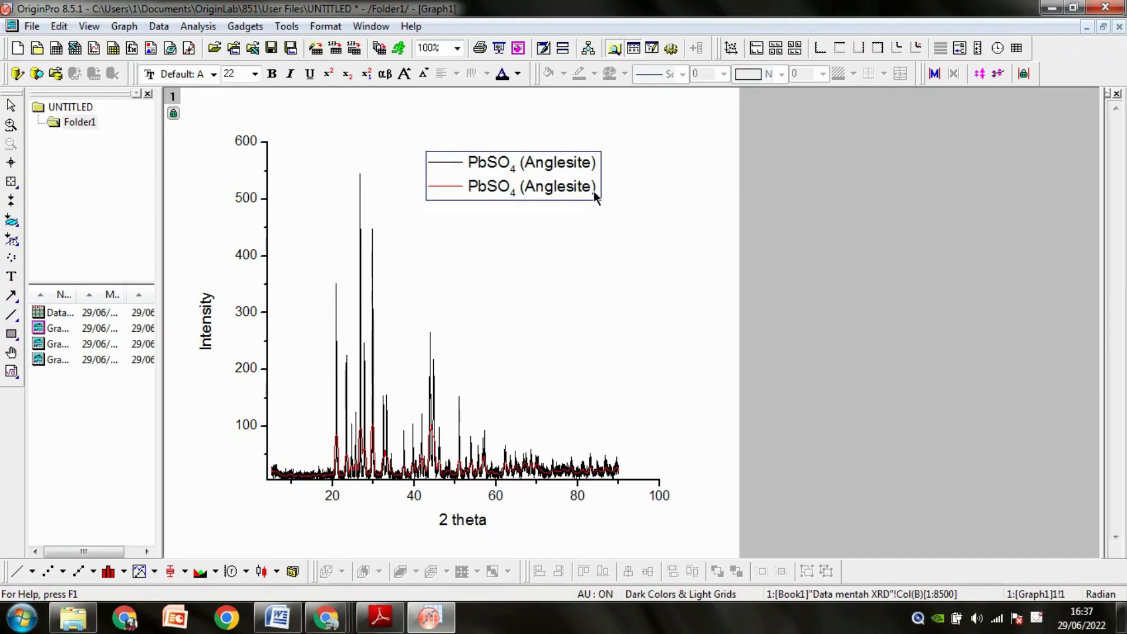
pyautogui.write('smoothed')
pyautogui.click(641, 379)
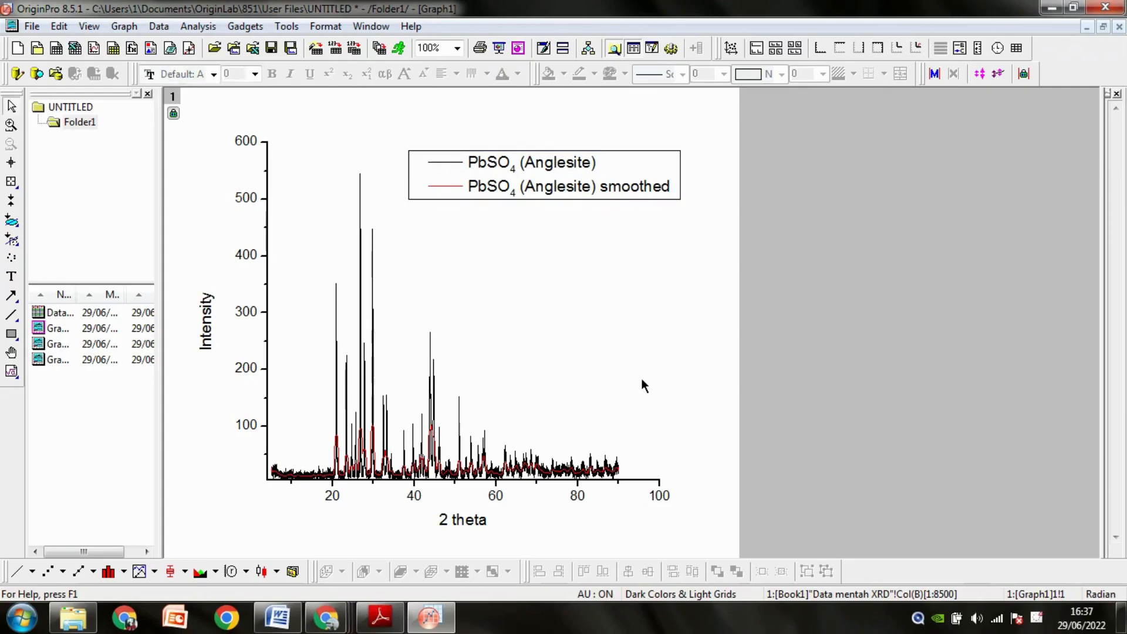
# Set the overlaid graph's legend font to Times New Roman.
pyautogui.click(510, 176)
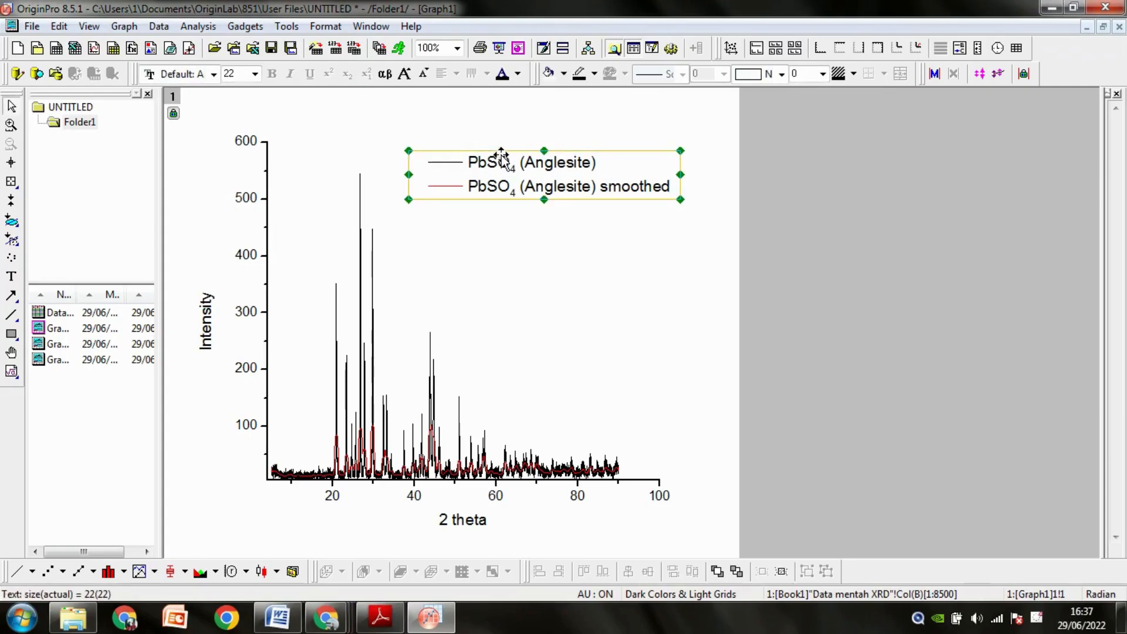
pyautogui.click(199, 74)
pyautogui.write('Im')
pyautogui.press('Return')
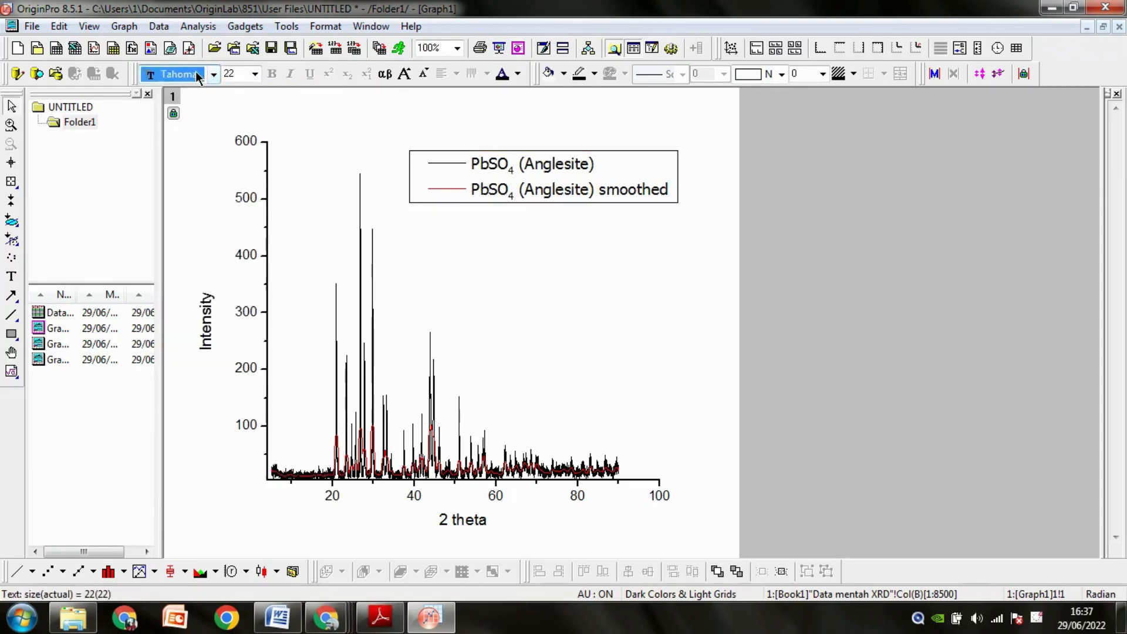
pyautogui.click(191, 76)
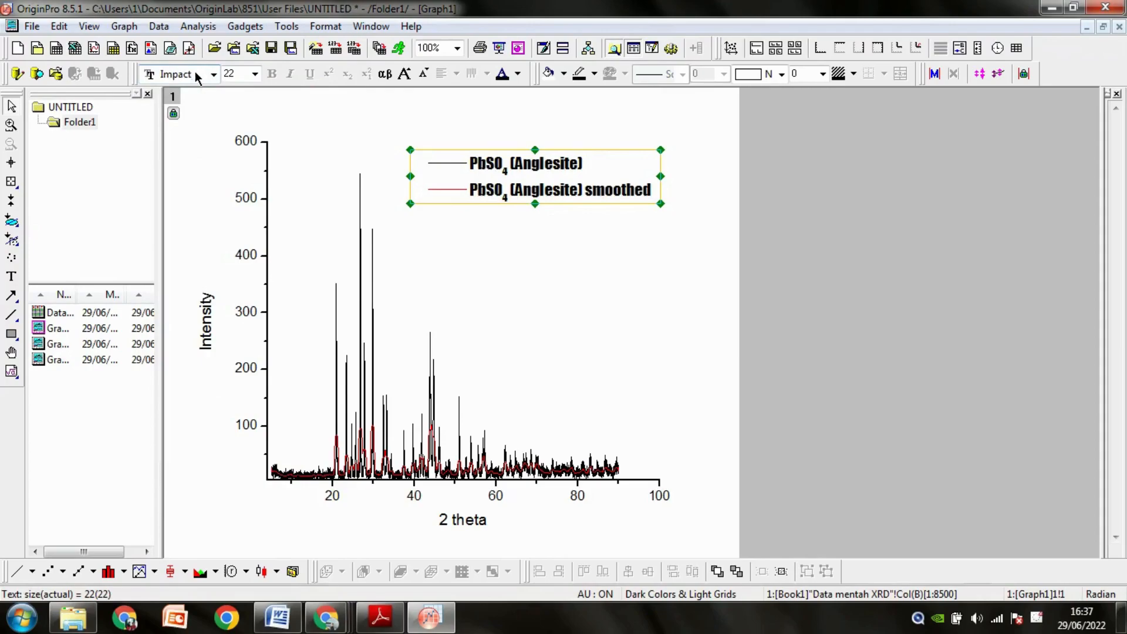
pyautogui.click(192, 76)
pyautogui.write('Times Ne')
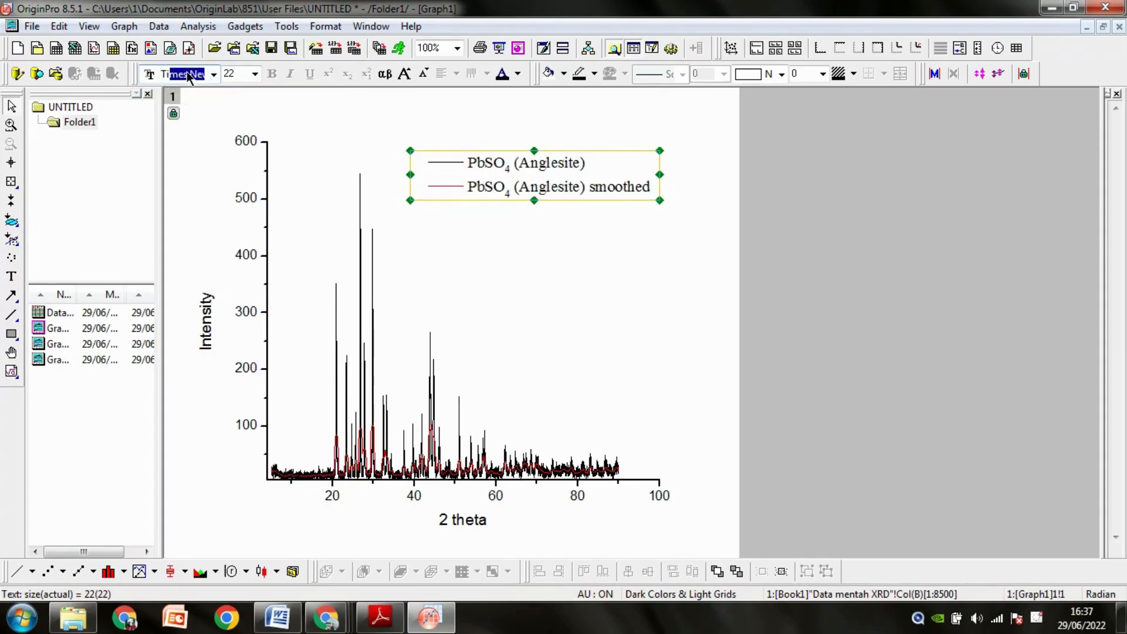
pyautogui.click(189, 76)
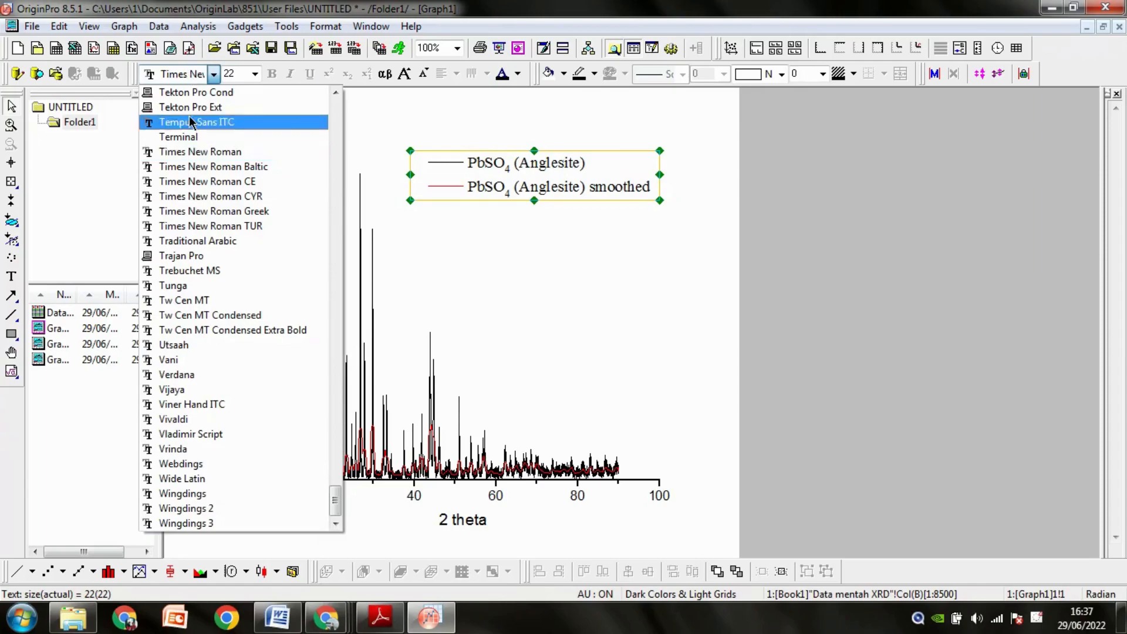
pyautogui.click(194, 154)
pyautogui.click(193, 152)
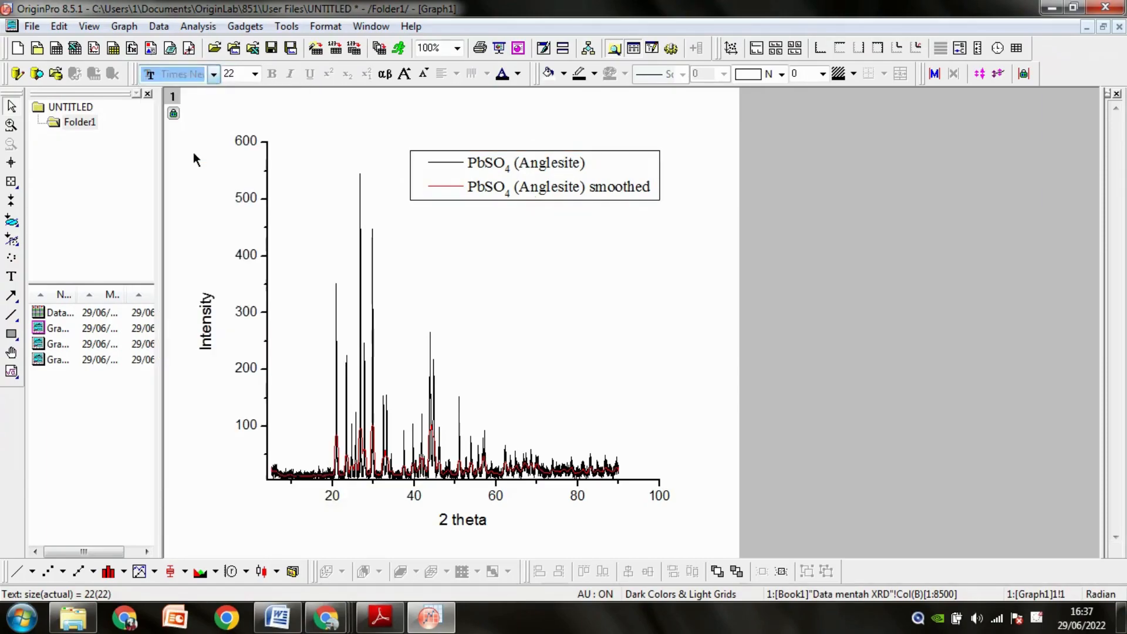
# Set the font of the vertical axis title Intensity to Times New Roman.
pyautogui.doubleClick(206, 326)
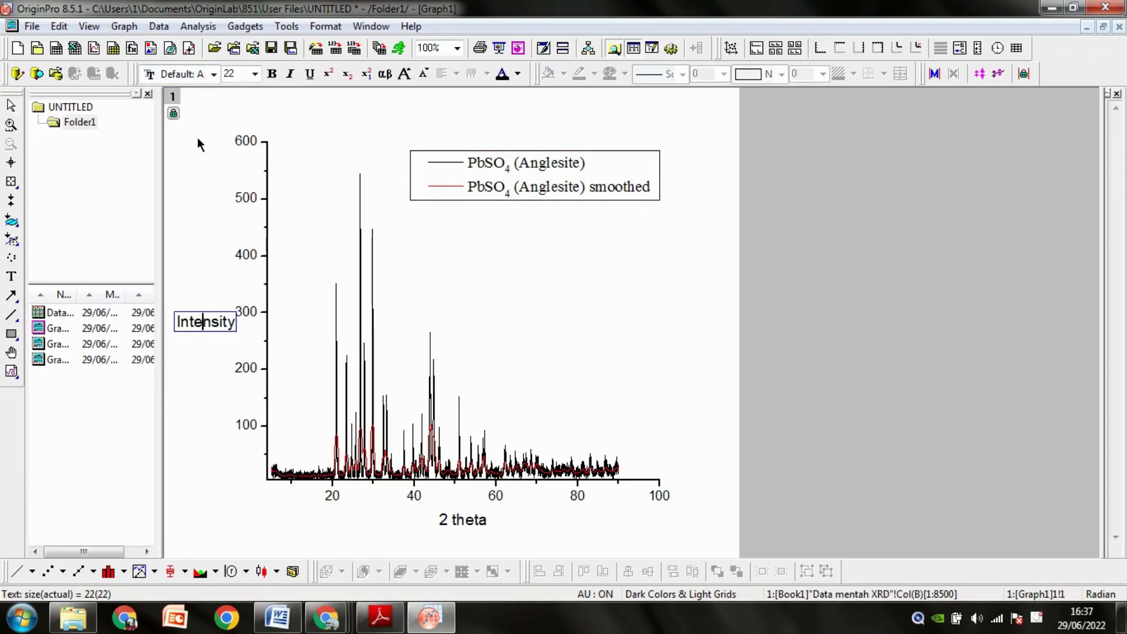
pyautogui.click(180, 311)
pyautogui.click(205, 319)
pyautogui.click(214, 74)
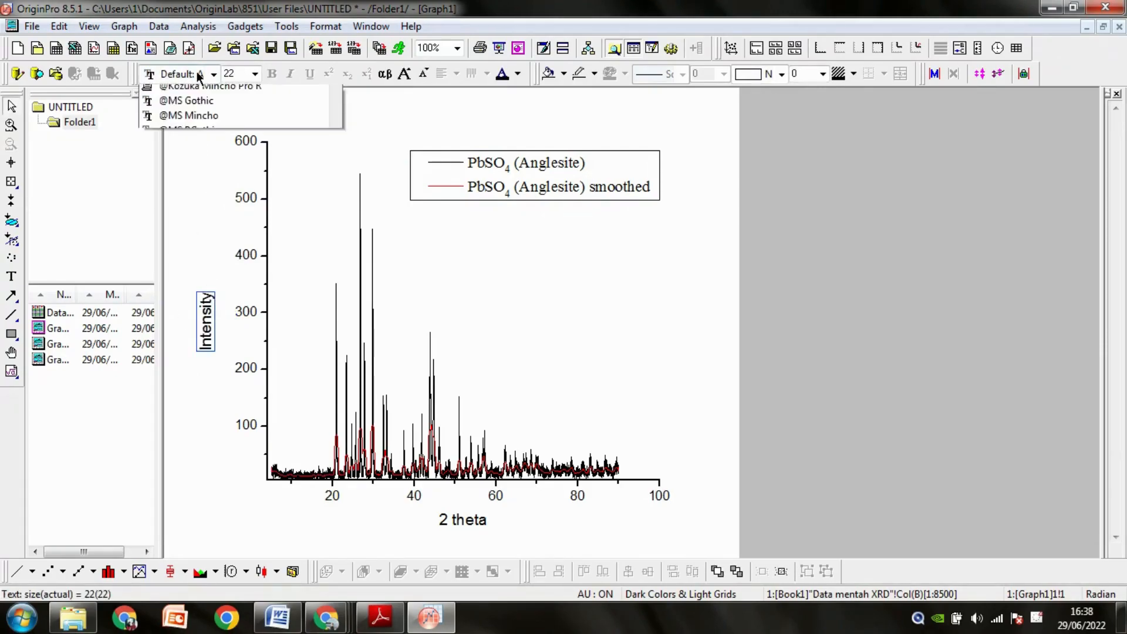
pyautogui.click(194, 78)
pyautogui.write('Times Ne')
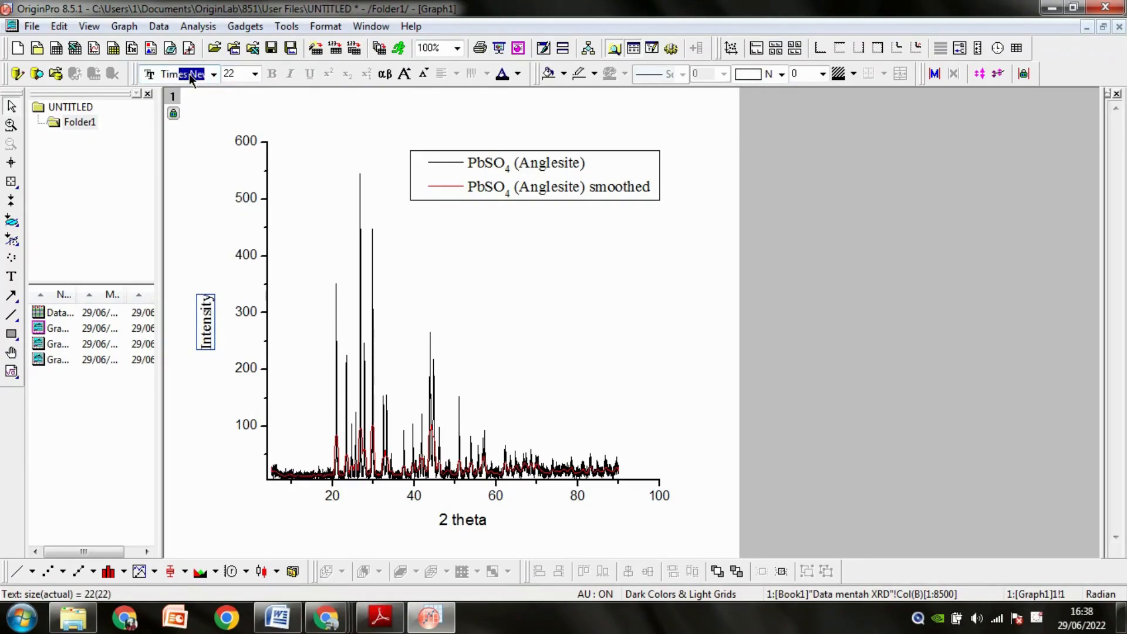
pyautogui.press('Return')
# Set the font of the horizontal axis title 2 theta to Times New Roman.
pyautogui.click(460, 521)
pyautogui.click(304, 233)
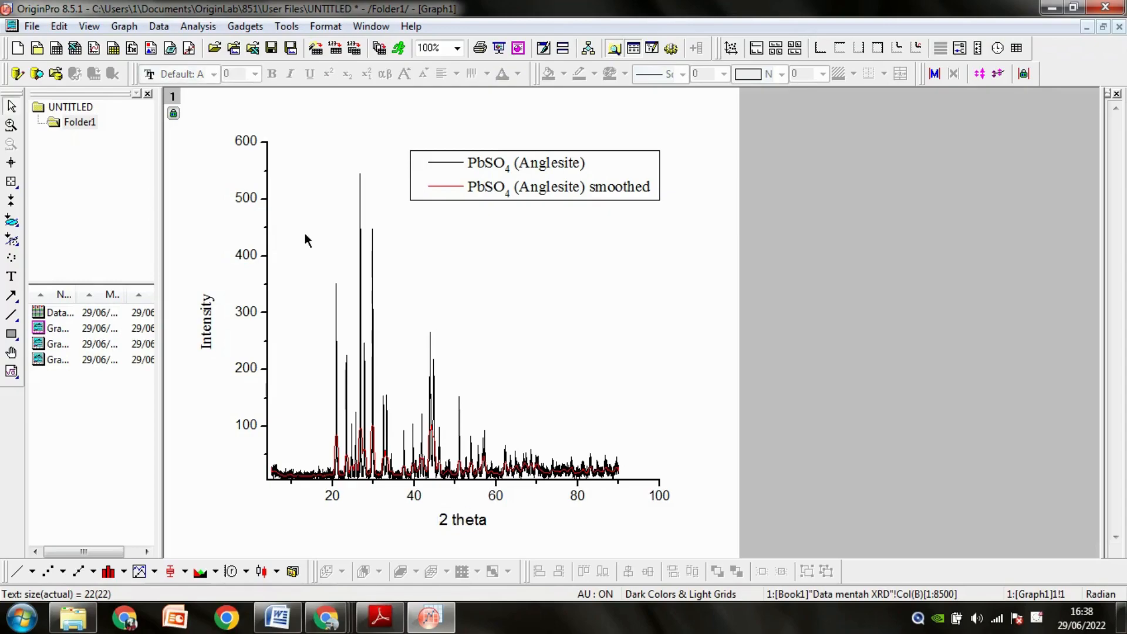
pyautogui.click(445, 521)
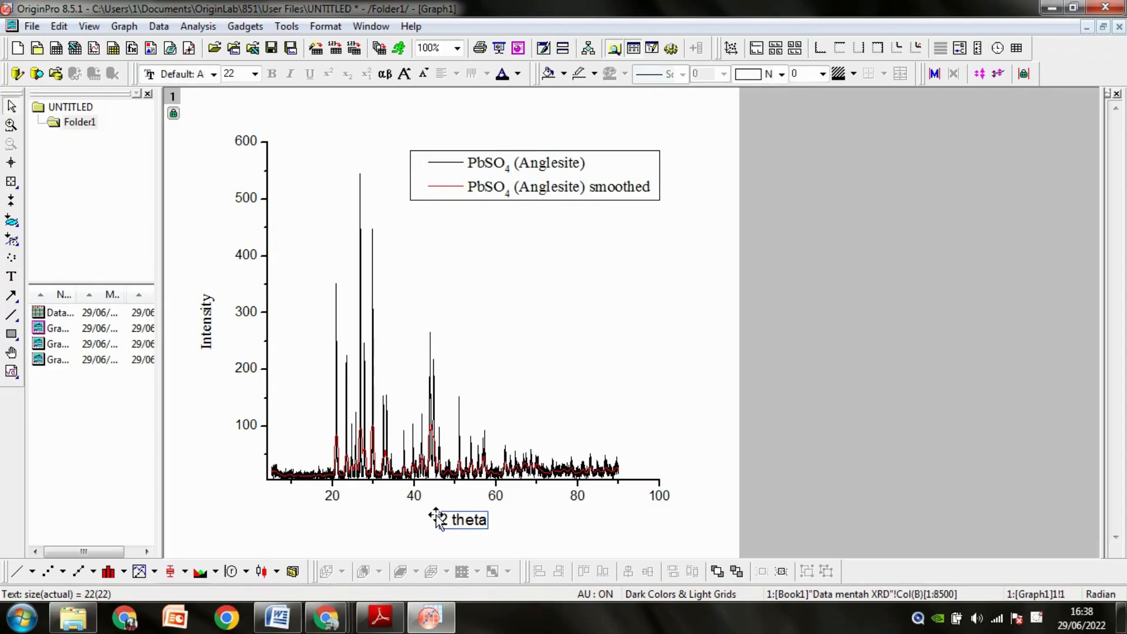
pyautogui.click(197, 75)
pyautogui.write('Times Ne')
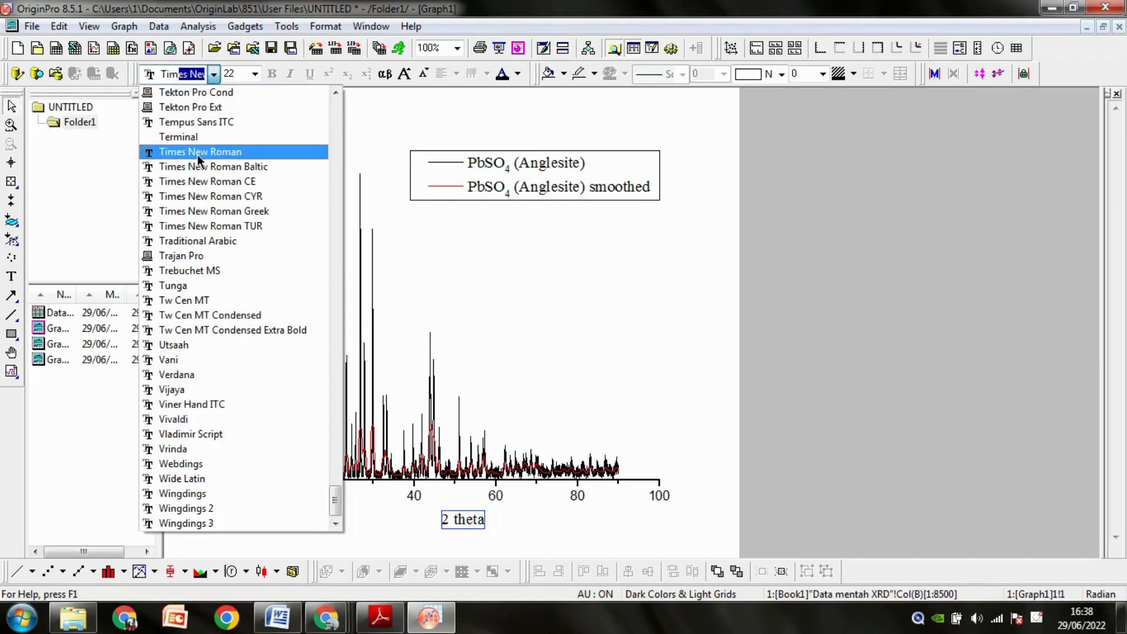
pyautogui.click(197, 153)
pyautogui.click(199, 182)
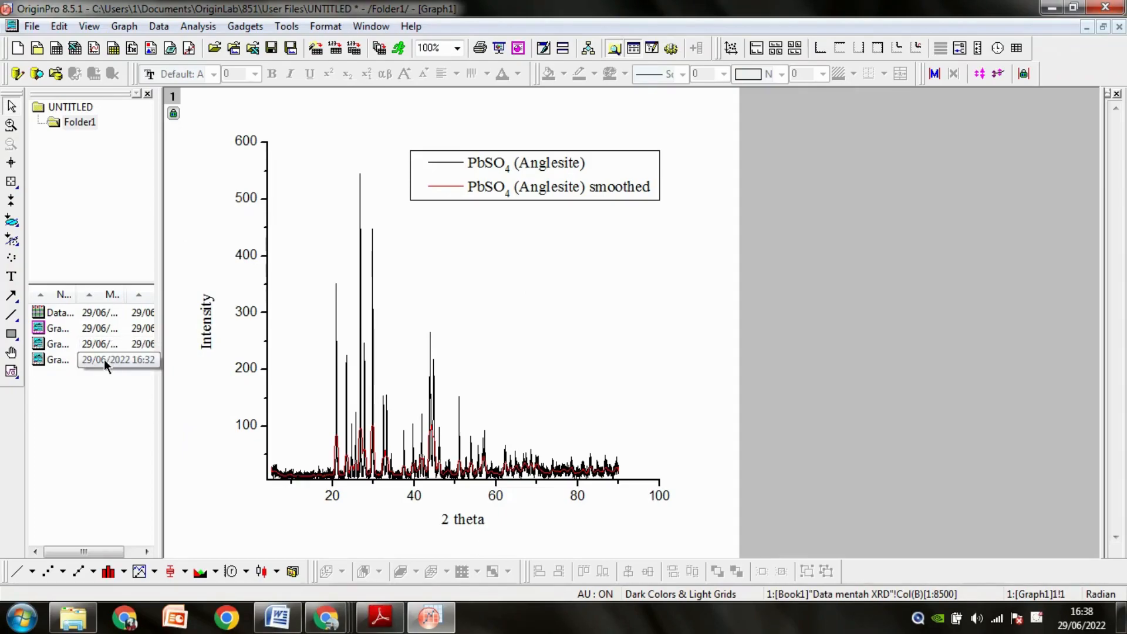
# Export all graphs in the folder, including subfolders, to PowerPoint slides as pictures and switch to the new presentation.
pyautogui.click(516, 51)
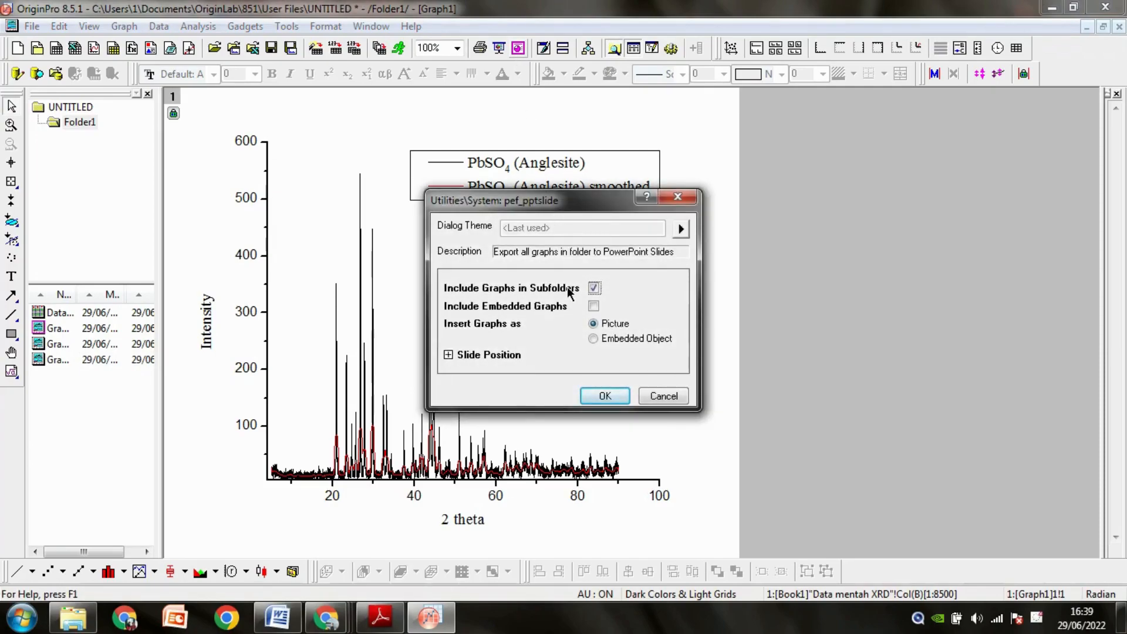
pyautogui.click(599, 397)
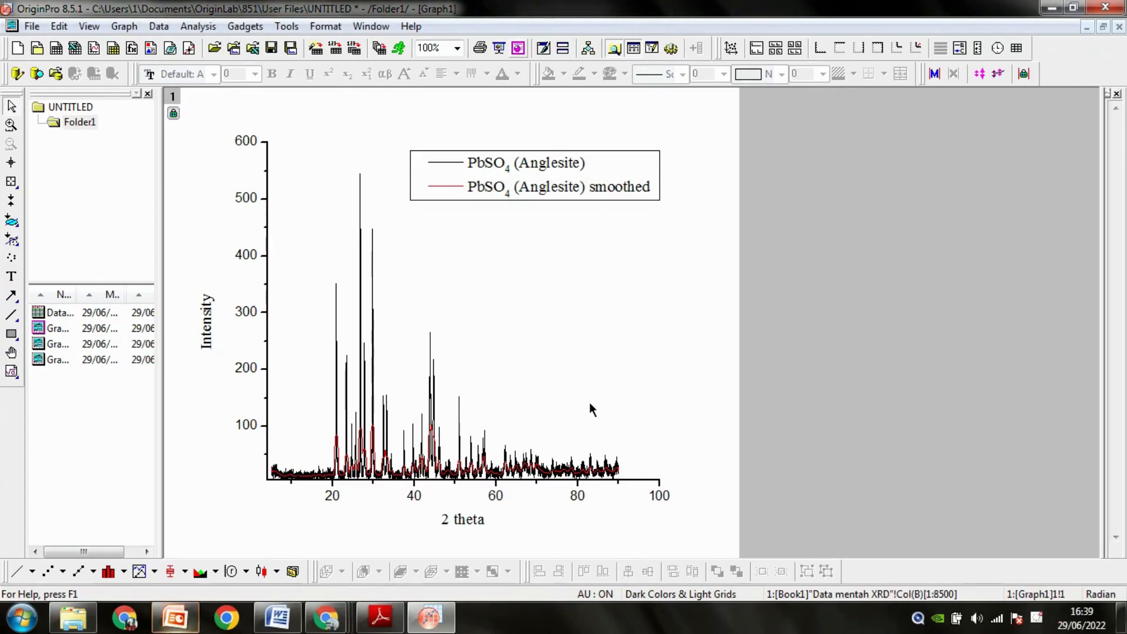
pyautogui.click(176, 622)
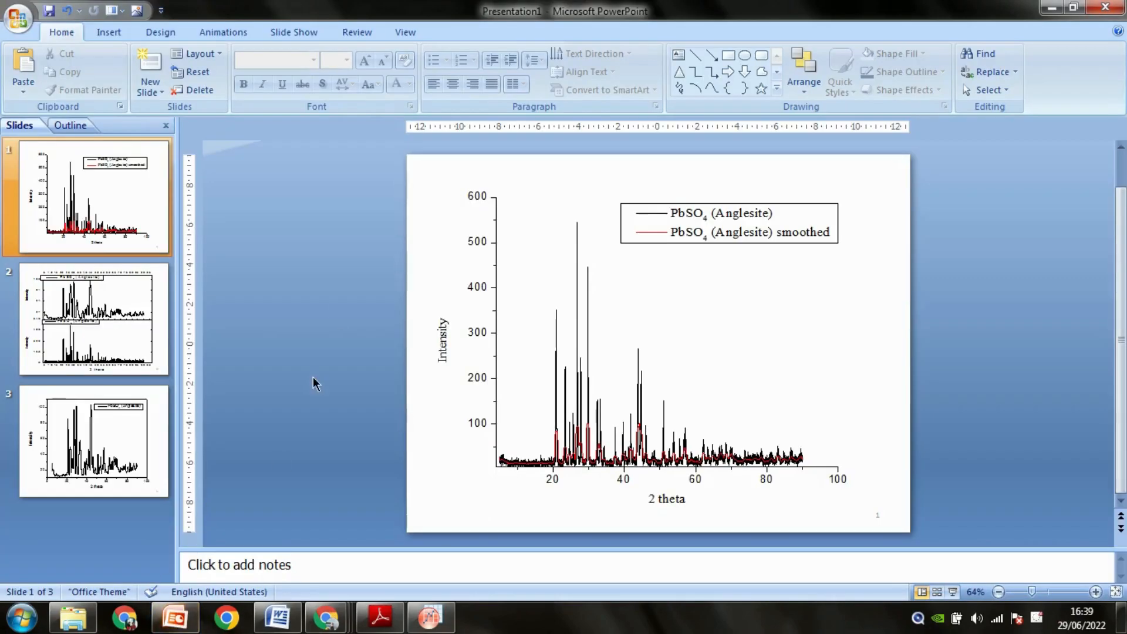